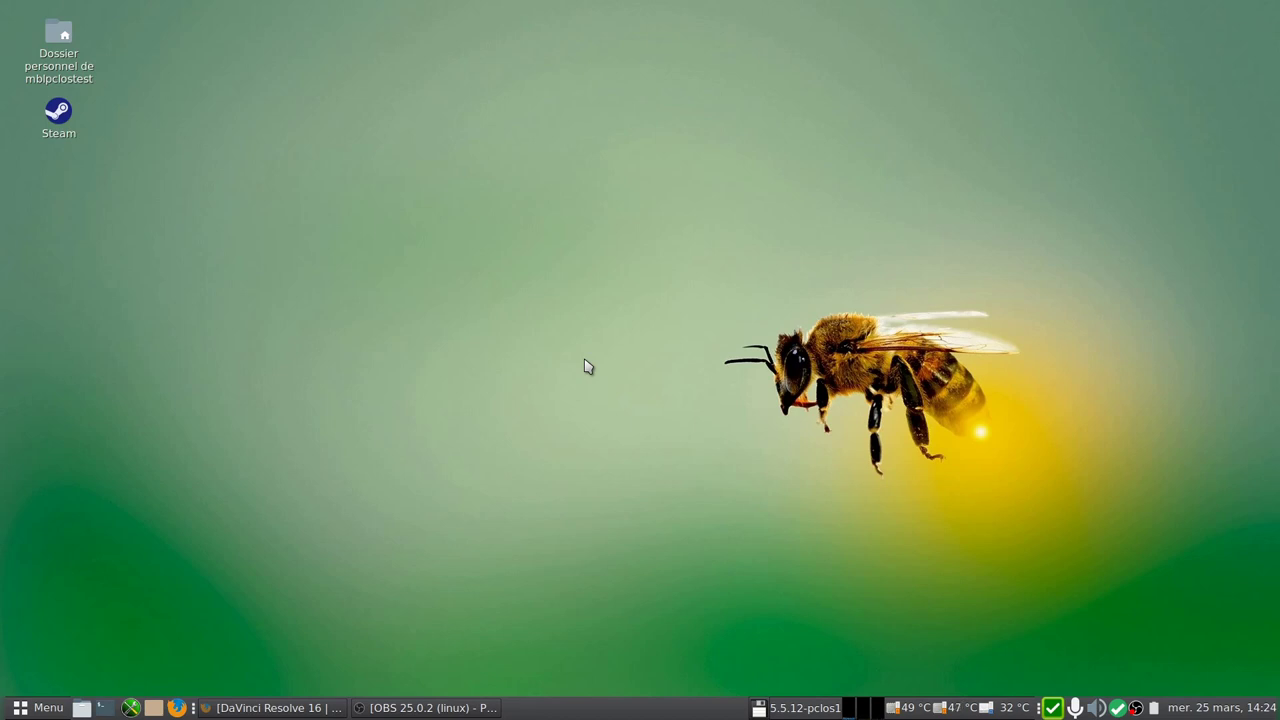
Restore the DaVinci Resolve 16 product page and read down to 'Aucune licence Cloud mensuelle'
left_click(262, 711)
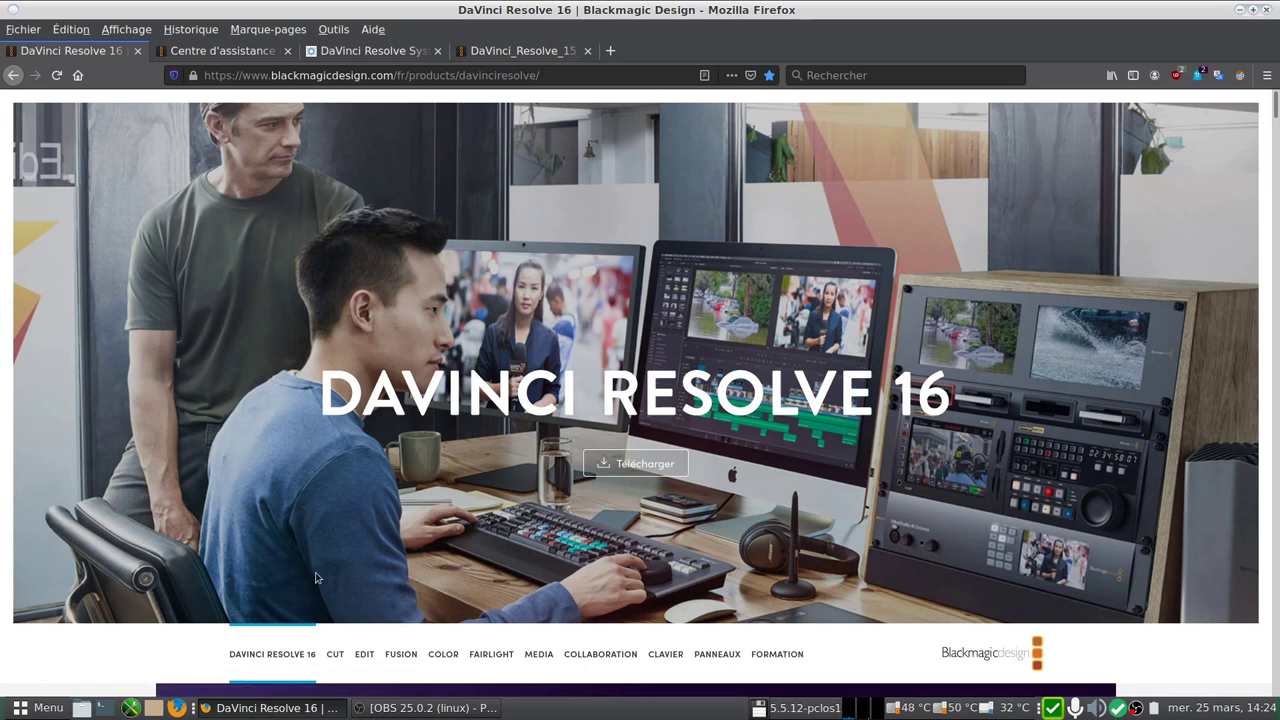
scroll(310, 570, "down", 5)
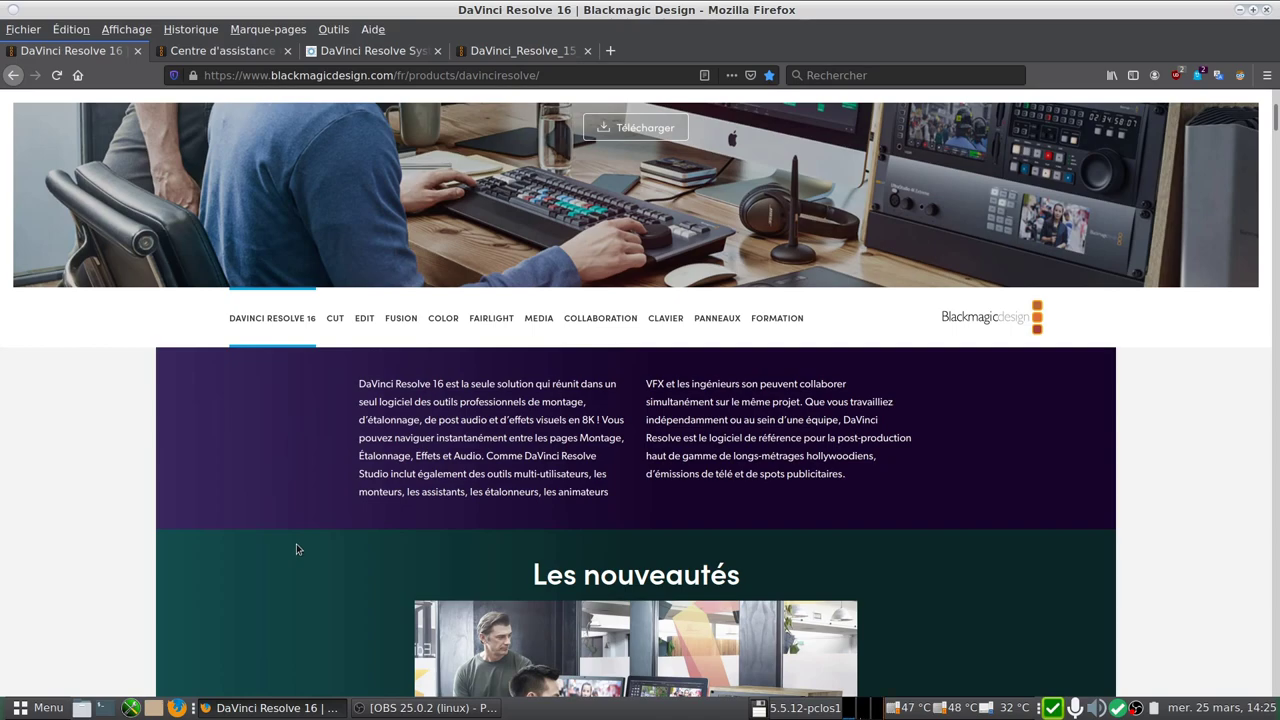
scroll(298, 545, "down", 3)
scroll(306, 534, "down", 4)
scroll(306, 534, "down", 5)
scroll(308, 536, "down", 5)
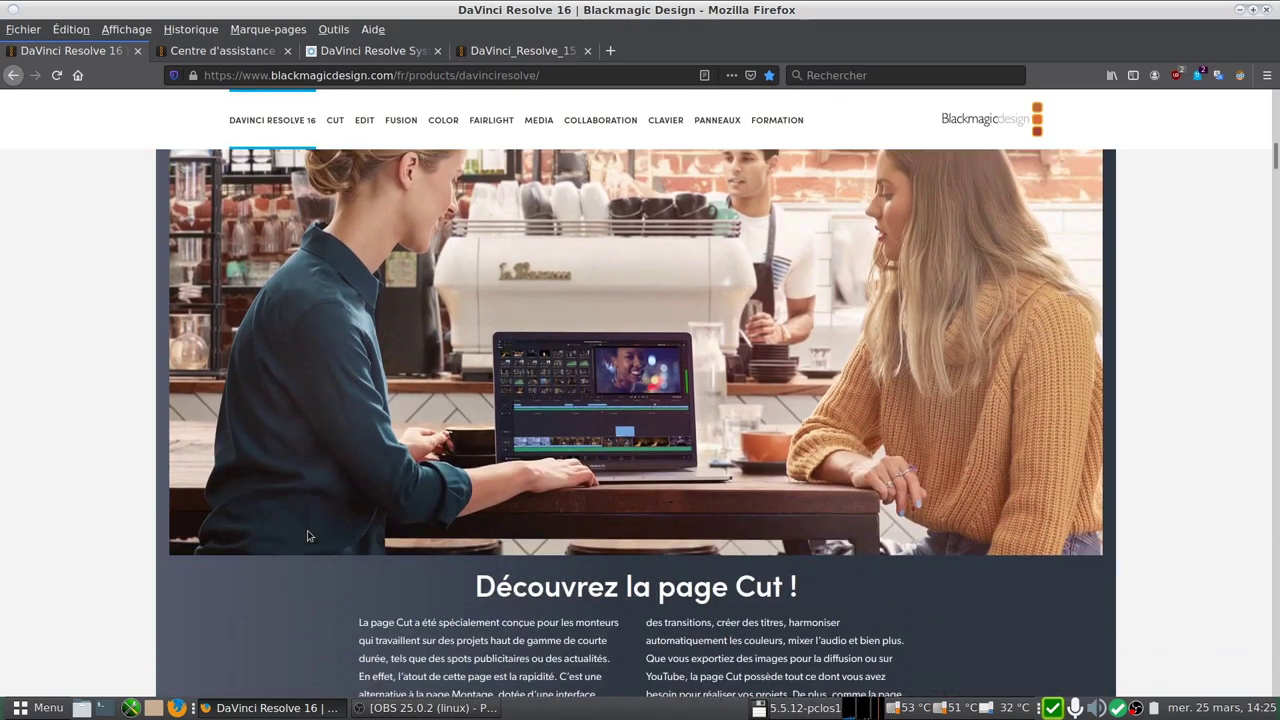
scroll(308, 530, "down", 3)
scroll(306, 522, "down", 3)
scroll(306, 510, "down", 4)
scroll(305, 498, "down", 5)
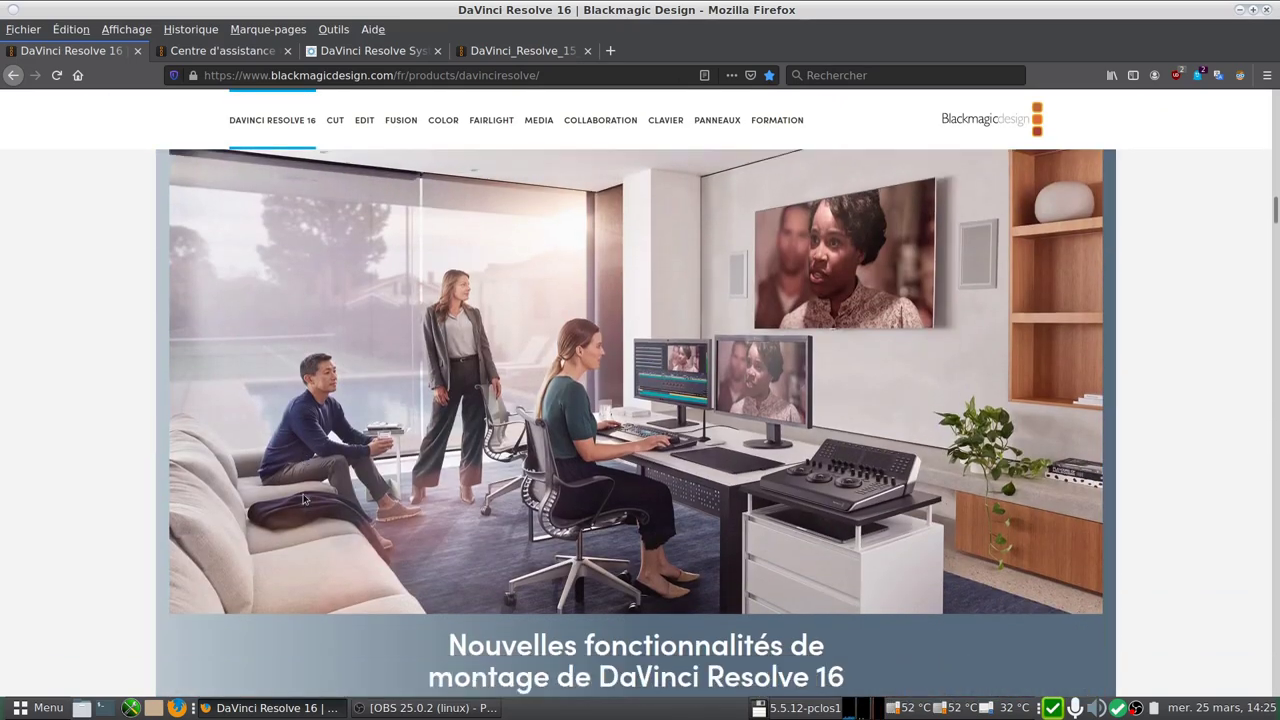
scroll(305, 495, "down", 5)
scroll(303, 480, "down", 3)
scroll(300, 450, "down", 5)
scroll(293, 413, "down", 5)
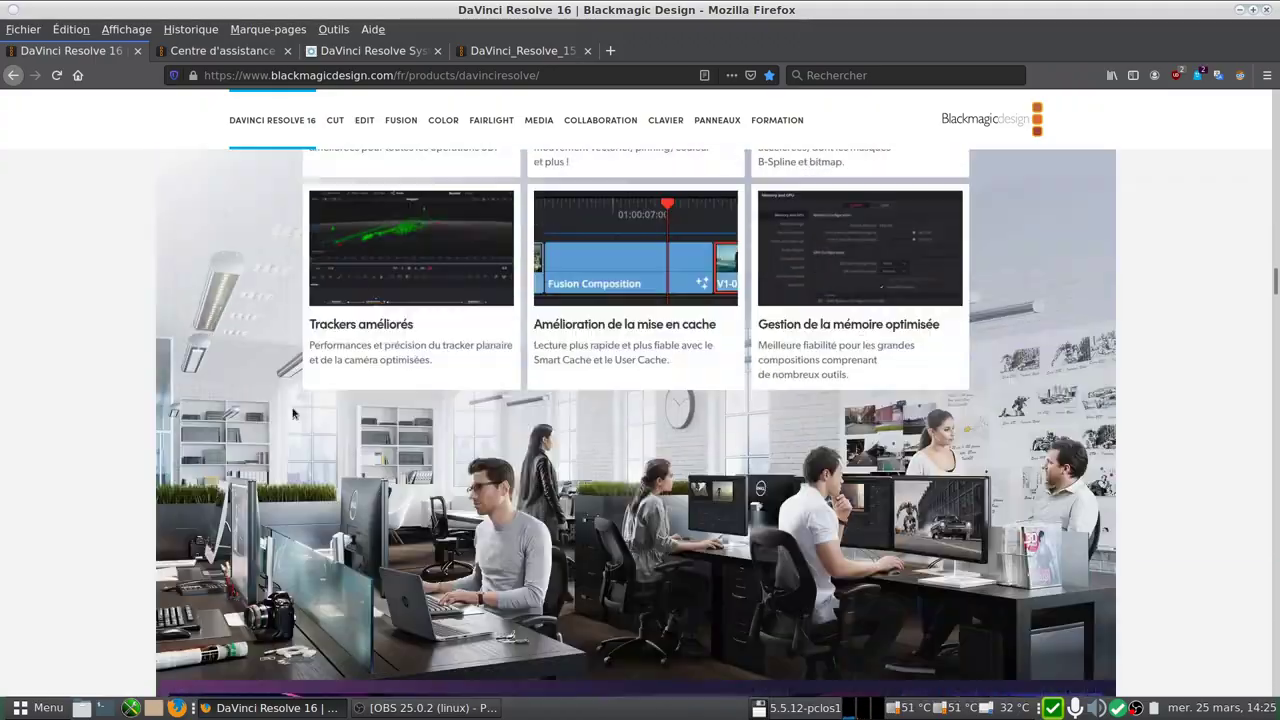
scroll(290, 400, "down", 5)
scroll(286, 387, "down", 5)
scroll(282, 374, "down", 5)
scroll(278, 361, "down", 5)
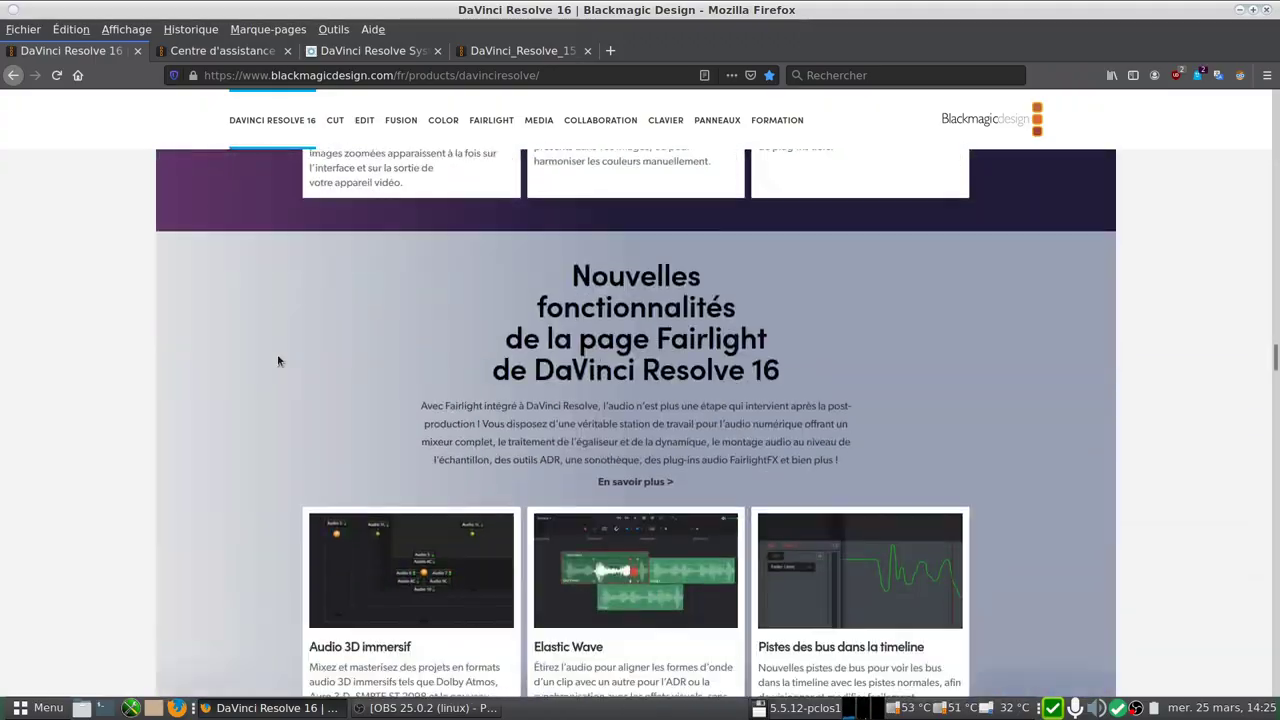
scroll(274, 372, "down", 5)
scroll(263, 391, "down", 5)
scroll(260, 397, "down", 4)
scroll(266, 400, "down", 3)
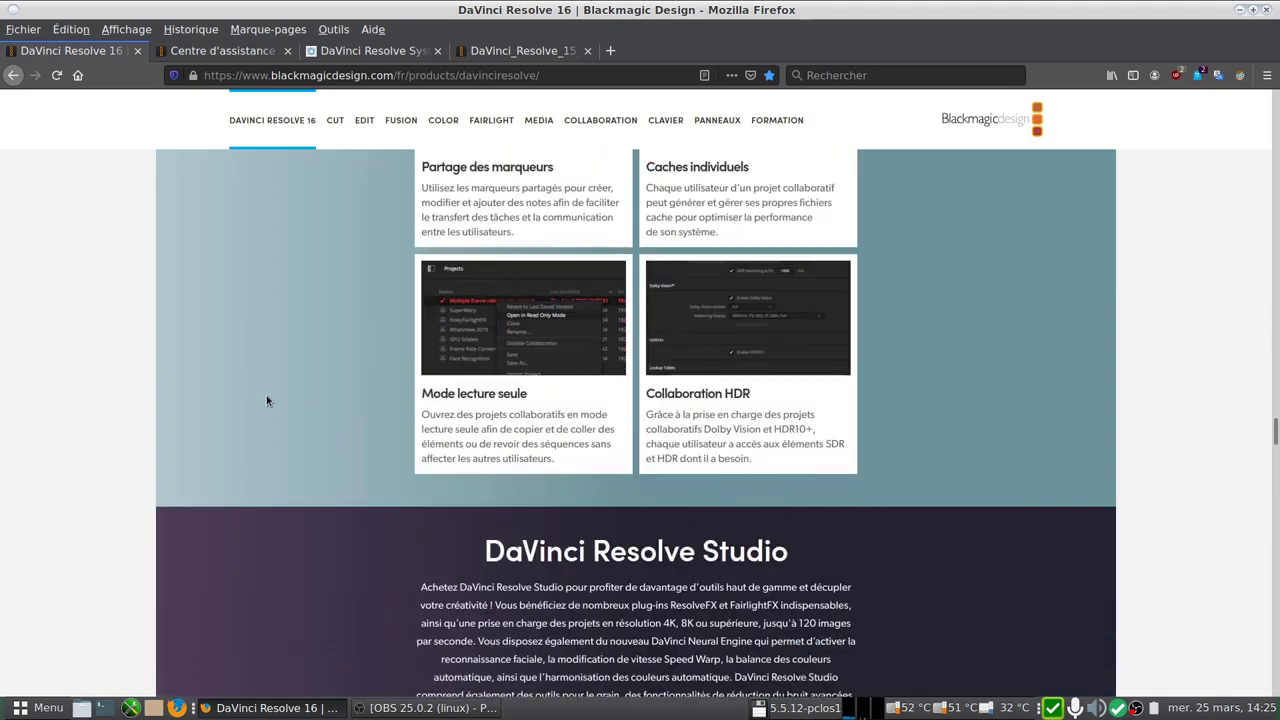
scroll(265, 398, "down", 3)
scroll(257, 390, "down", 5)
scroll(249, 385, "down", 5)
scroll(240, 400, "down", 5)
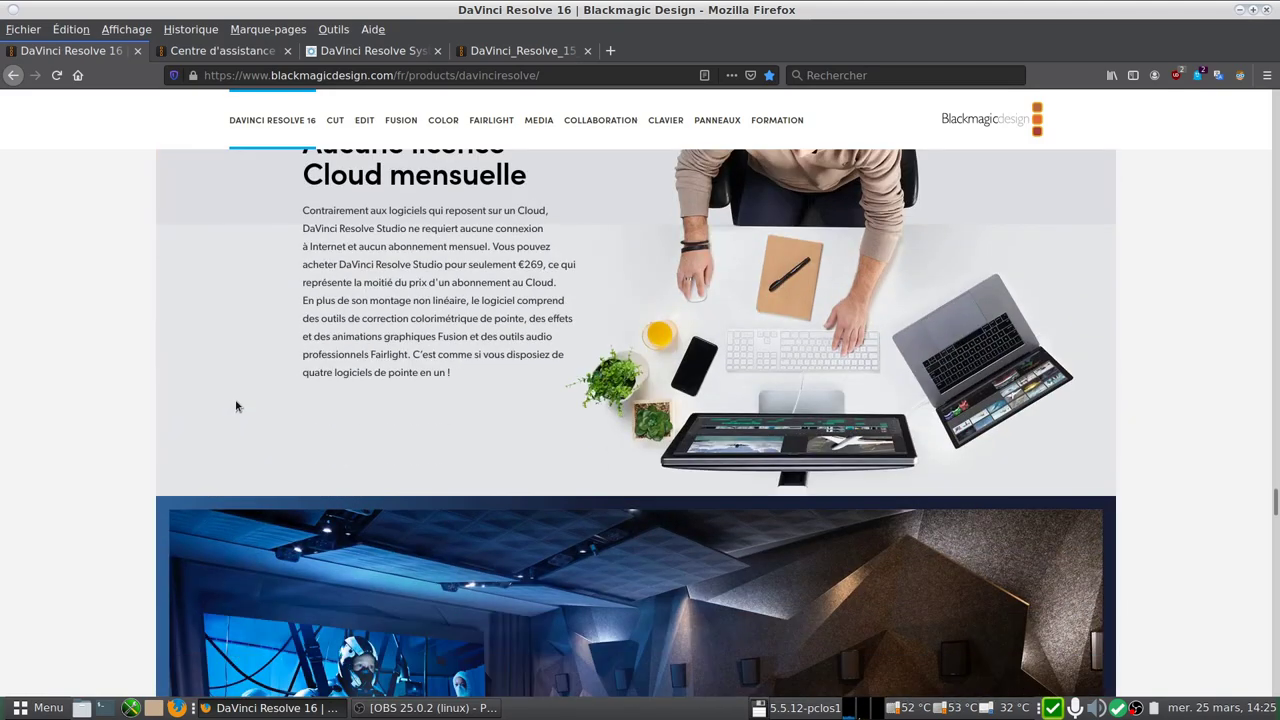
scroll(237, 405, "up", 2)
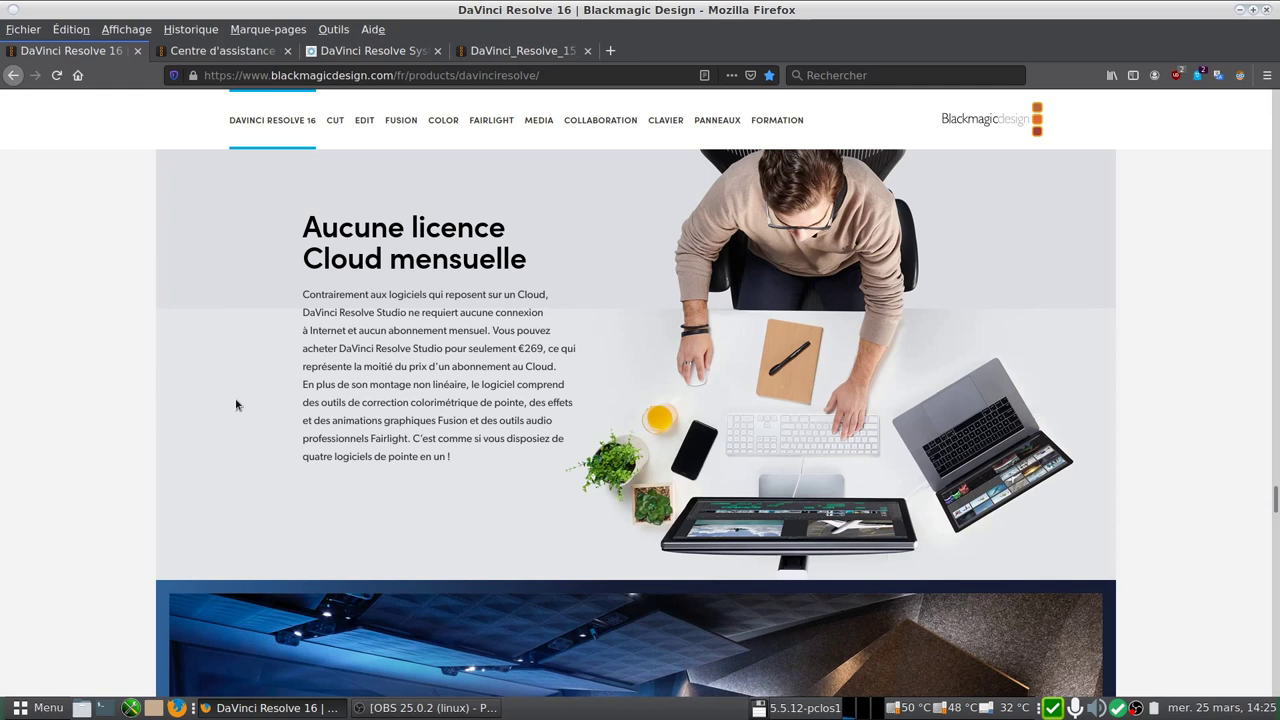
Highlight the sentence naming DaVinci Resolve Studio at €269
double_click(345, 349)
left_click_drag(387, 346, 505, 345)
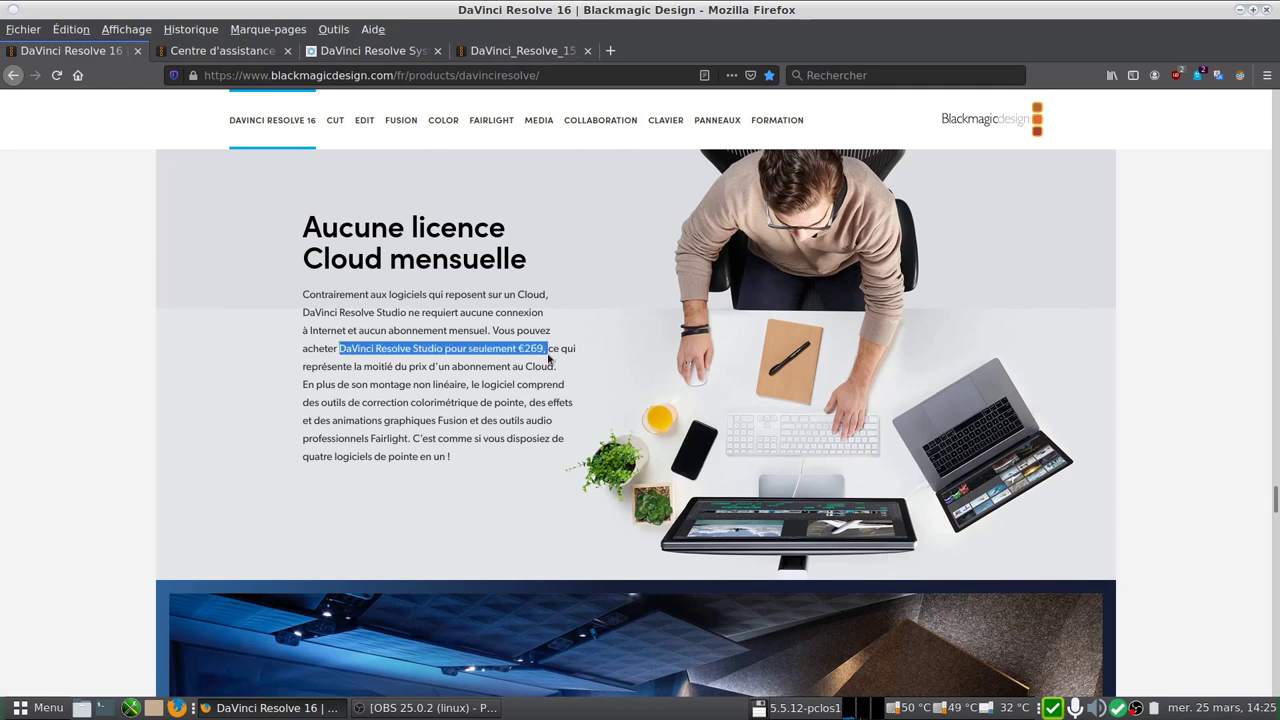
scroll(255, 477, "down", 2)
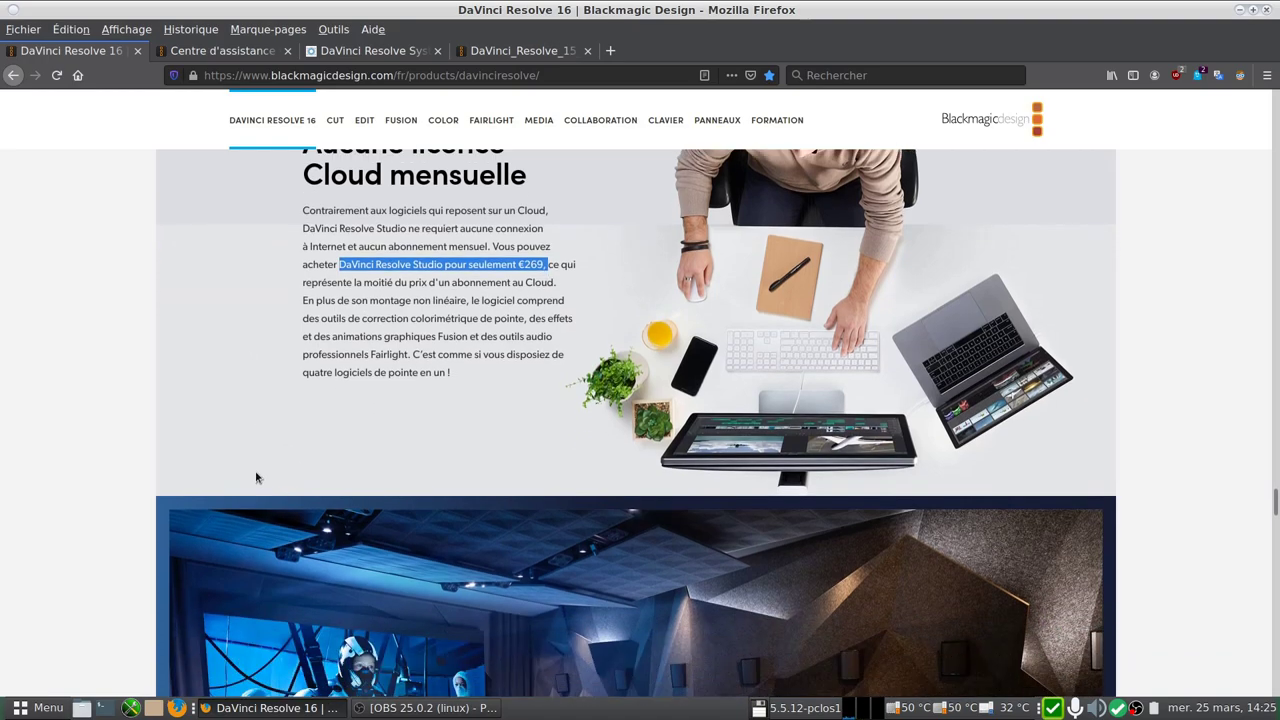
scroll(257, 467, "down", 15)
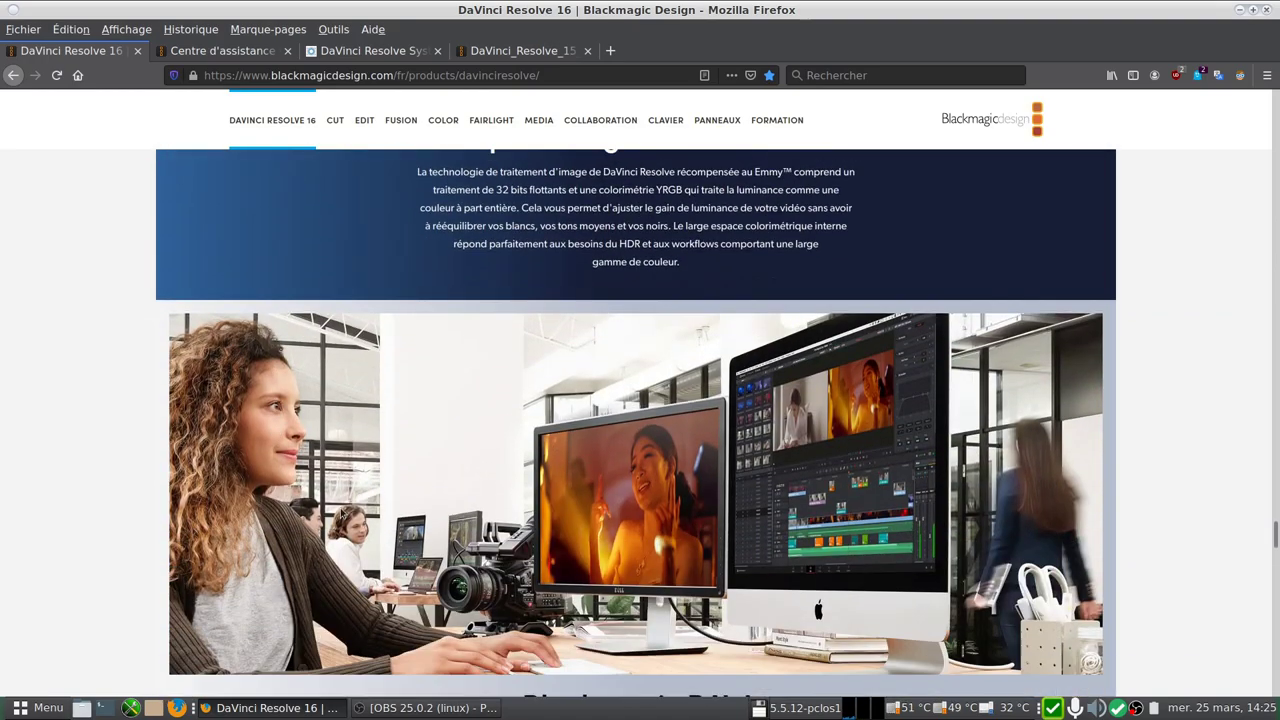
scroll(460, 647, "down", 5)
scroll(440, 590, "down", 5)
scroll(420, 520, "down", 5)
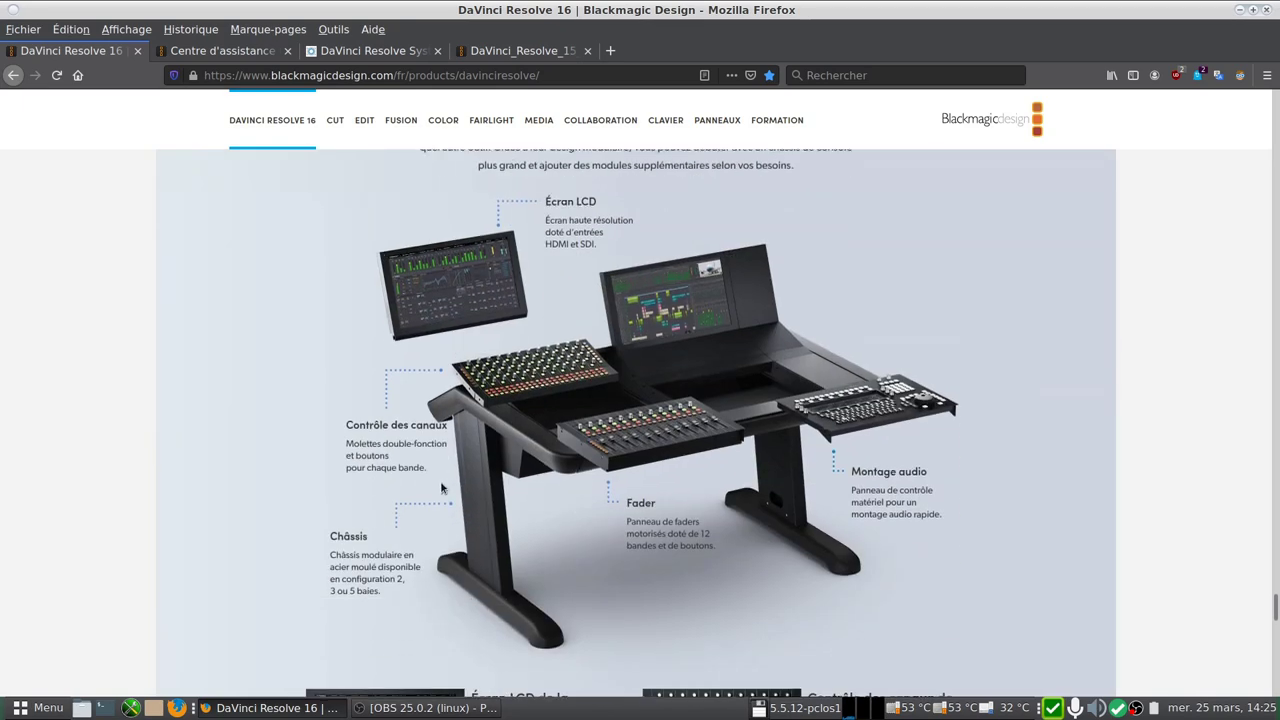
scroll(408, 466, "down", 4)
scroll(410, 462, "up", 5)
scroll(420, 456, "up", 3)
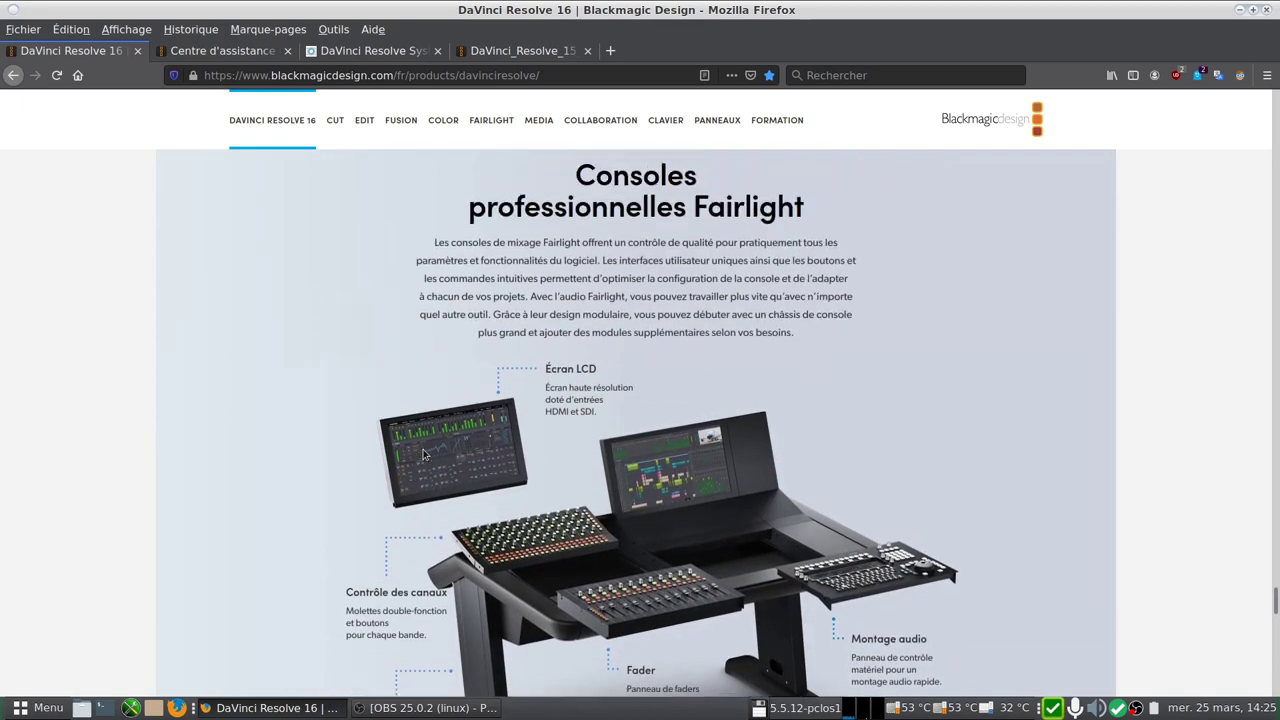
scroll(422, 454, "up", 4)
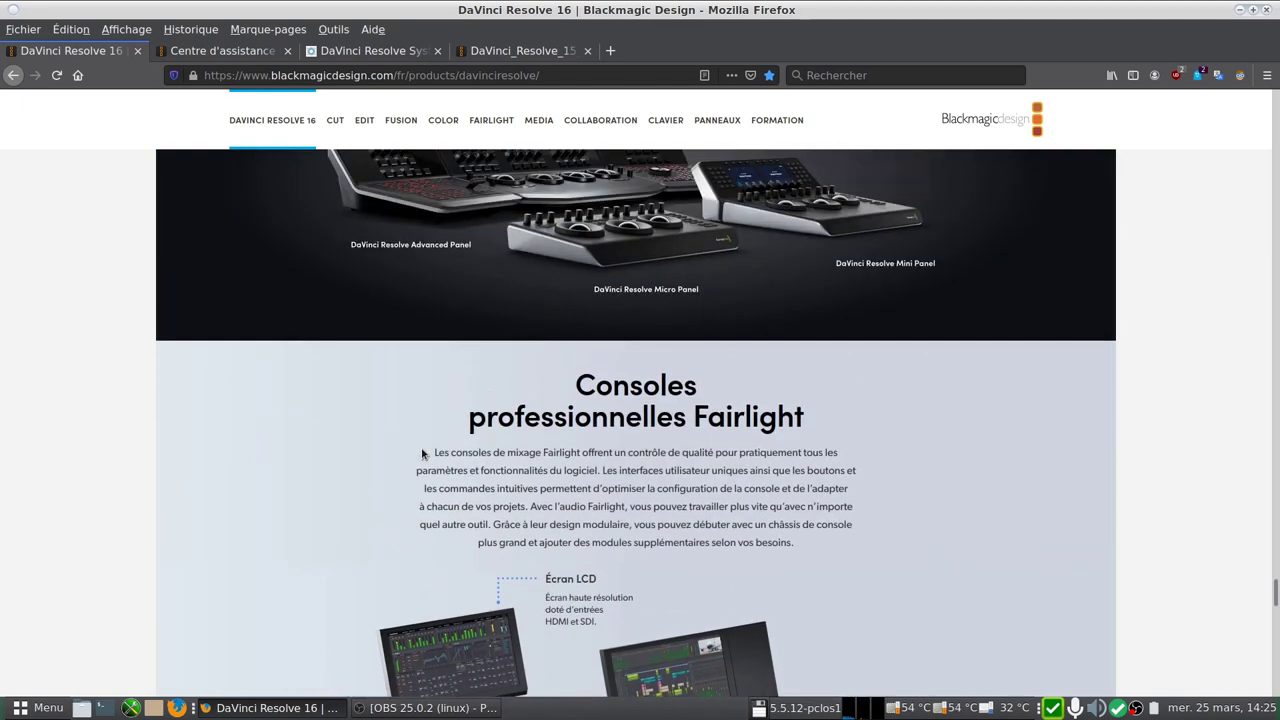
Scroll to the download cards for free DaVinci Resolve 16 and Studio 16 at €269
scroll(418, 456, "down", 3)
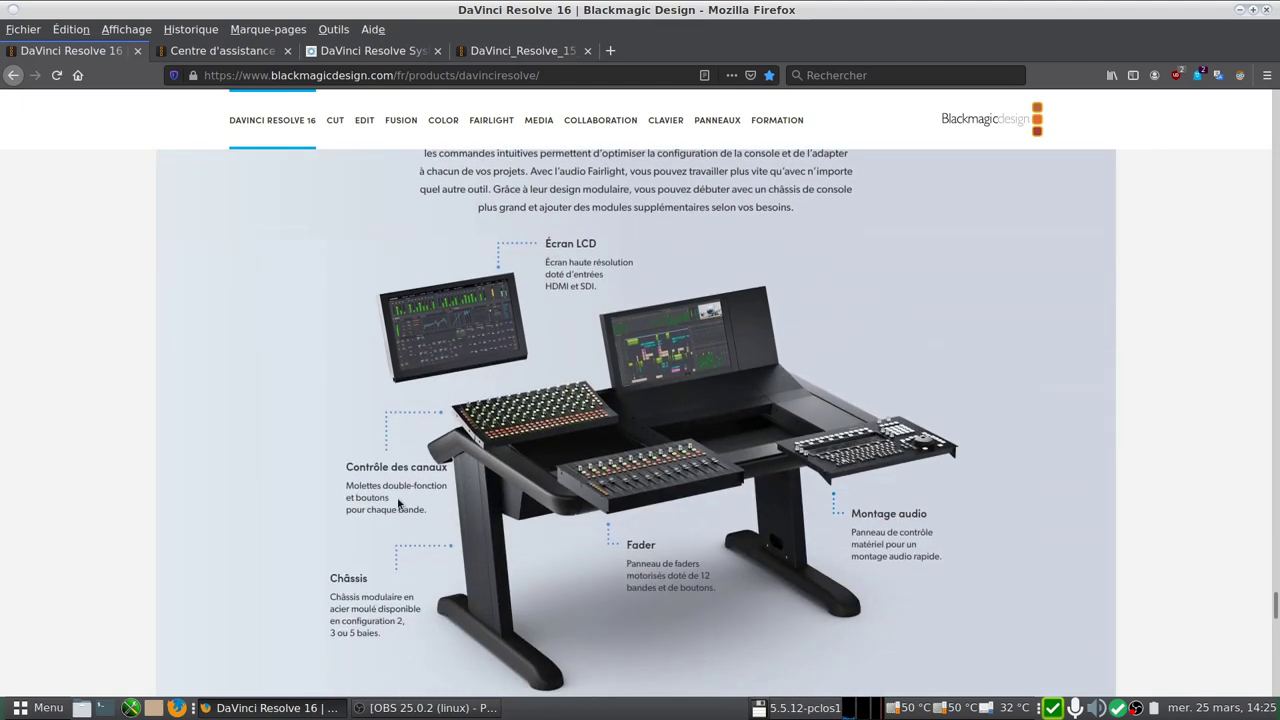
scroll(408, 460, "down", 2)
scroll(398, 463, "down", 5)
scroll(402, 445, "down", 5)
scroll(410, 428, "down", 4)
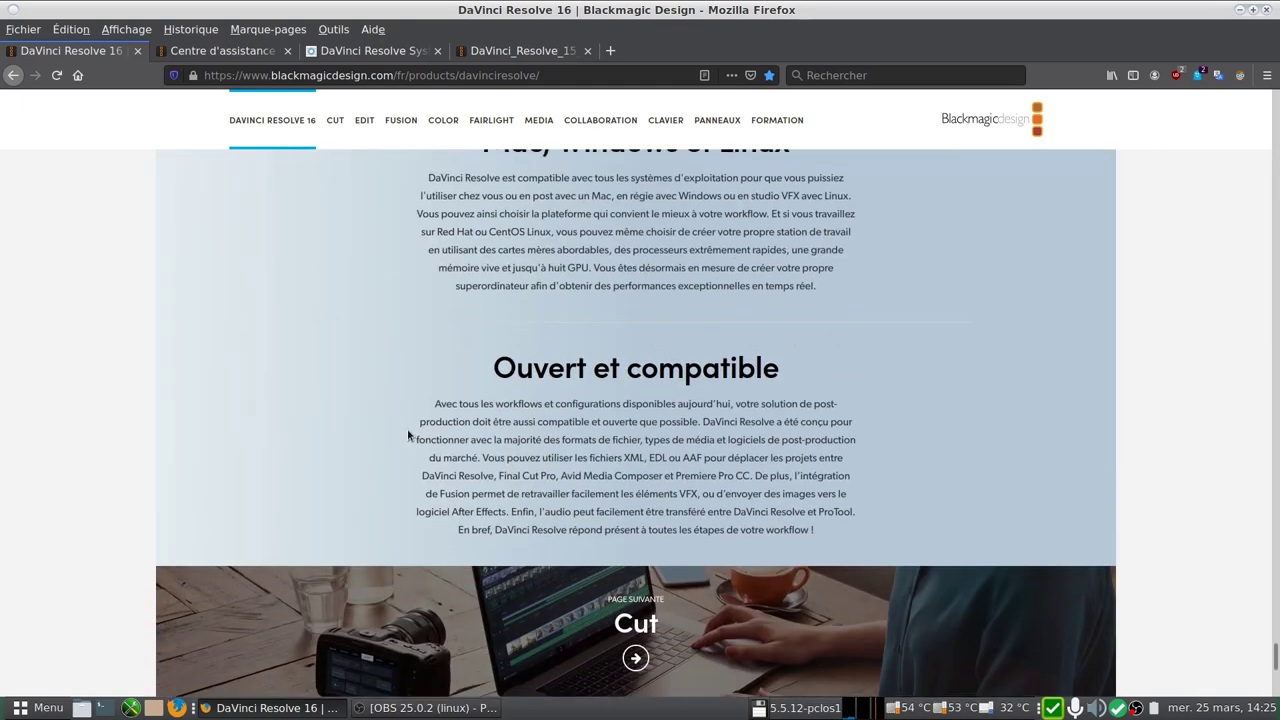
scroll(408, 434, "up", 4)
scroll(408, 436, "down", 1)
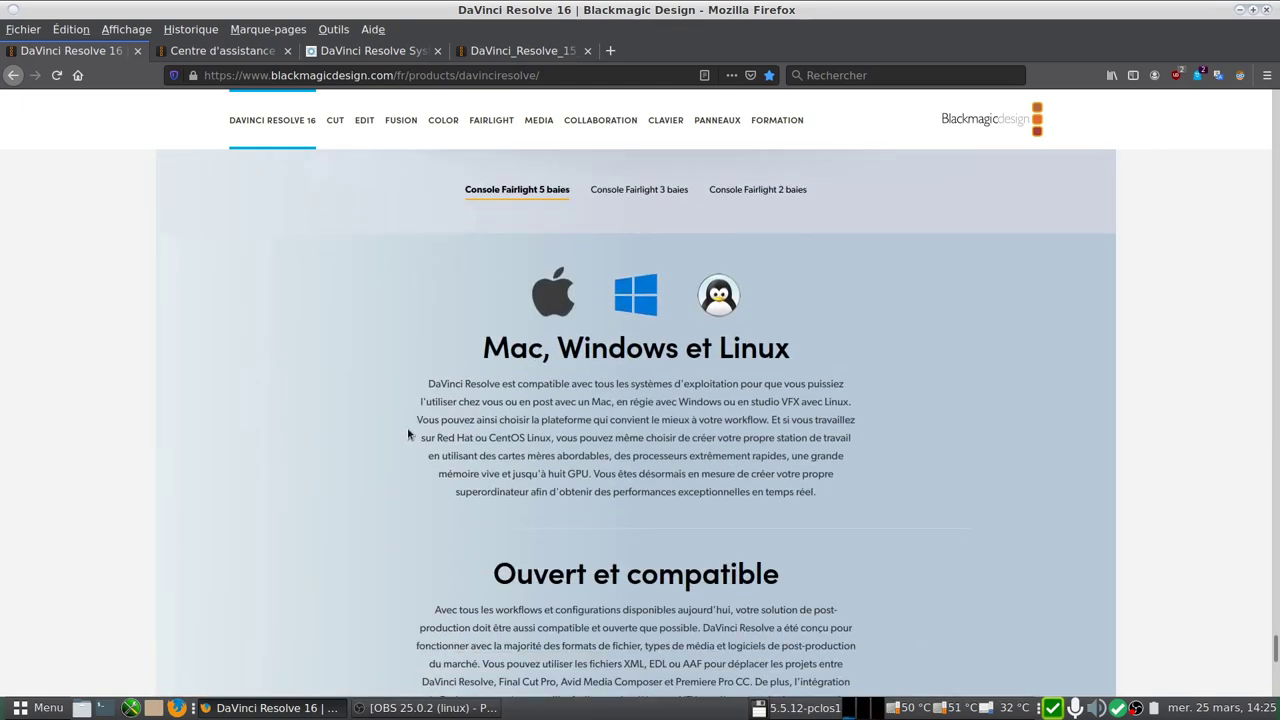
scroll(400, 440, "down", 3)
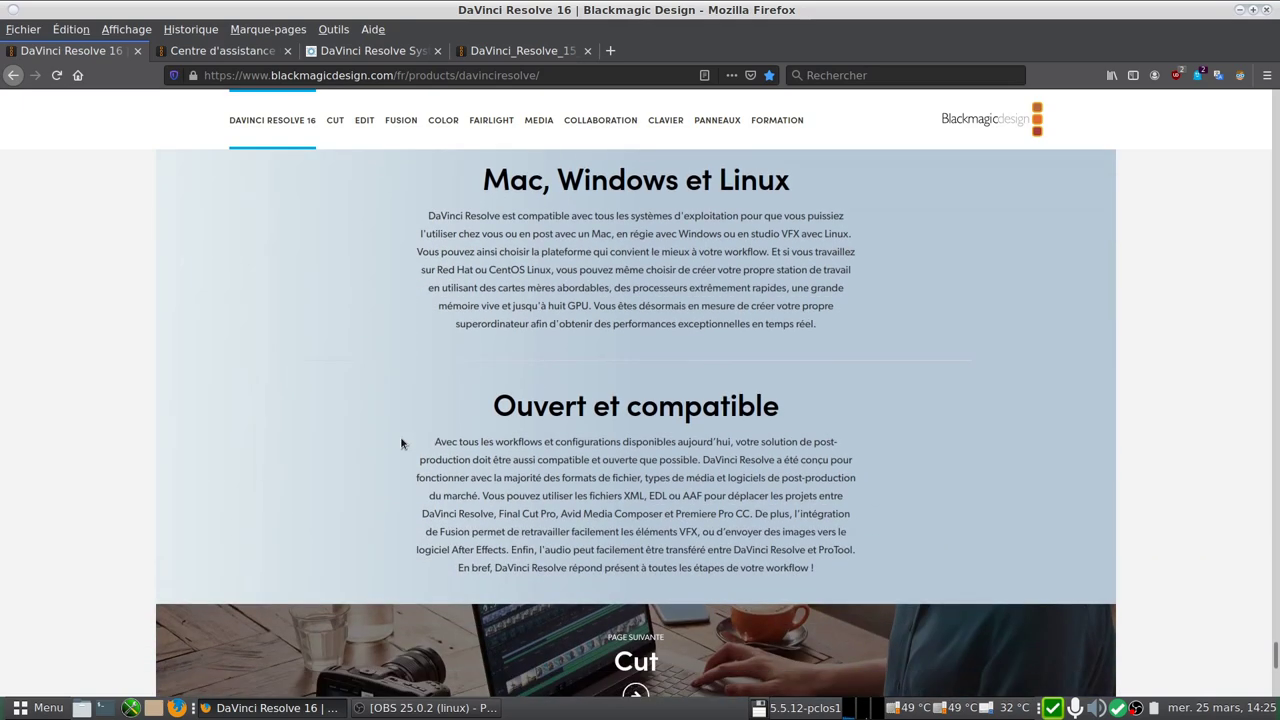
scroll(400, 443, "down", 6)
scroll(400, 443, "down", 4)
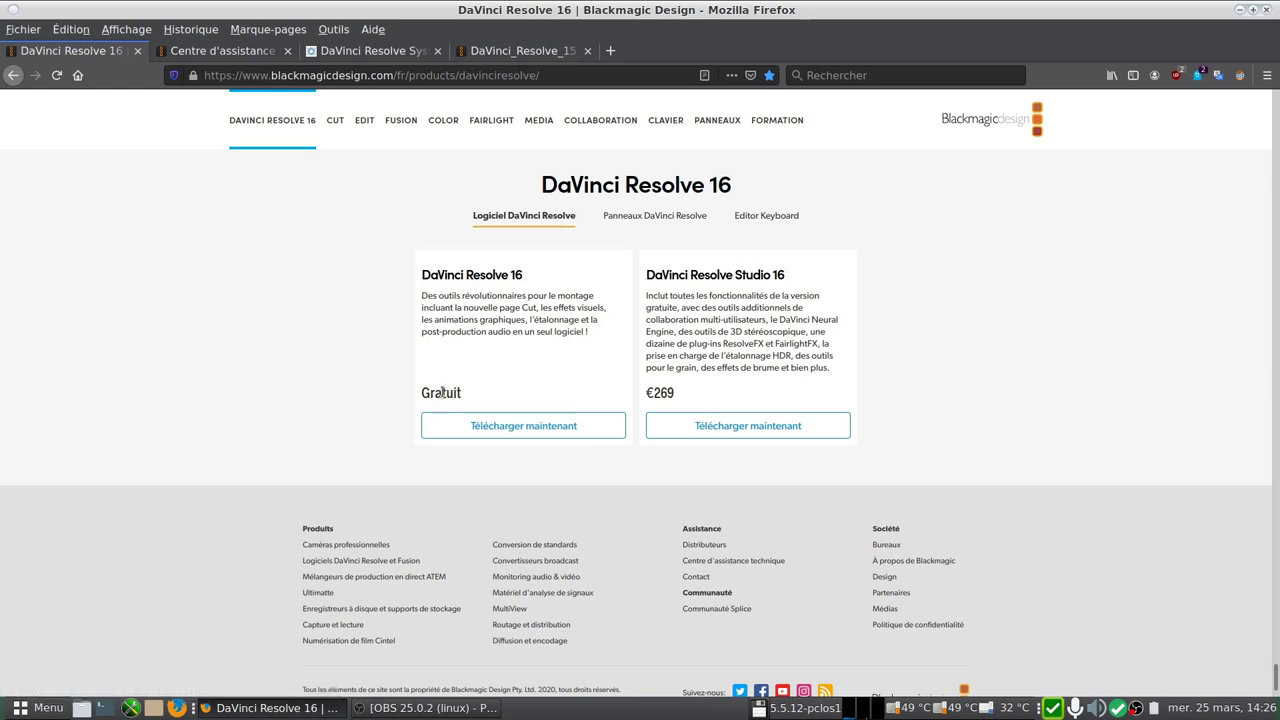
Look over the control panel and Editor Keyboard offerings, then return to the DaVinci Resolve software cards
left_click(646, 216)
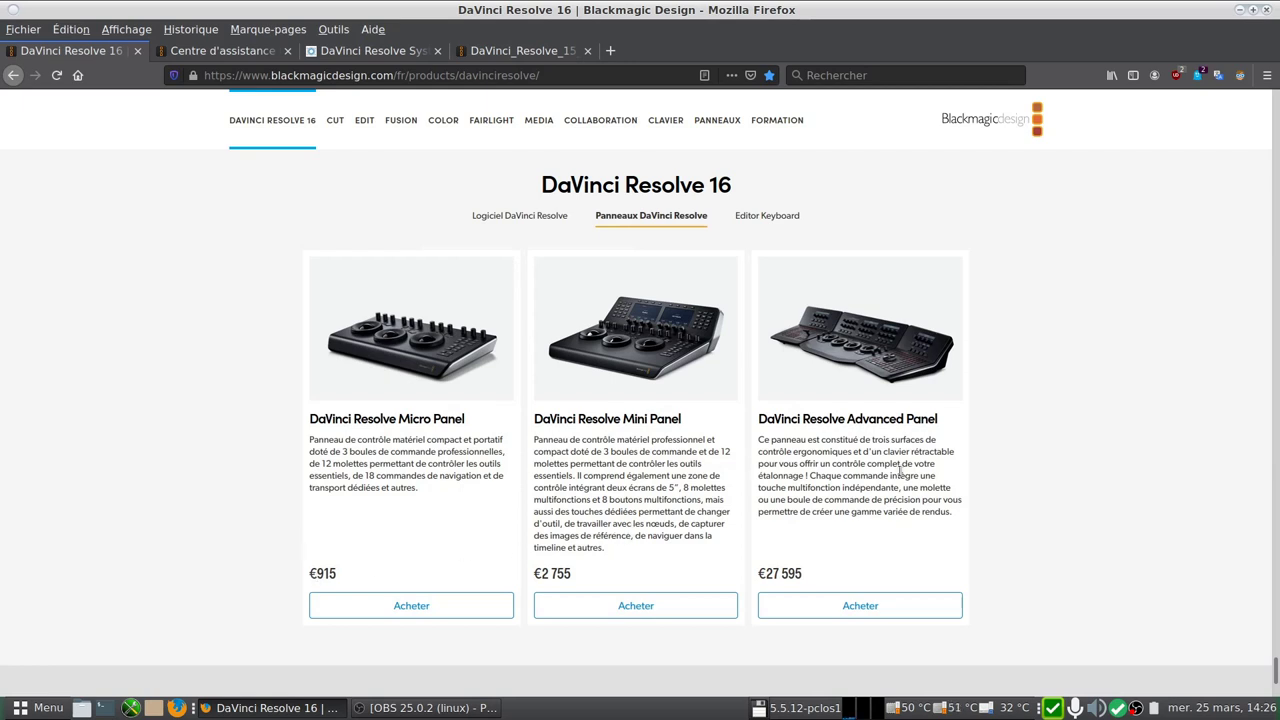
left_click(768, 217)
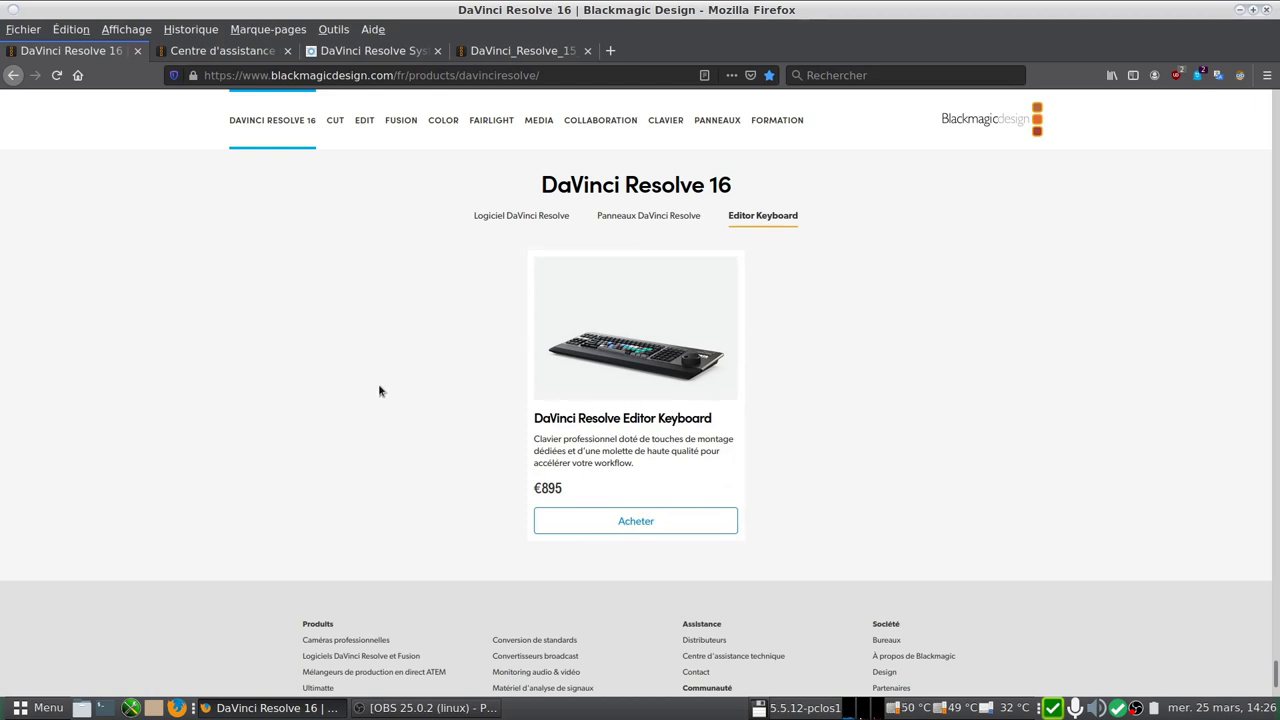
scroll(385, 400, "down", 2)
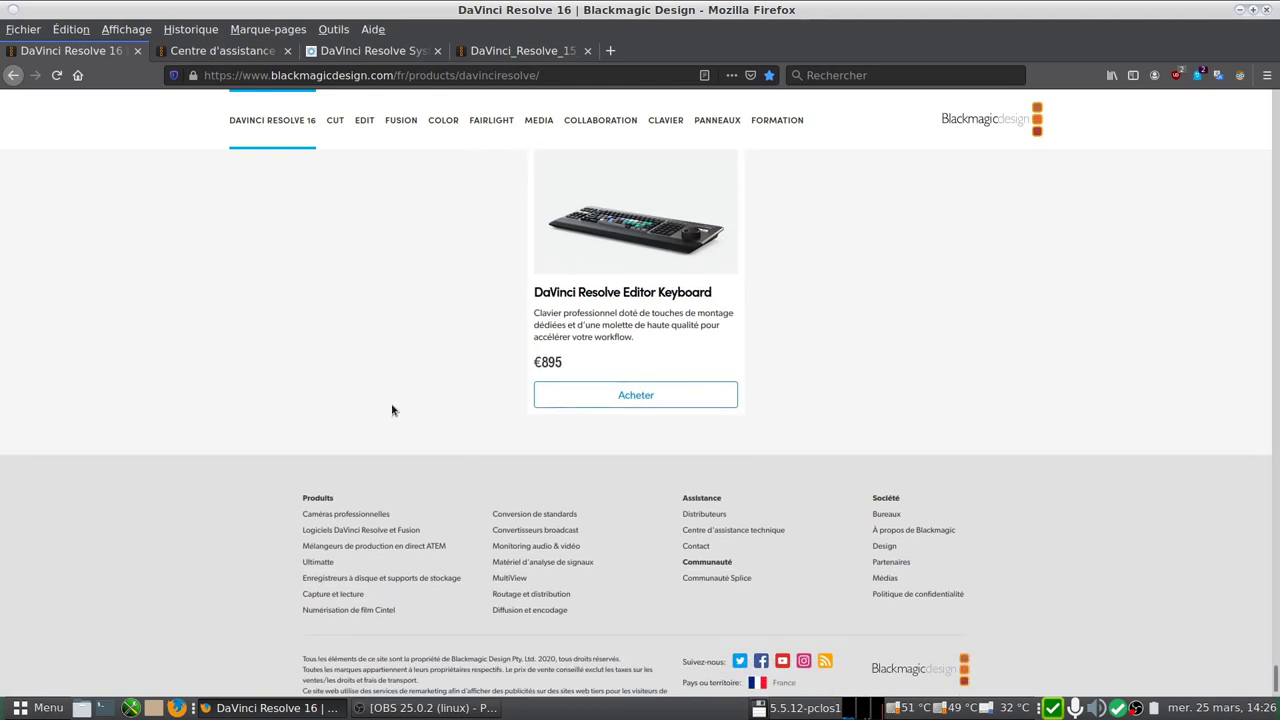
scroll(392, 410, "up", 5)
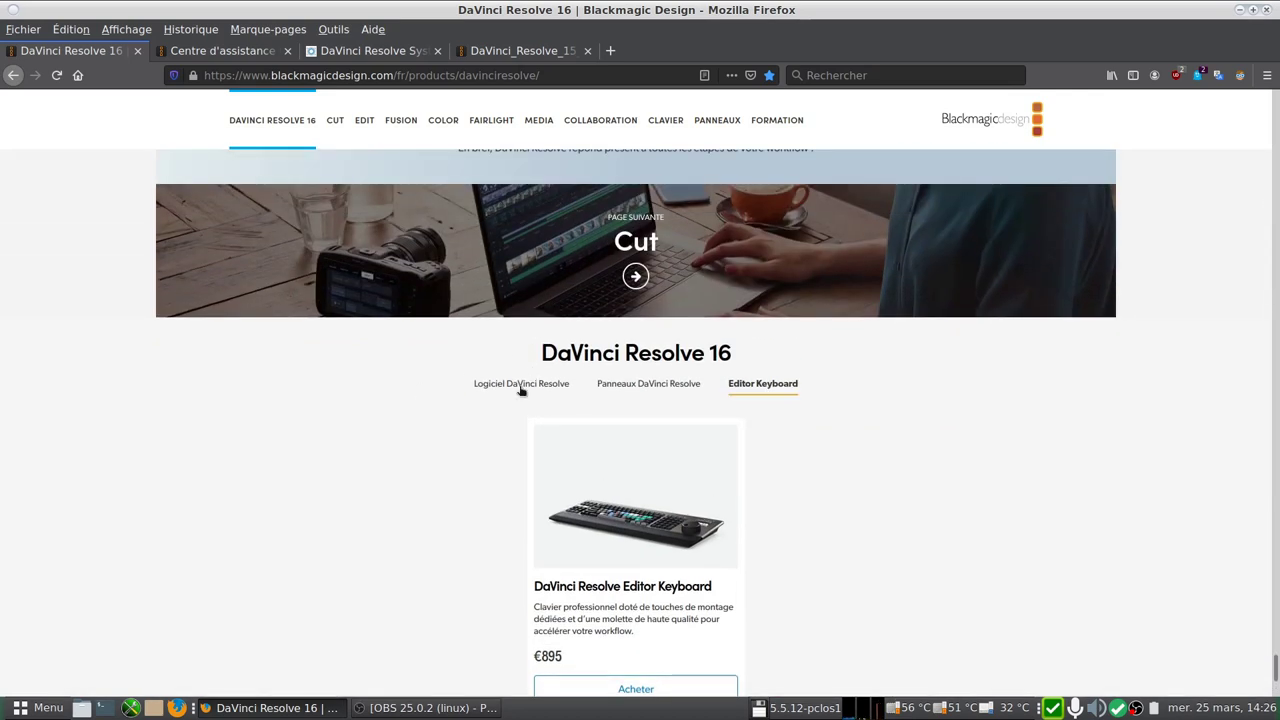
left_click(520, 390)
scroll(298, 397, "down", 3)
Choose the Linux download of free DaVinci Resolve 16 and bring up its registration form
left_click(538, 426)
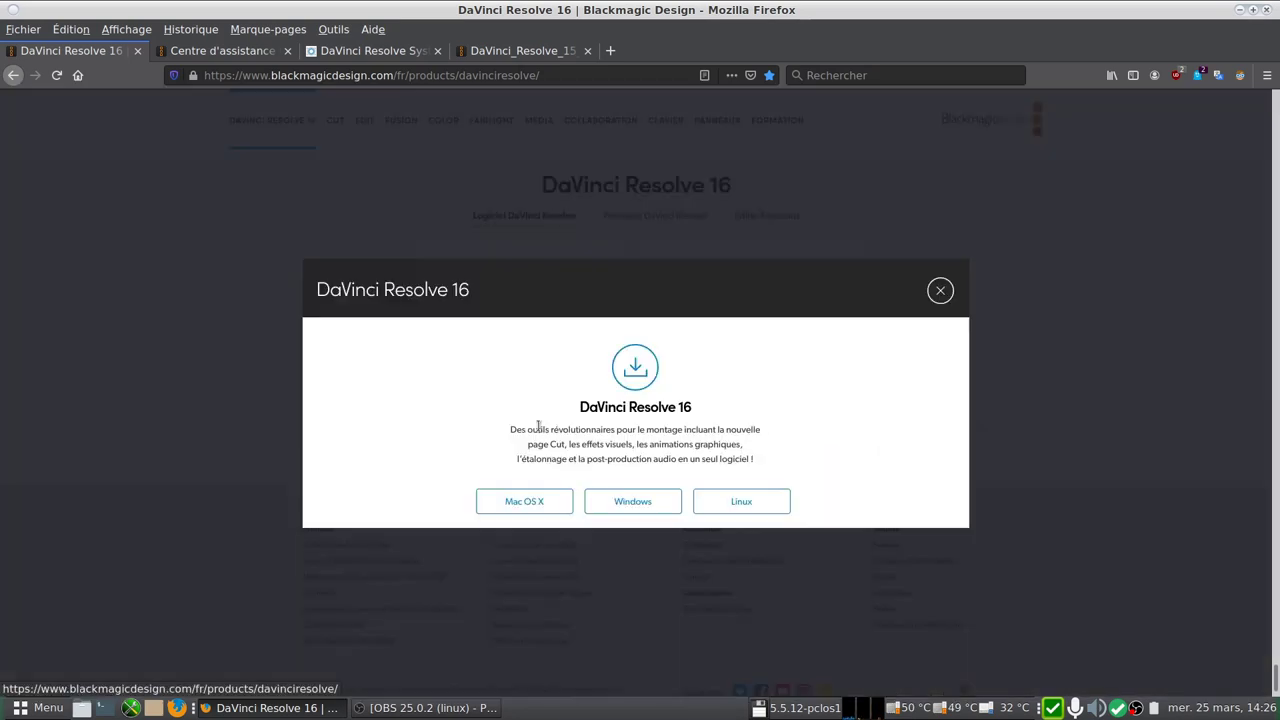
left_click(714, 504)
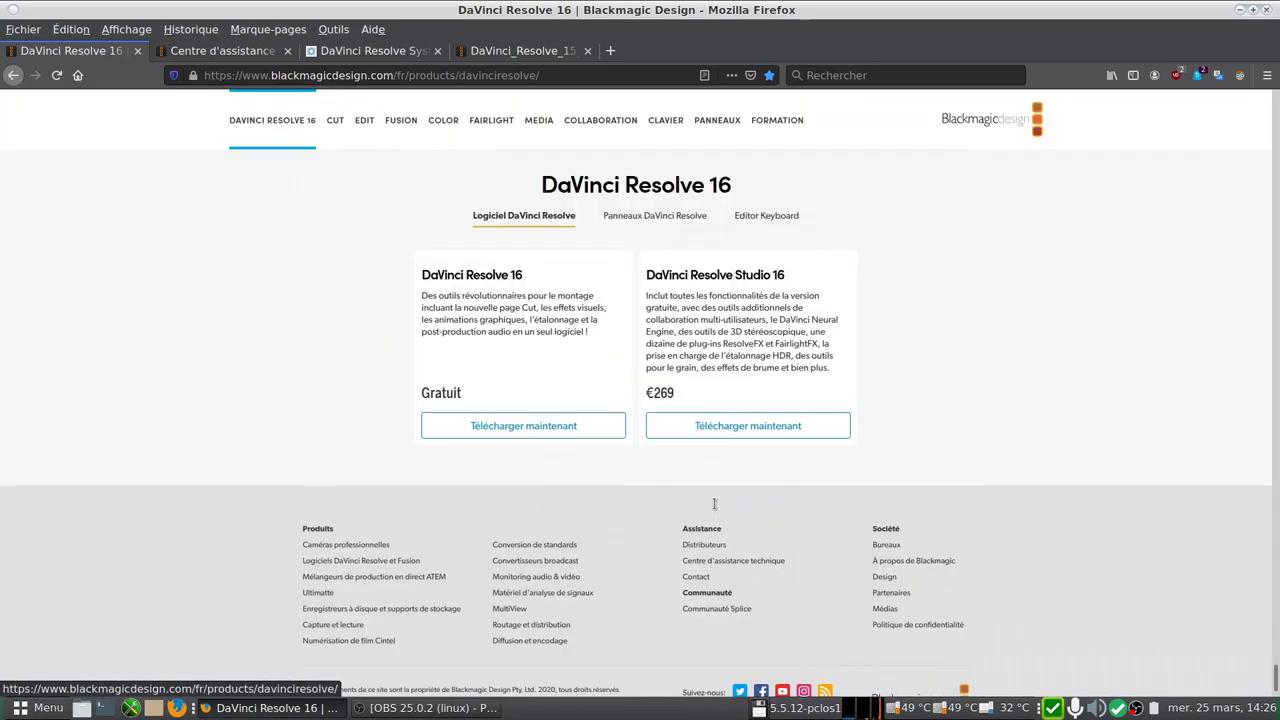
left_click(830, 654)
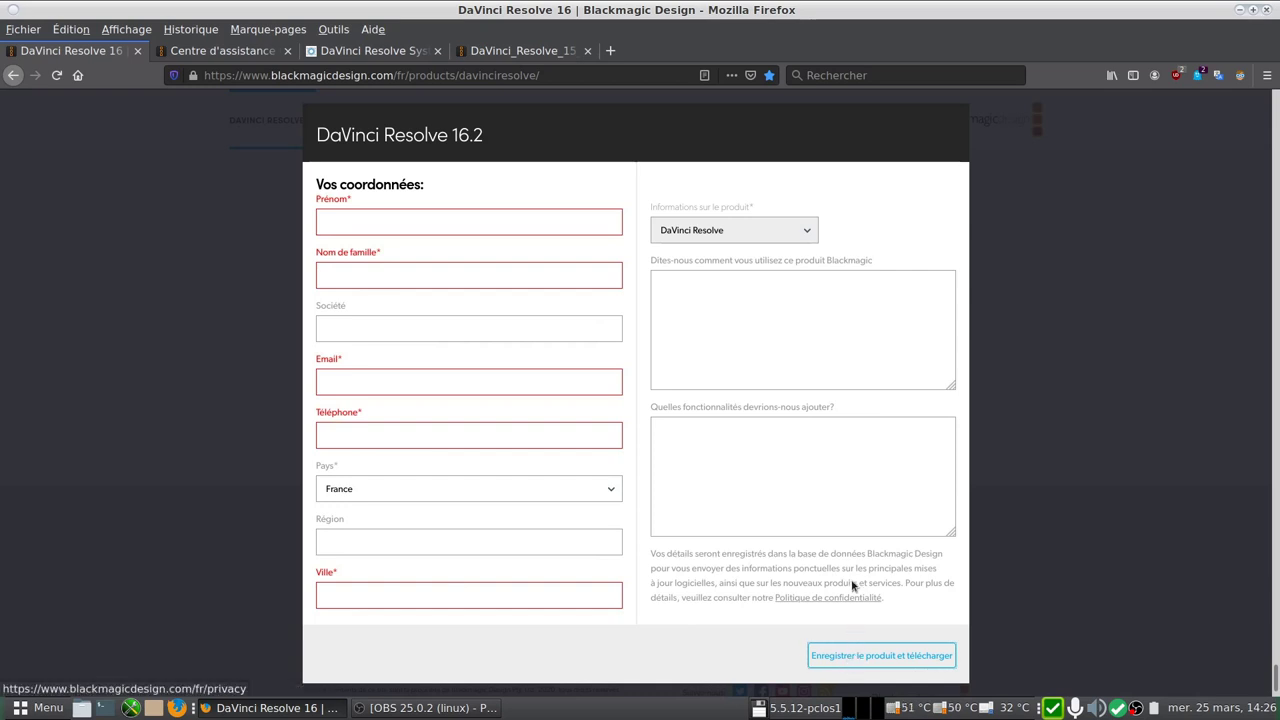
Switch to the Blackmagic support centre and scroll back up to its product category grid
left_click(222, 51)
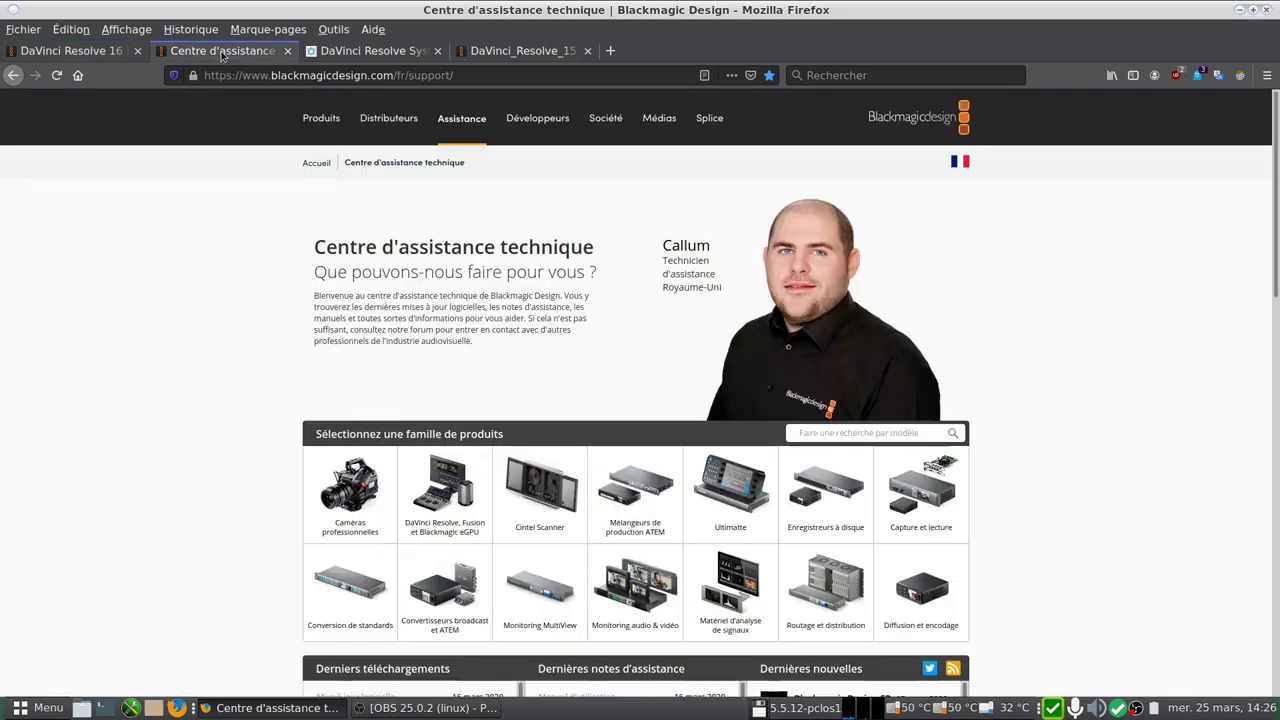
scroll(244, 391, "down", 5)
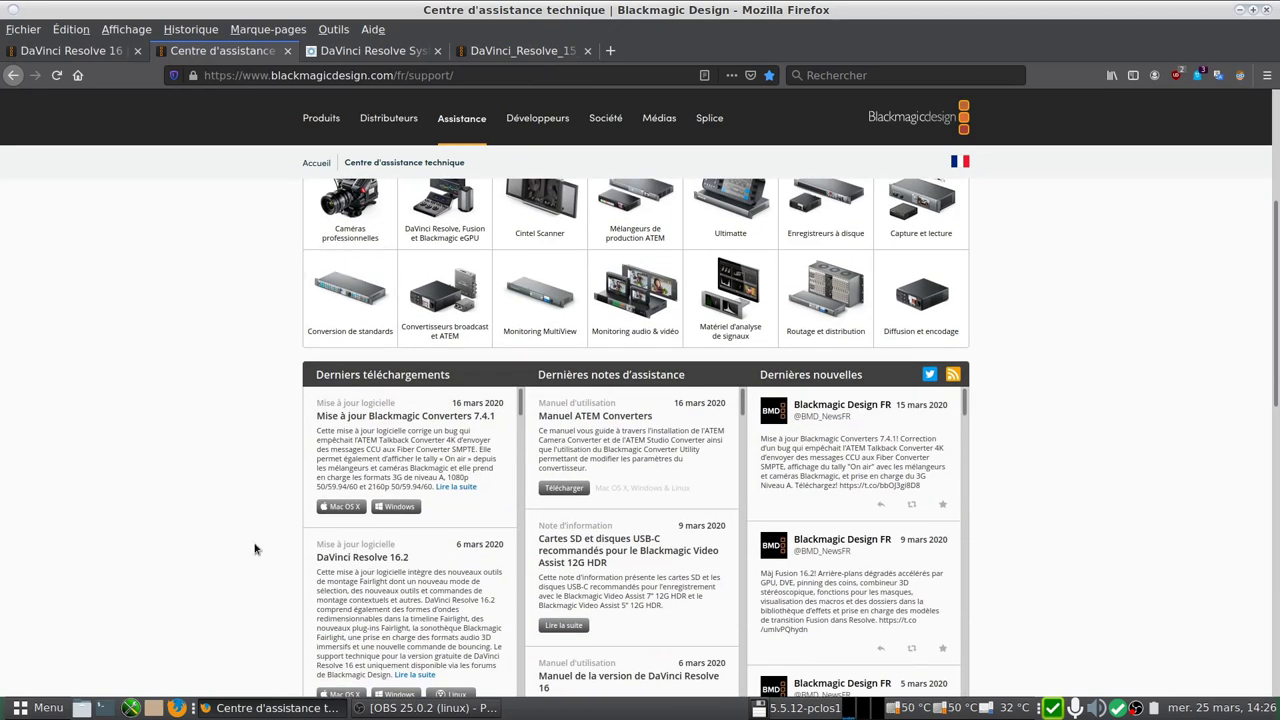
scroll(160, 553, "down", 3)
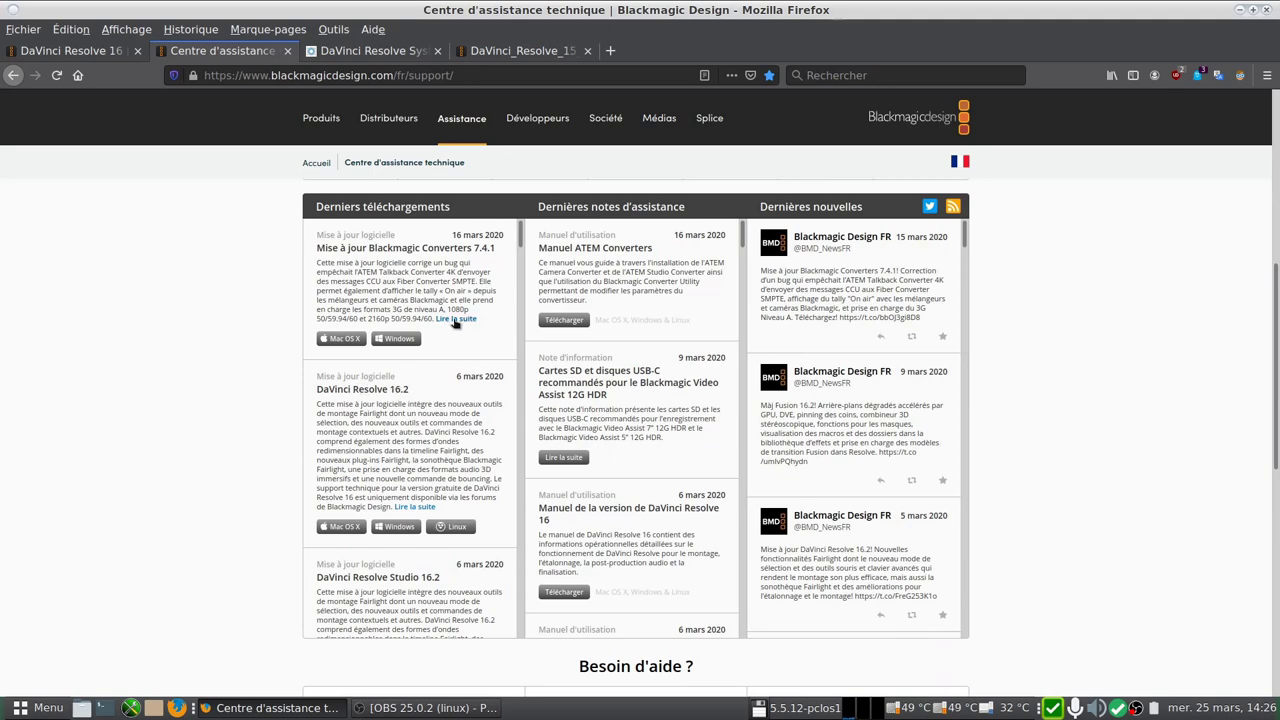
scroll(625, 420, "up", 2)
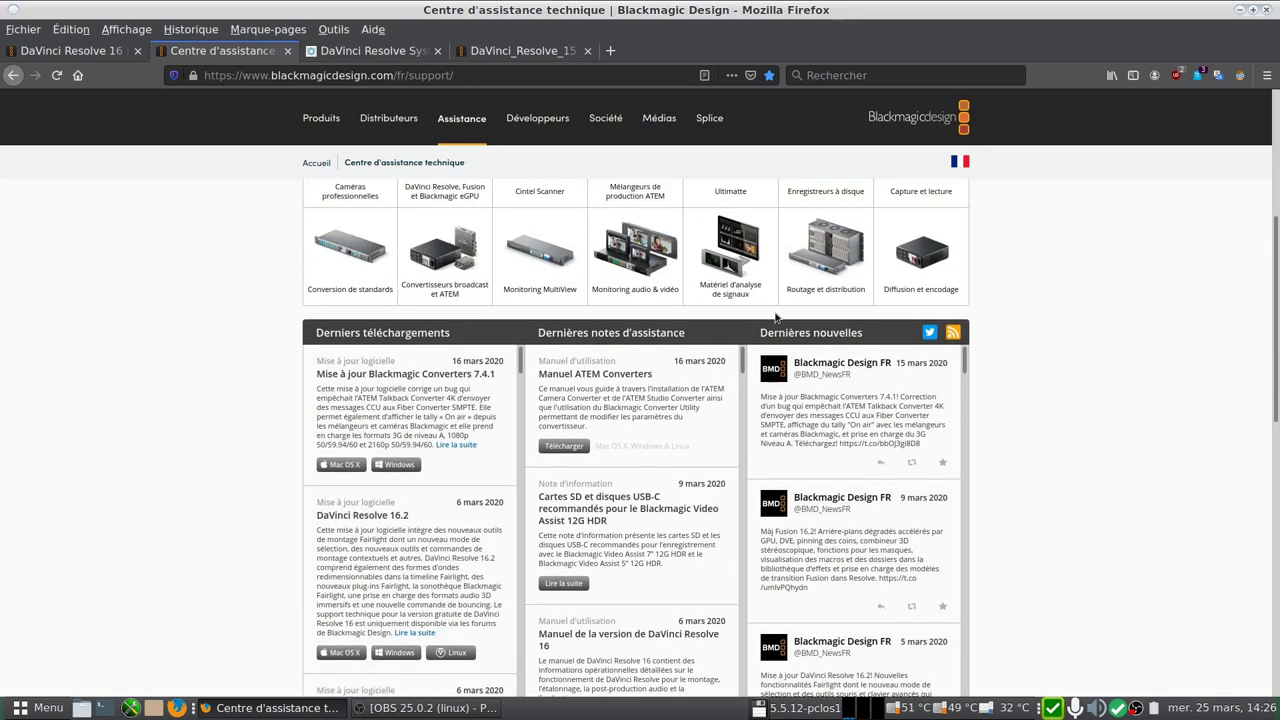
Open the System Requirements article and scroll to its Core i7, 16GB RAM, 4GB GPU summary
left_click(372, 52)
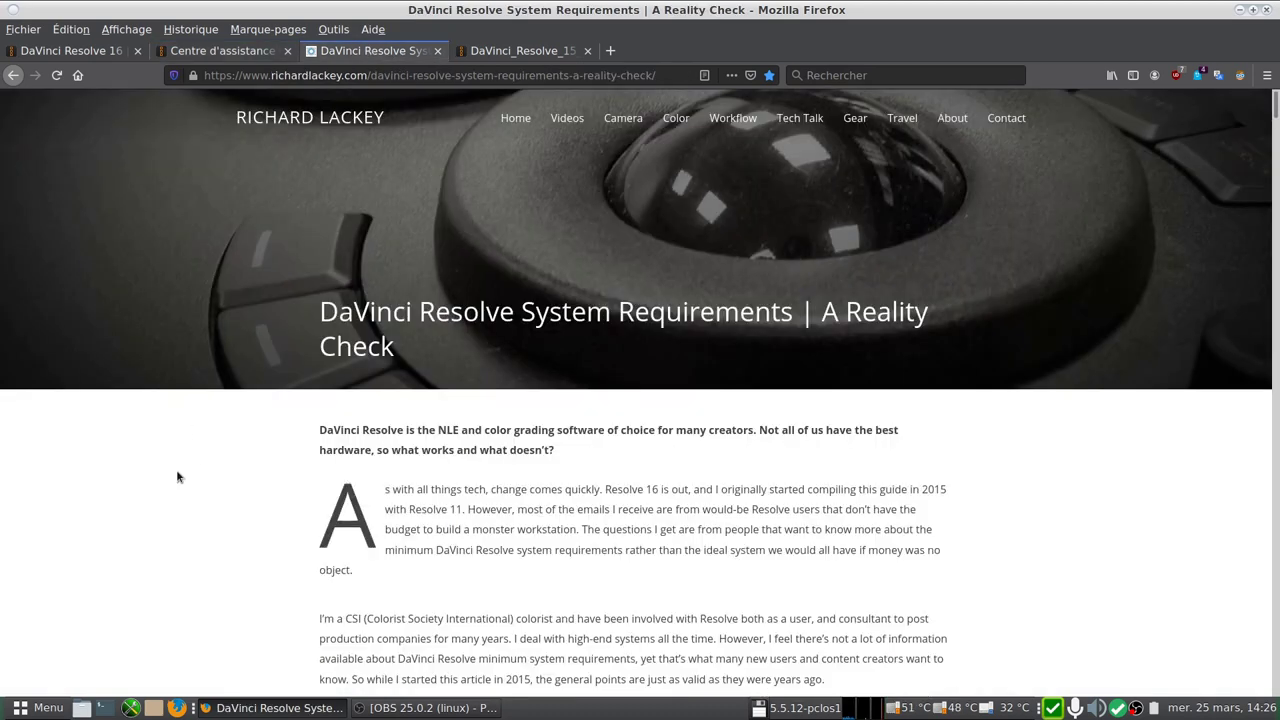
scroll(146, 578, "down", 6)
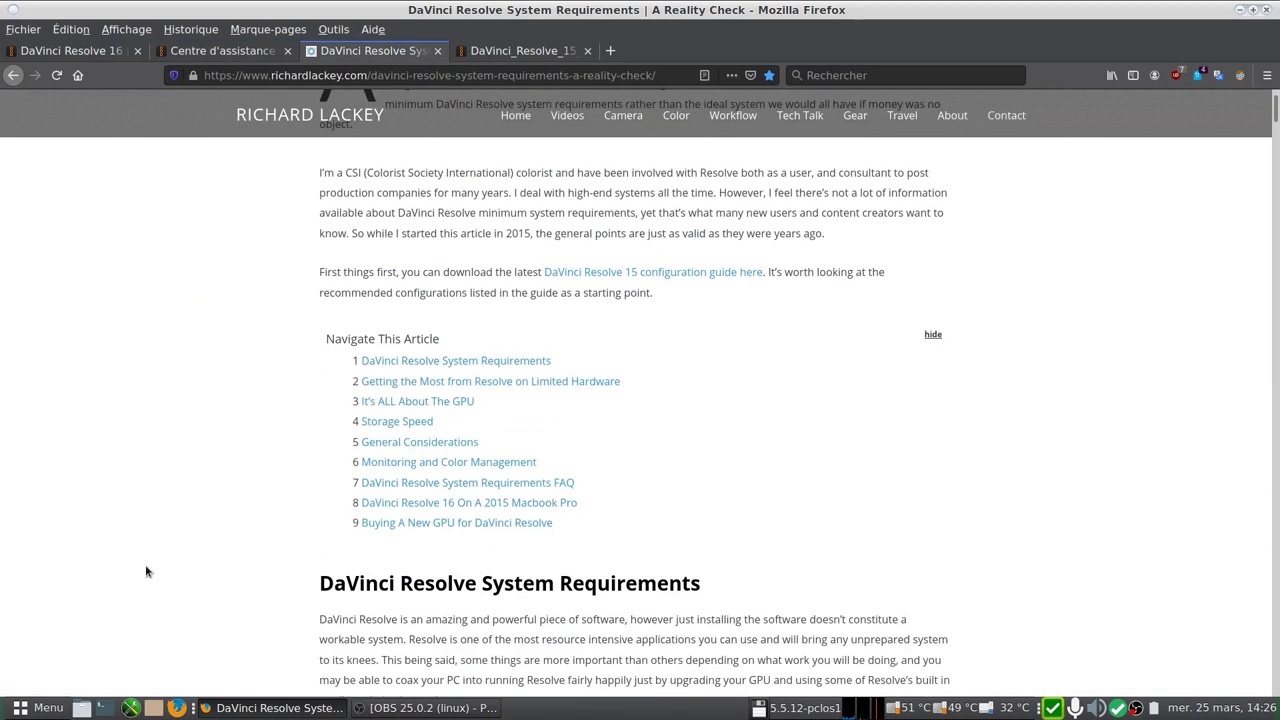
scroll(171, 569, "down", 5)
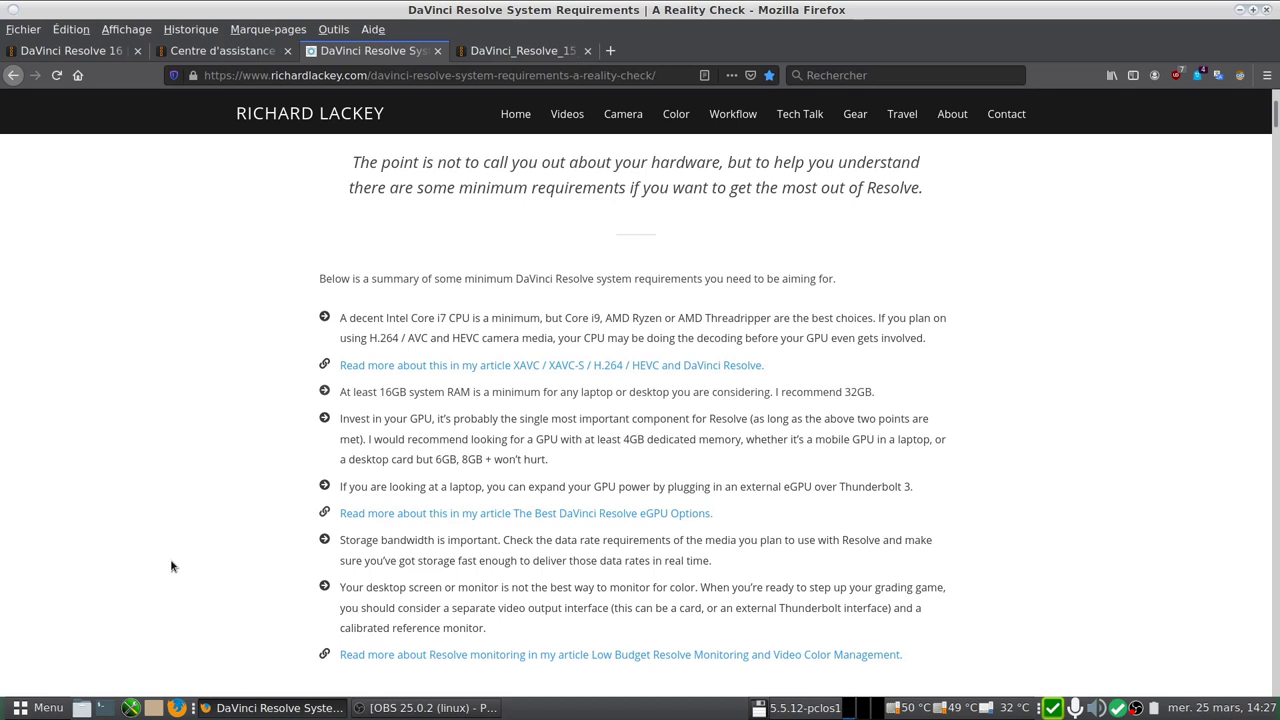
scroll(171, 566, "down", 1)
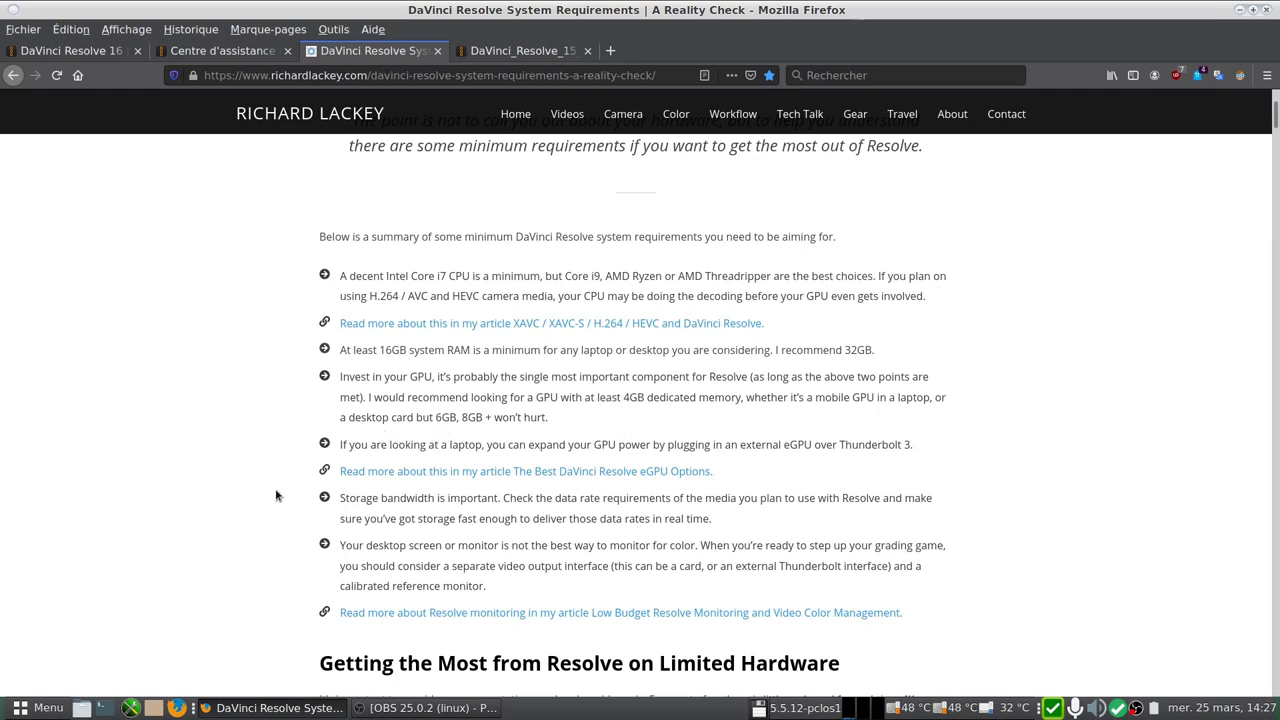
scroll(276, 500, "down", 2)
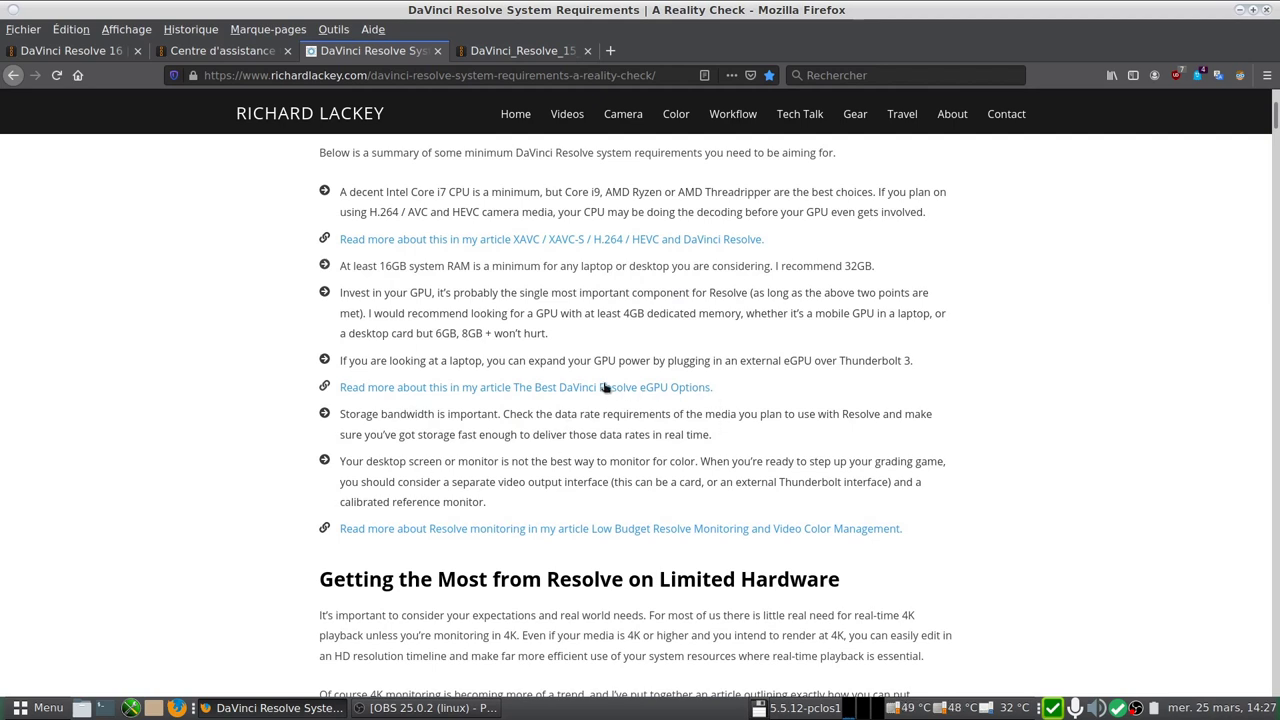
Highlight then clear the eGPU sentence and read on to the GPU Memory section
left_click_drag(592, 360, 819, 364)
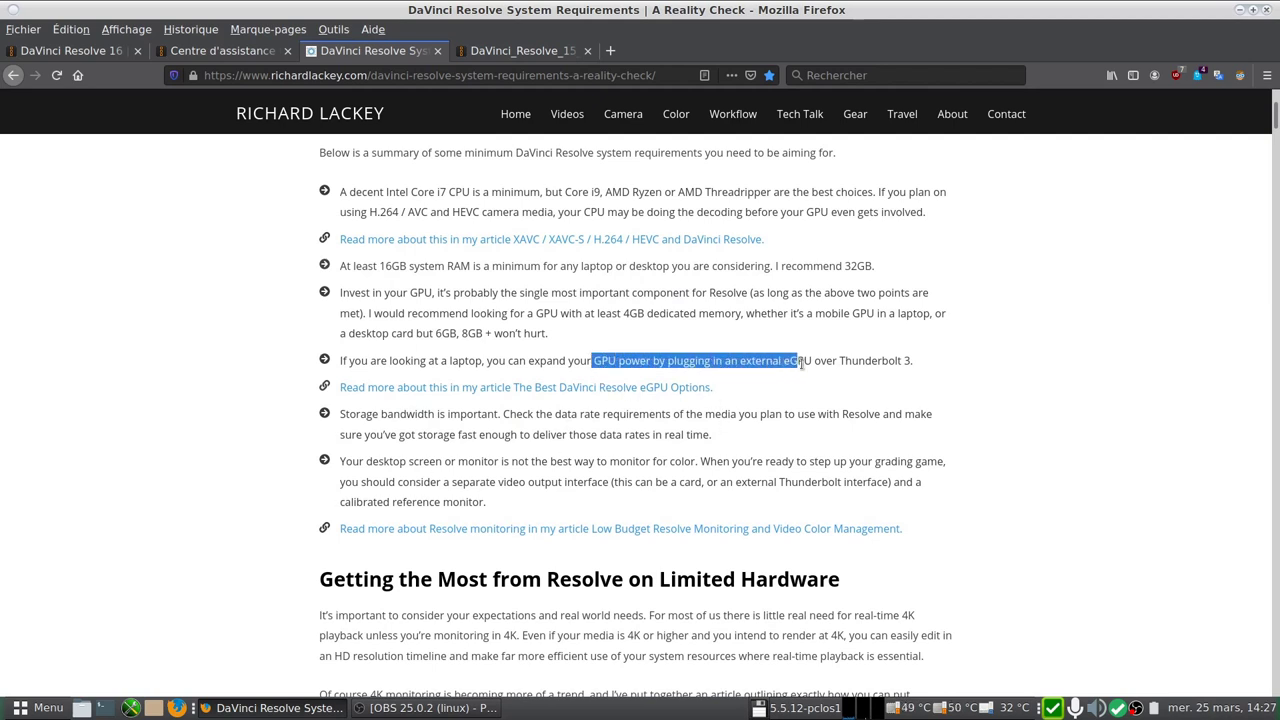
left_click(997, 387)
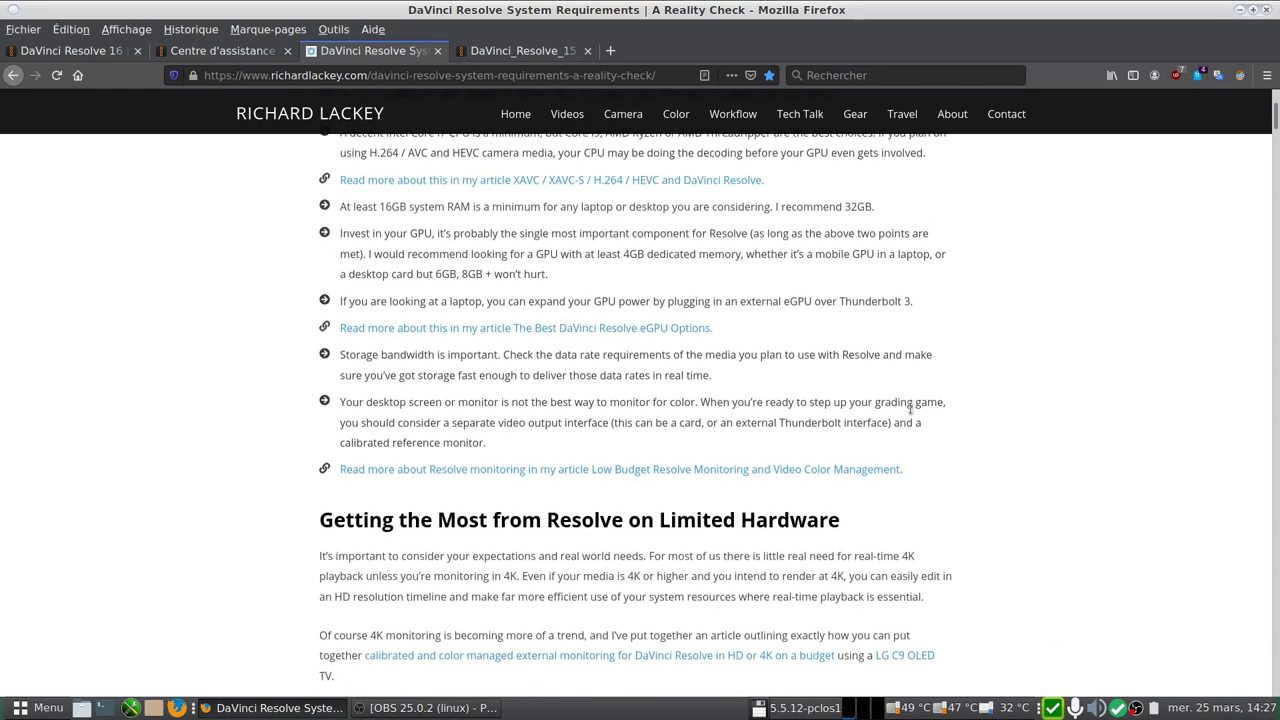
scroll(912, 412, "down", 2)
scroll(910, 412, "down", 5)
scroll(910, 412, "down", 7)
scroll(910, 410, "down", 5)
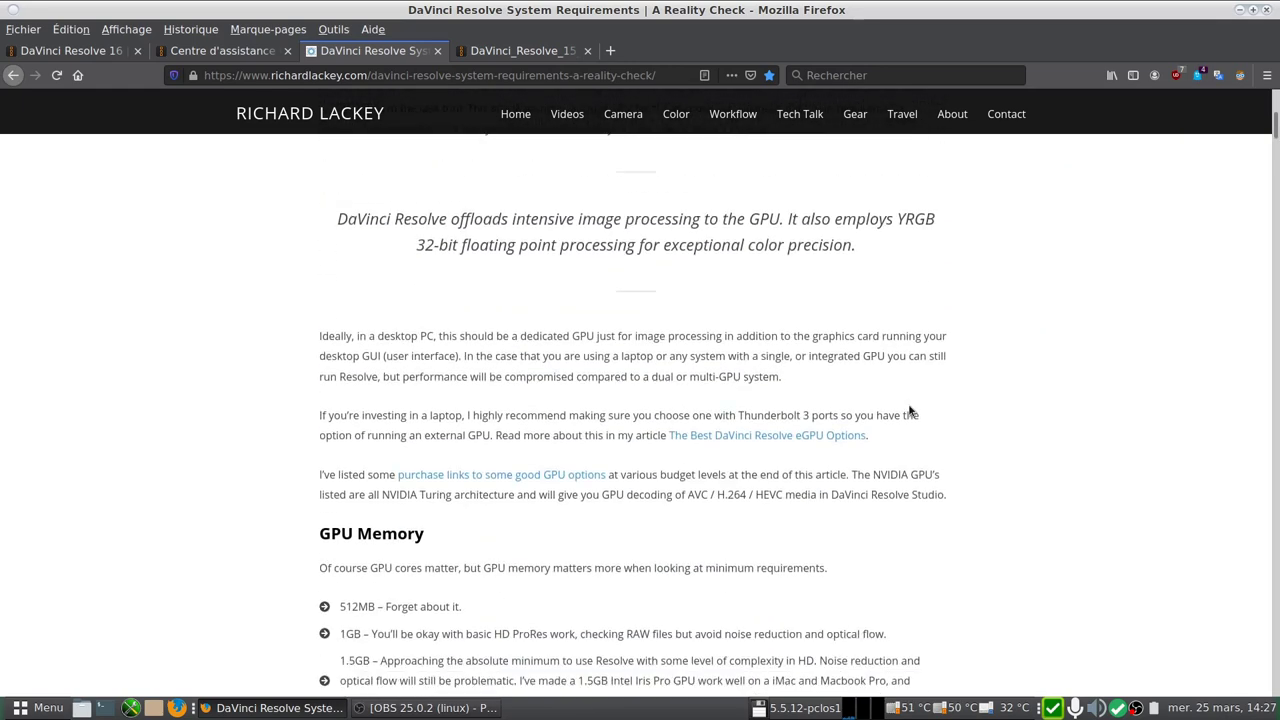
scroll(910, 408, "up", 5)
scroll(910, 407, "down", 1)
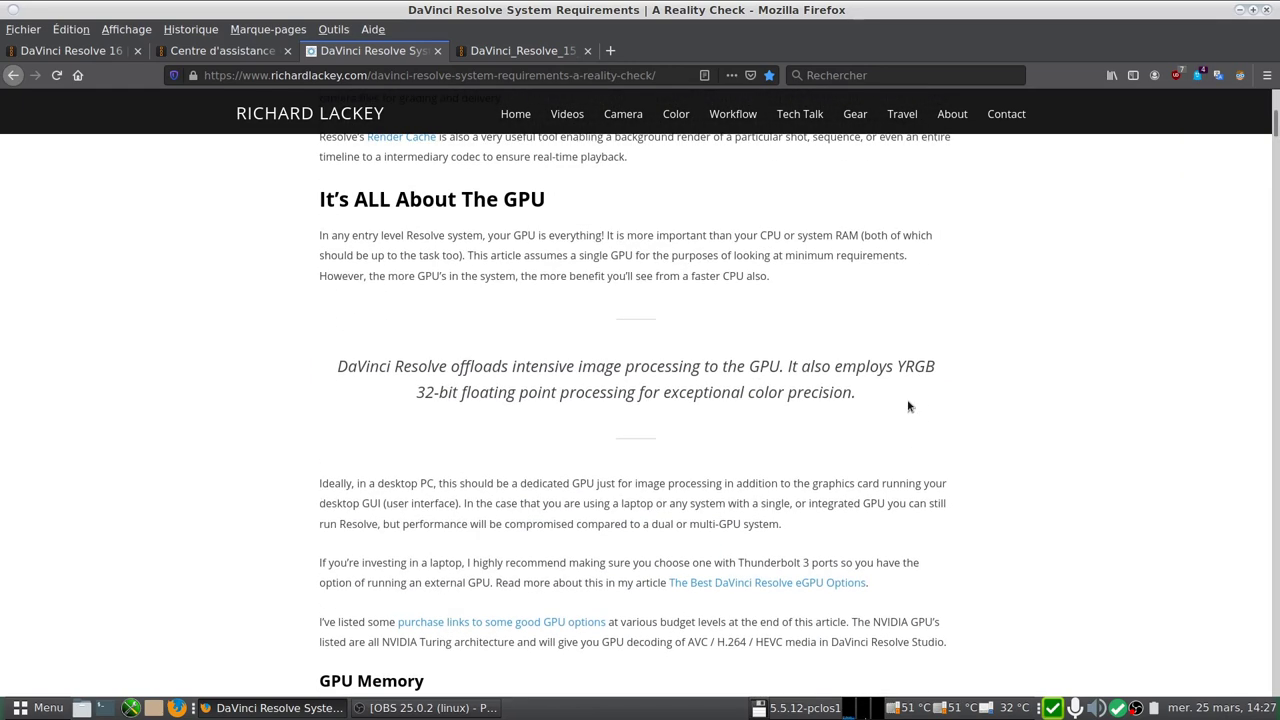
scroll(910, 407, "down", 4)
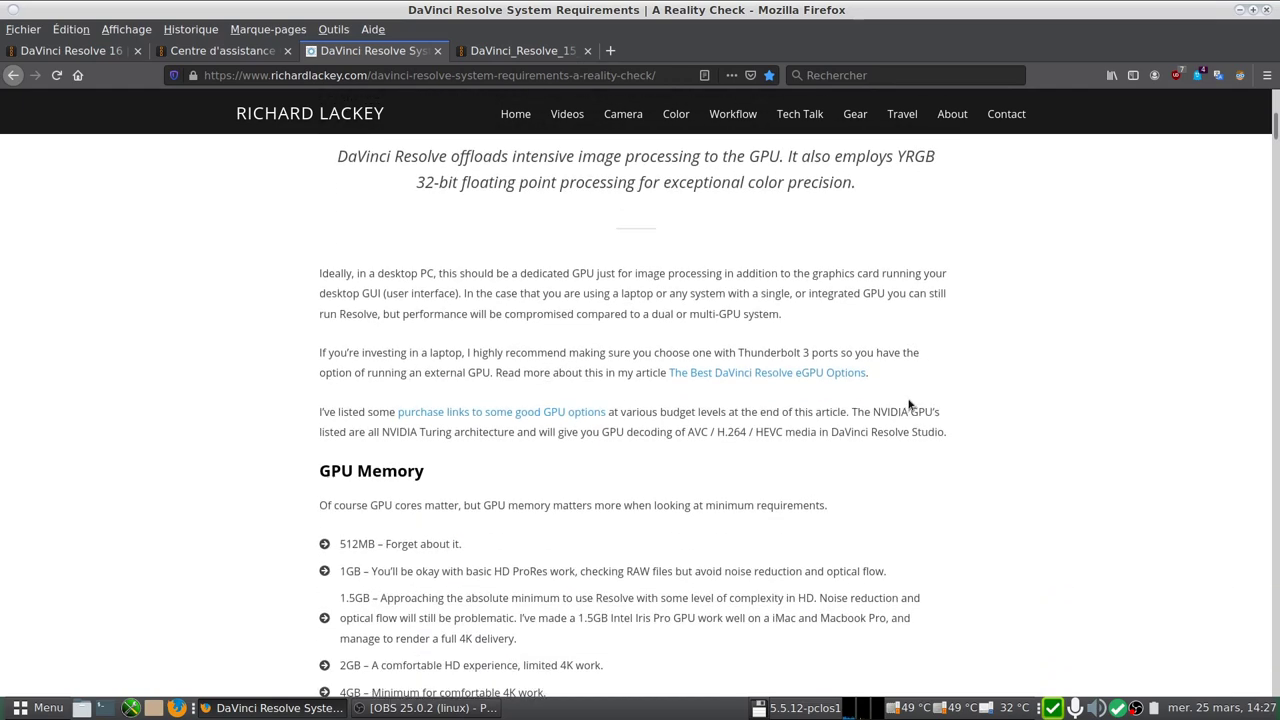
scroll(910, 405, "down", 2)
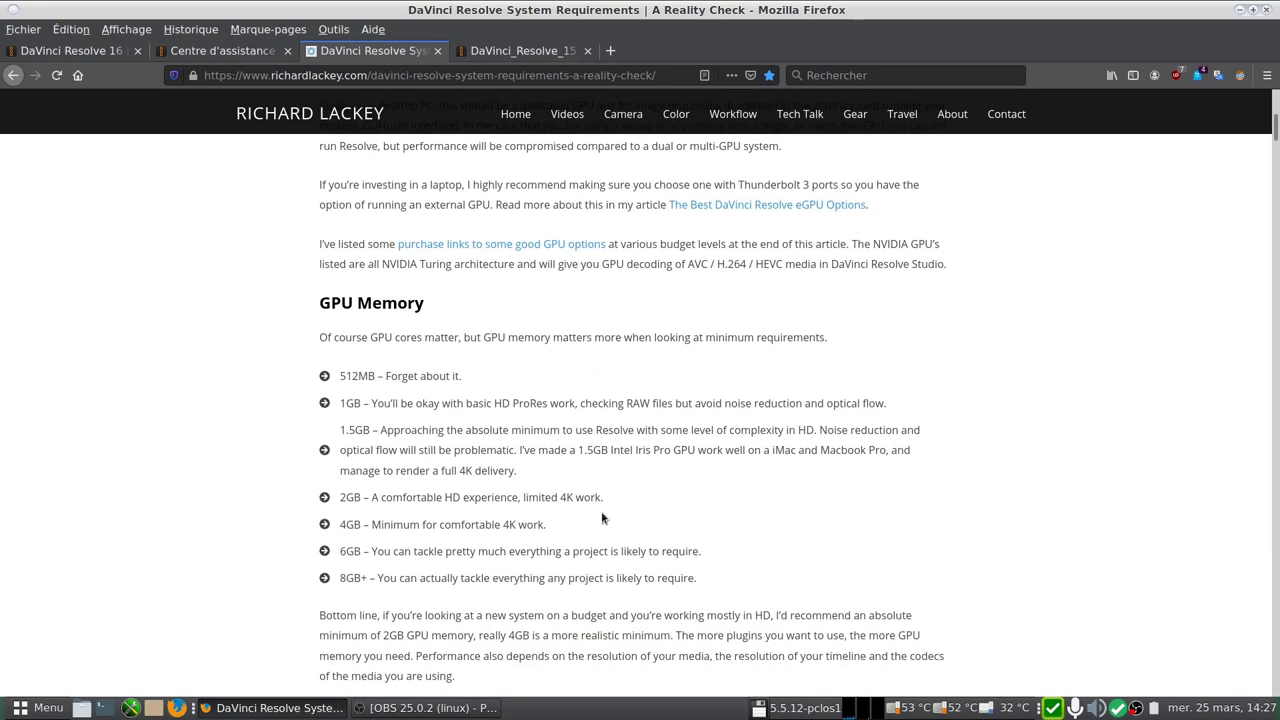
Mark the 4GB minimum-for-4K line, then read through Storage Speed and back to the GPU section
left_click_drag(340, 497, 601, 497)
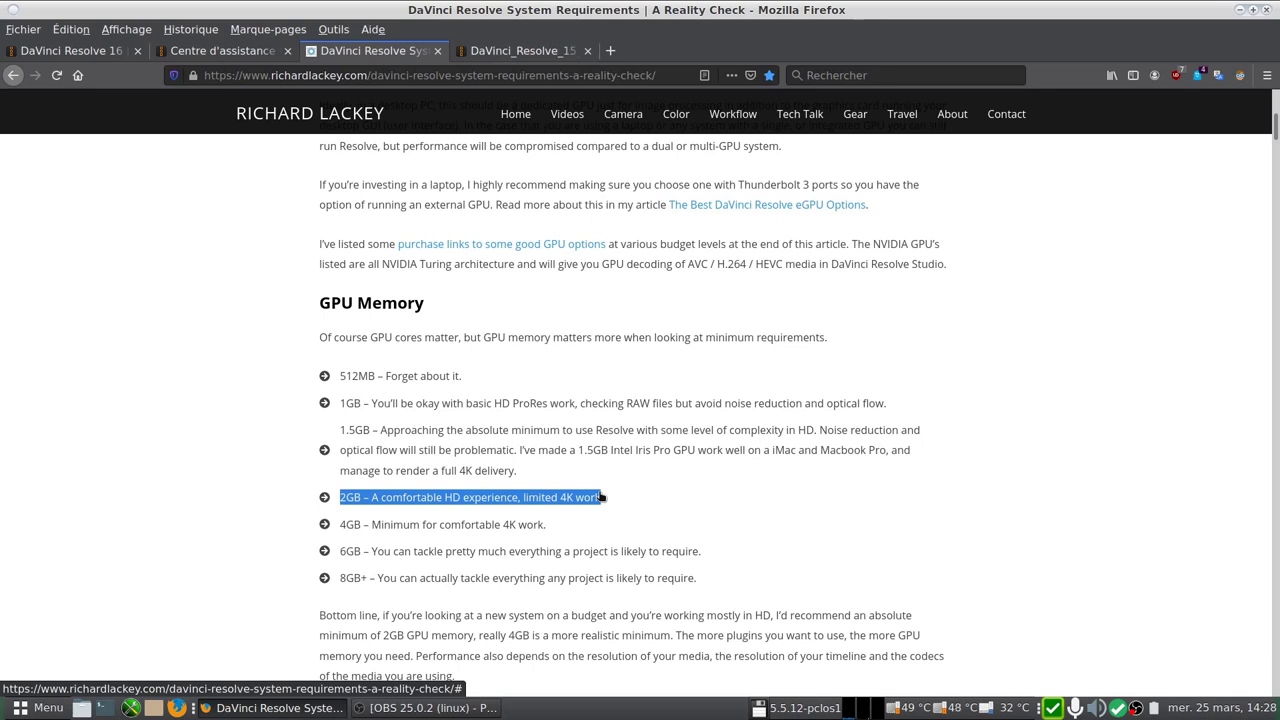
left_click(548, 524)
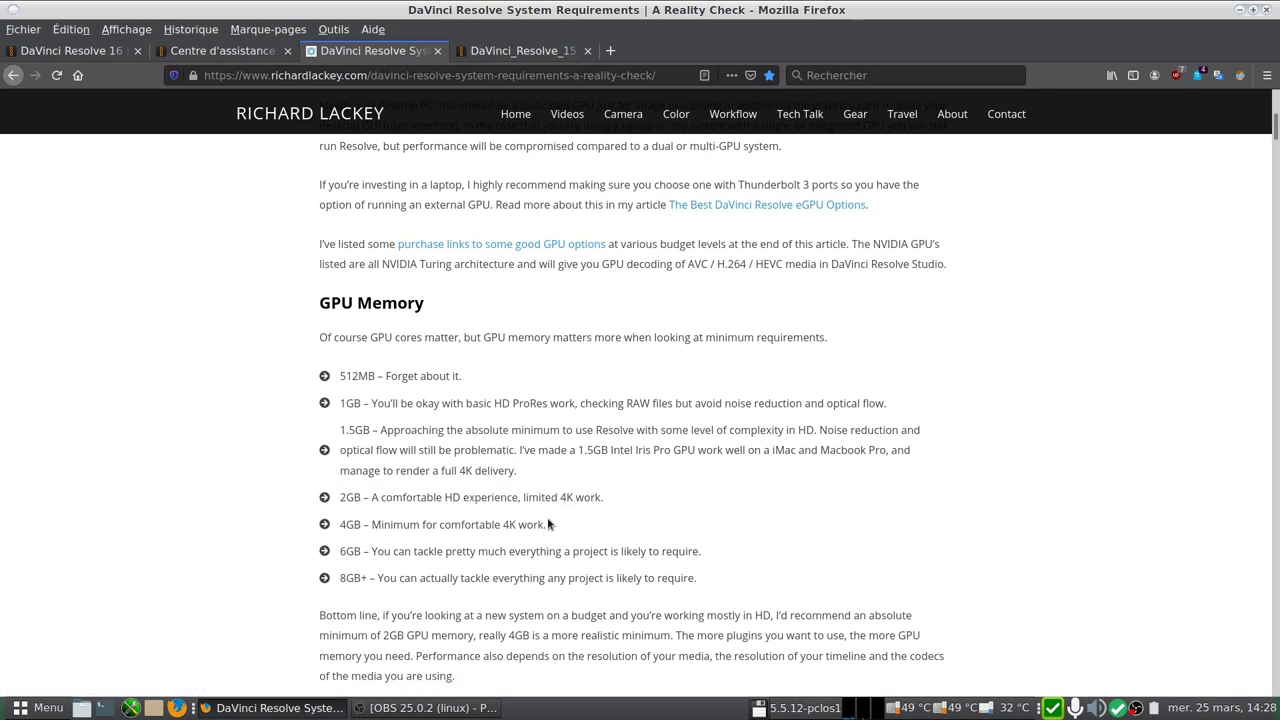
triple_click(548, 524)
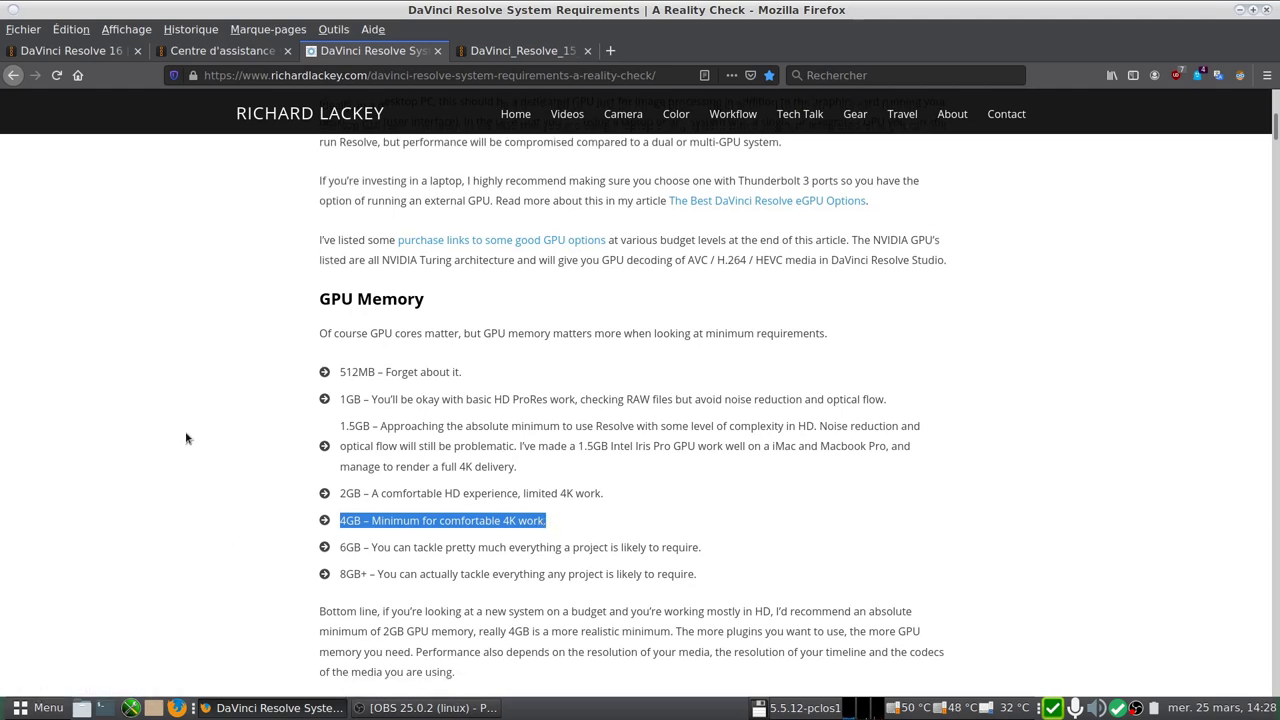
scroll(186, 437, "down", 3)
scroll(186, 437, "down", 3)
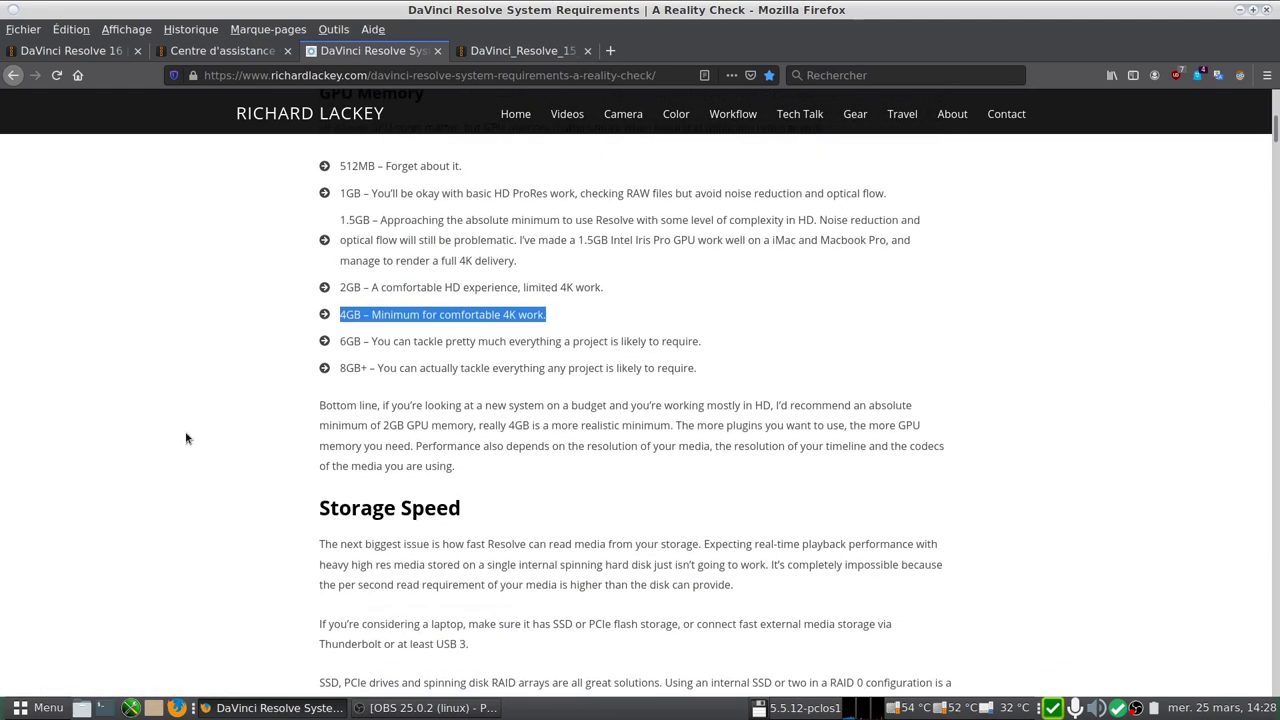
scroll(186, 437, "down", 2)
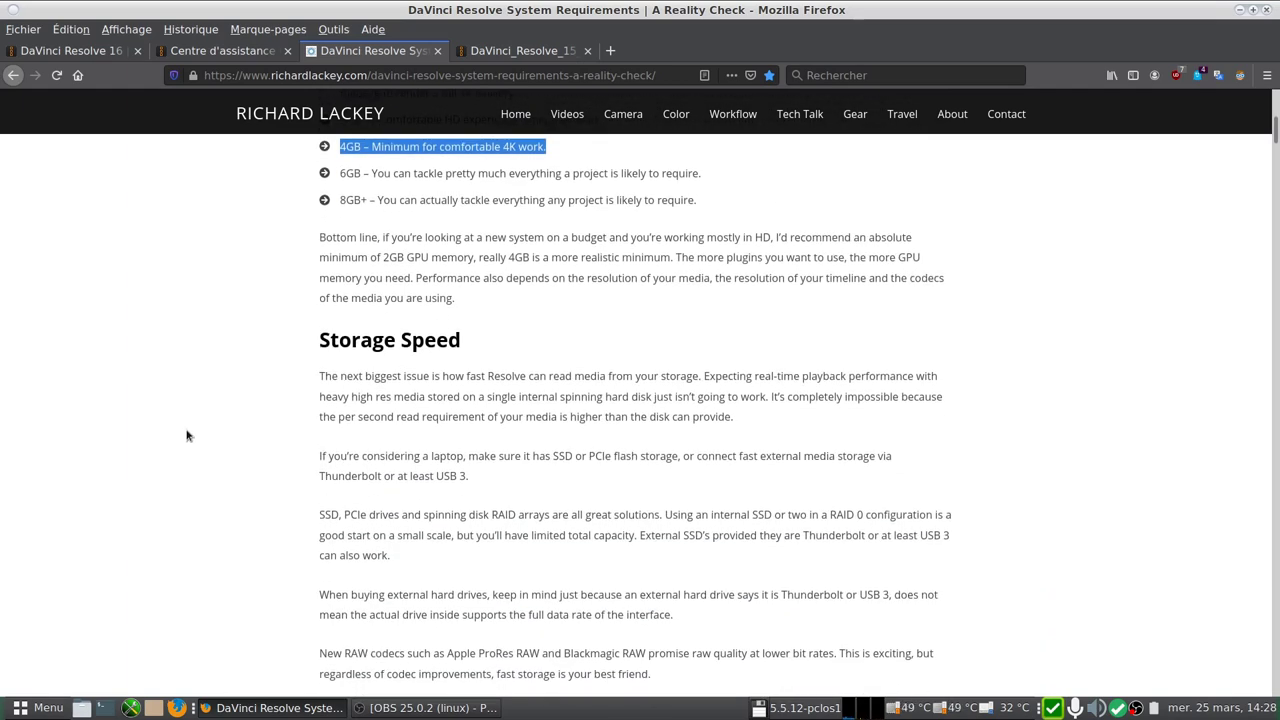
scroll(186, 435, "down", 1)
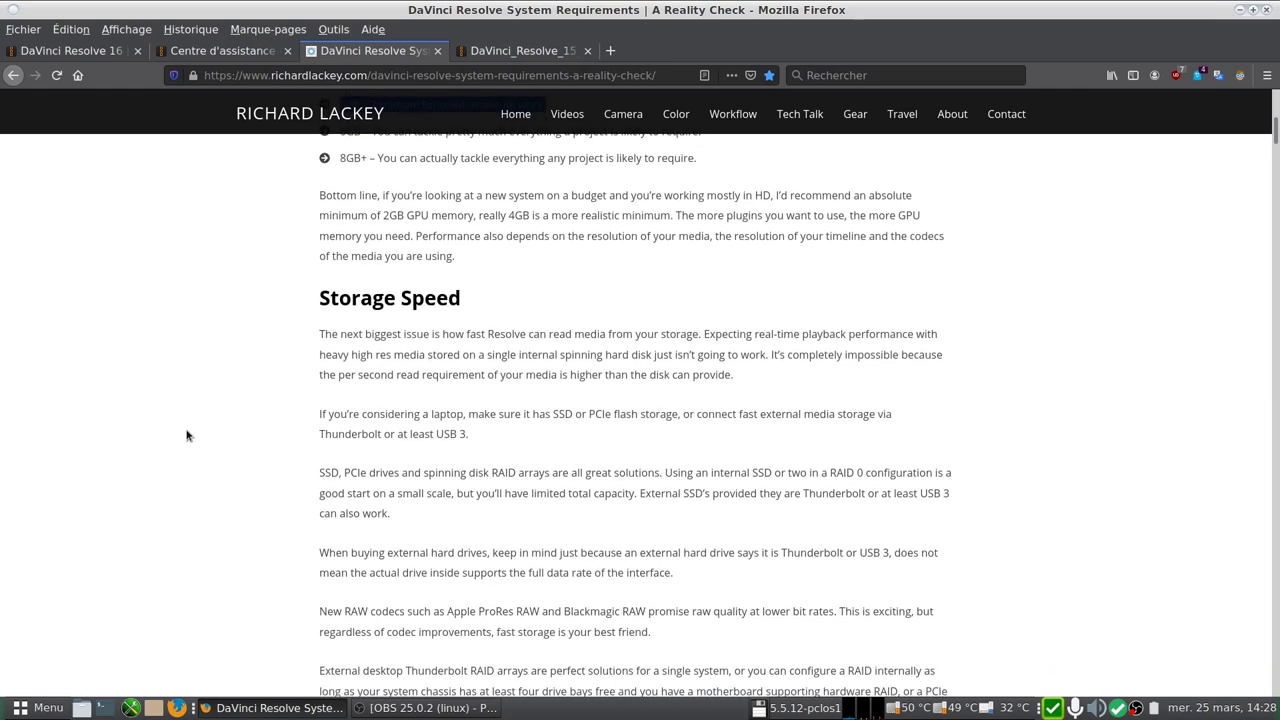
scroll(186, 435, "down", 1)
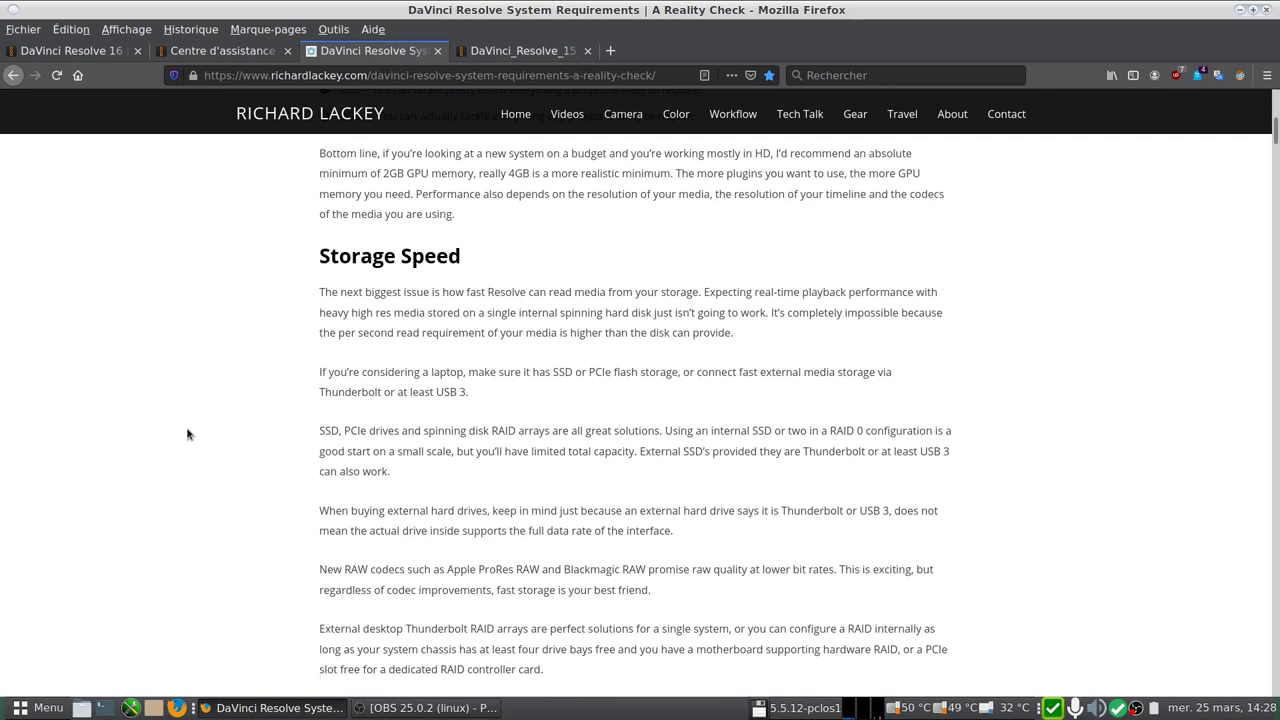
scroll(209, 423, "up", 6)
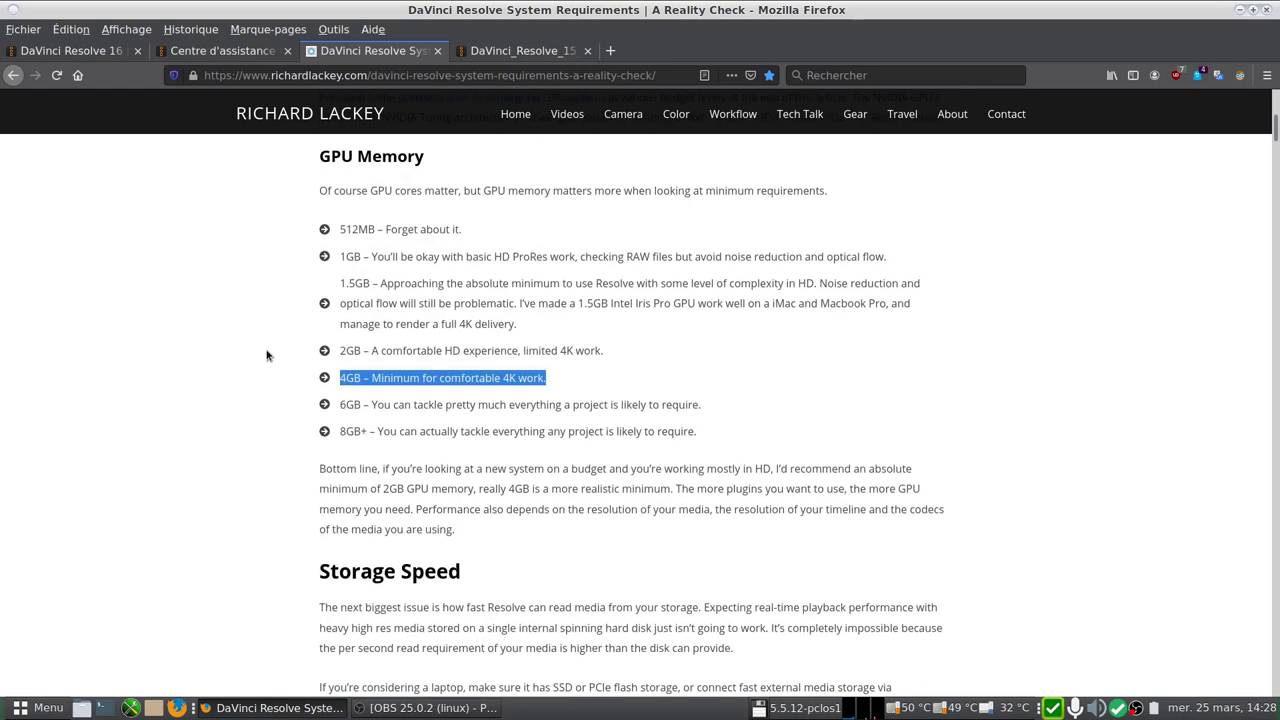
scroll(267, 355, "up", 7)
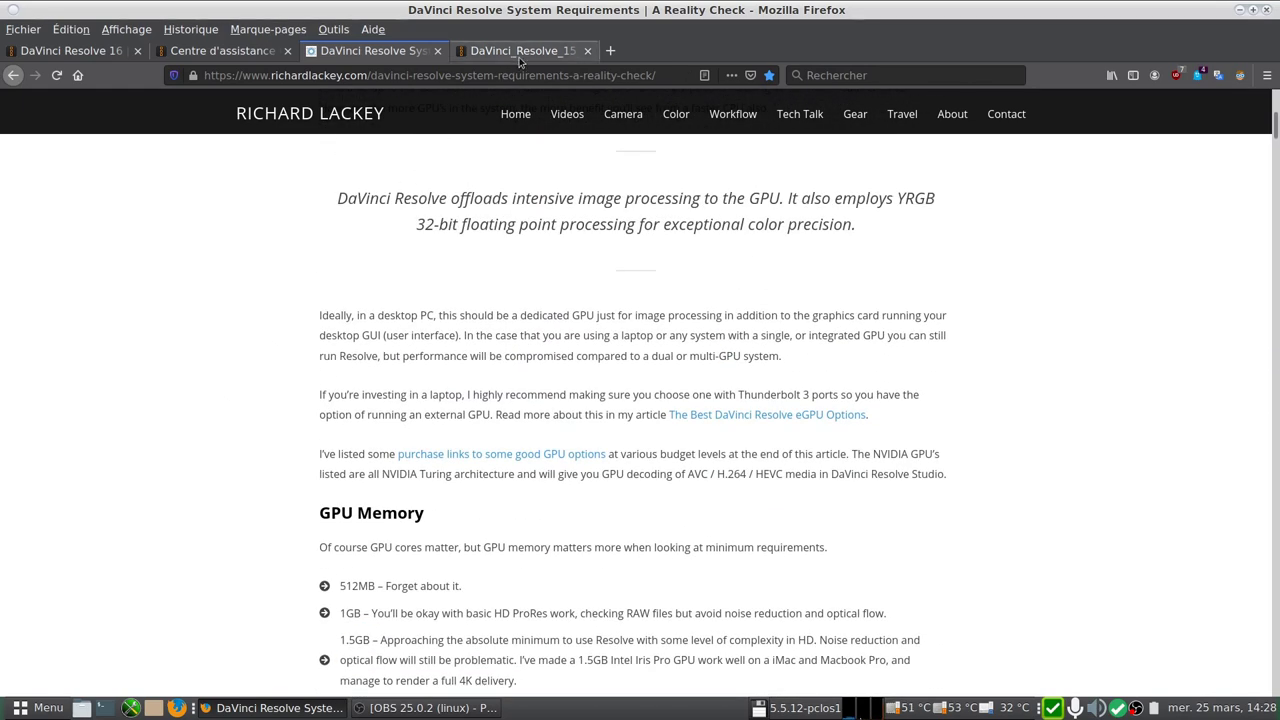
Review the Supported Audio Formats table in the DaVinci_Resolve_15 codec PDF, then minimize Firefox
left_click(521, 56)
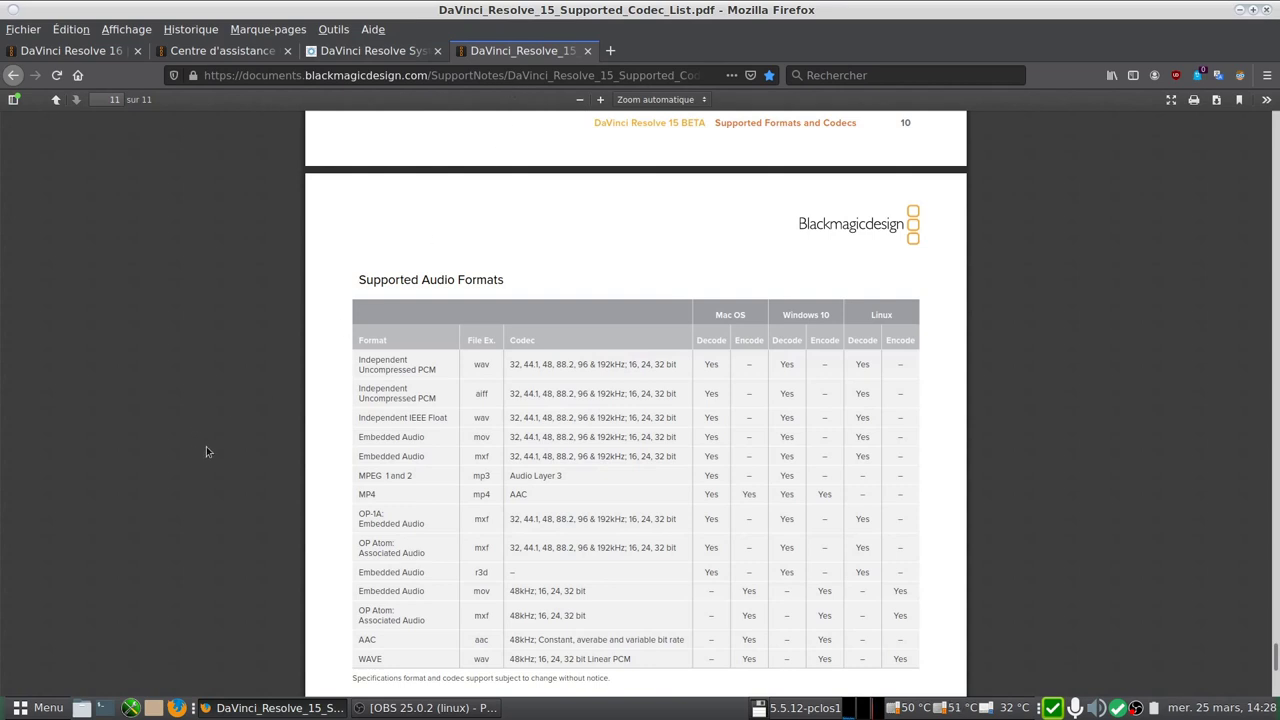
scroll(206, 445, "down", 1)
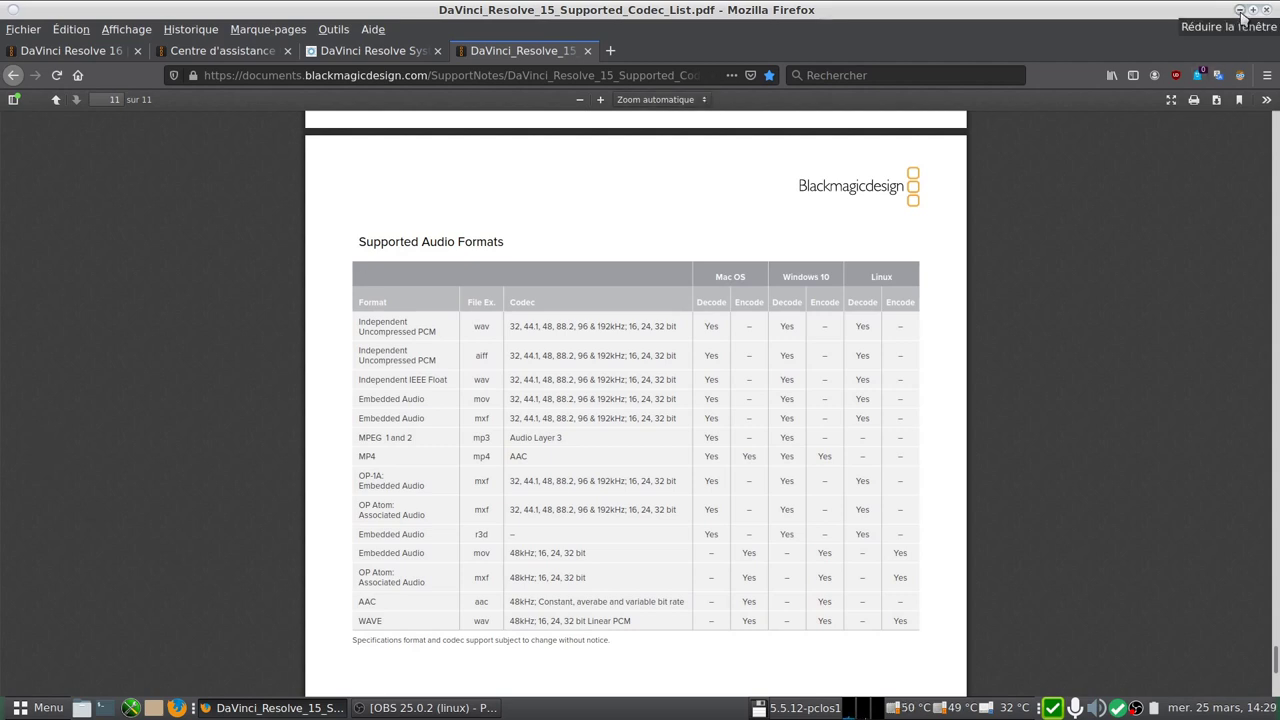
left_click(1240, 10)
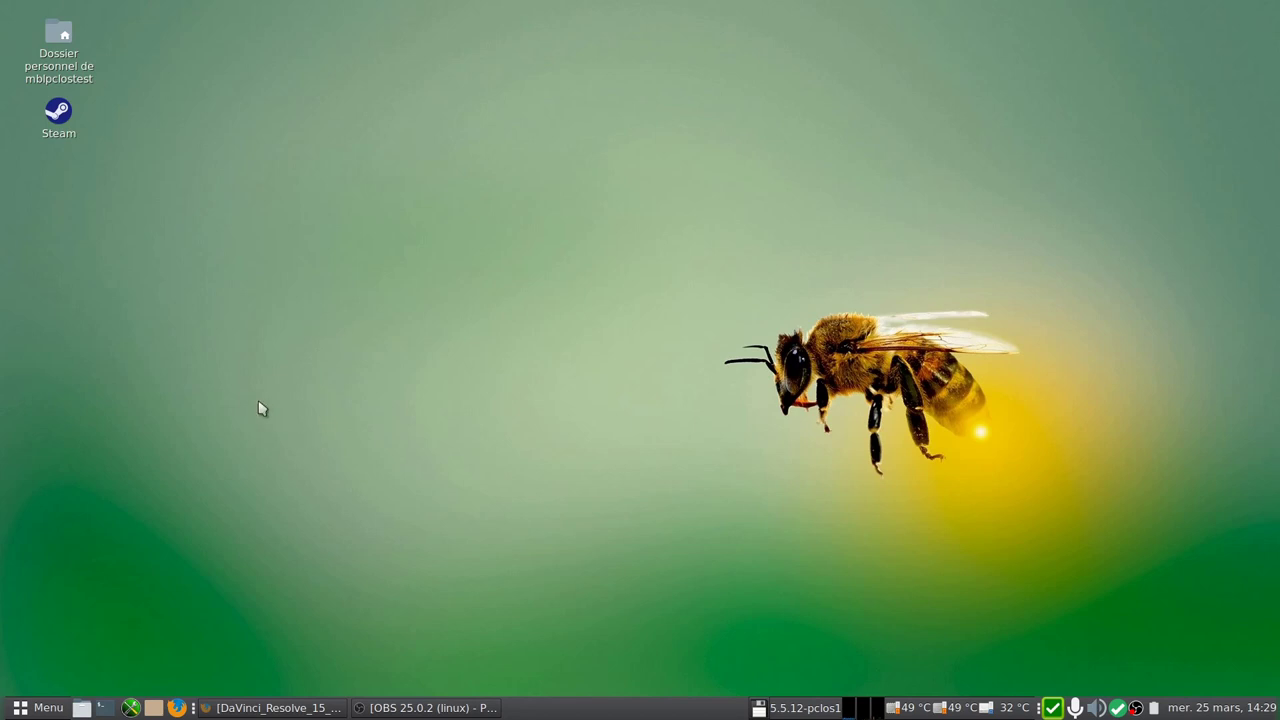
Open Téléchargements and select, then clear, the 15.3.1, 16.0 and 16.2 Linux zip archives
left_click(81, 707)
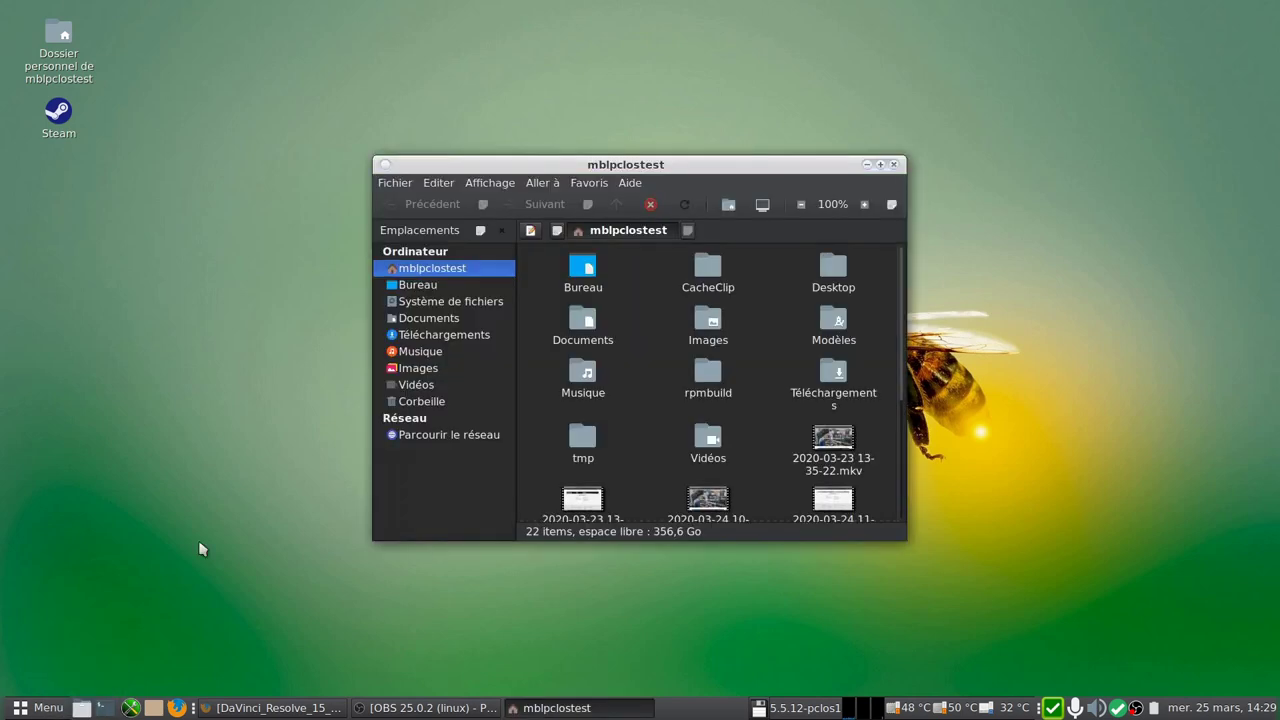
left_click(442, 335)
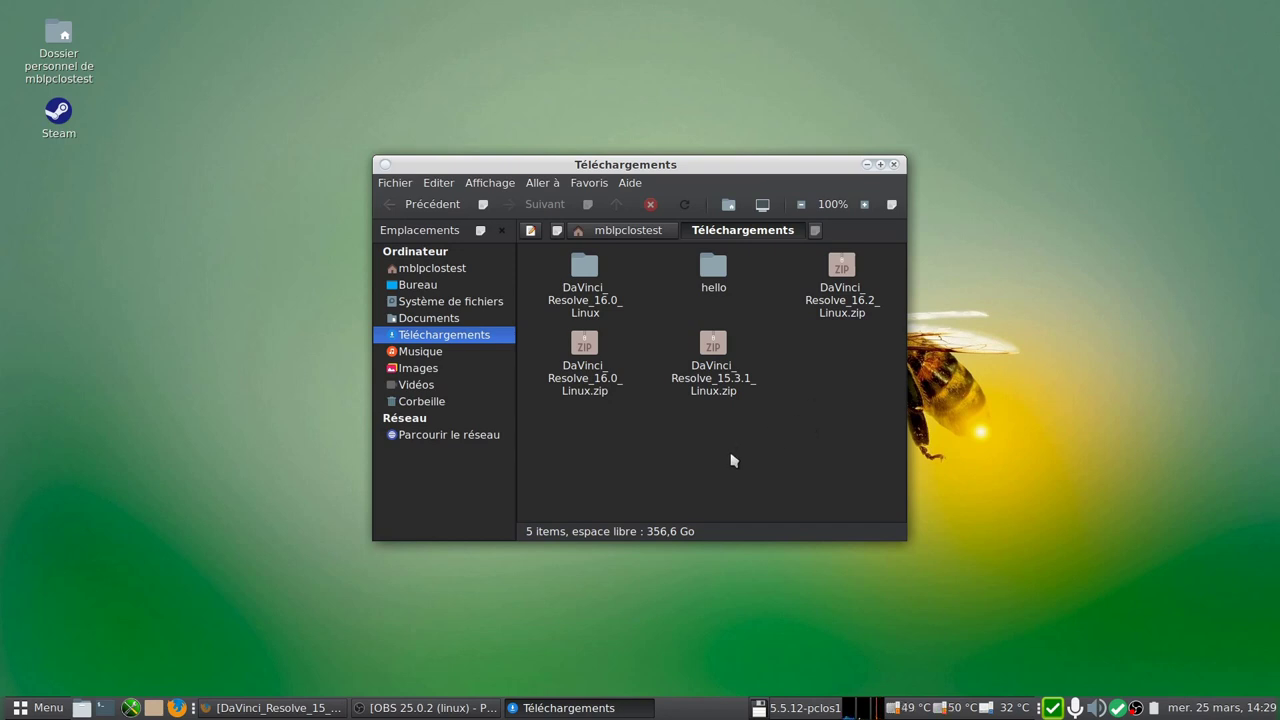
left_click_drag(730, 460, 712, 345)
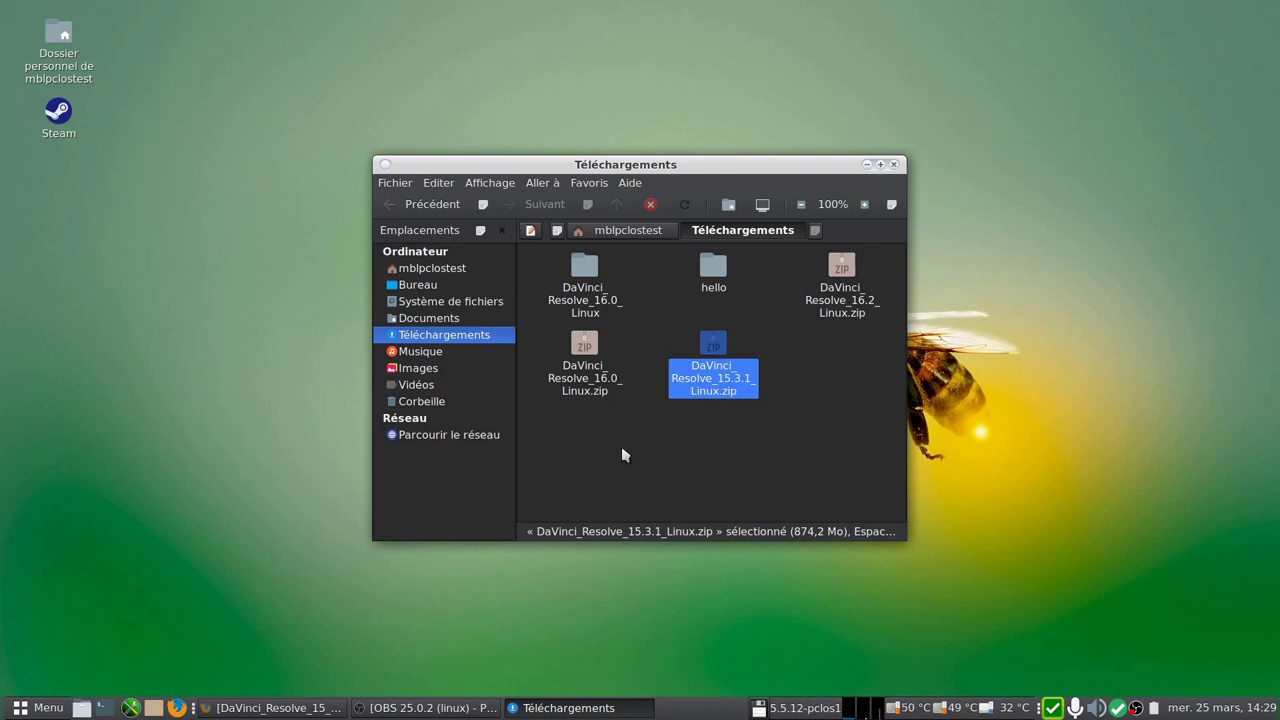
left_click_drag(607, 469, 589, 354)
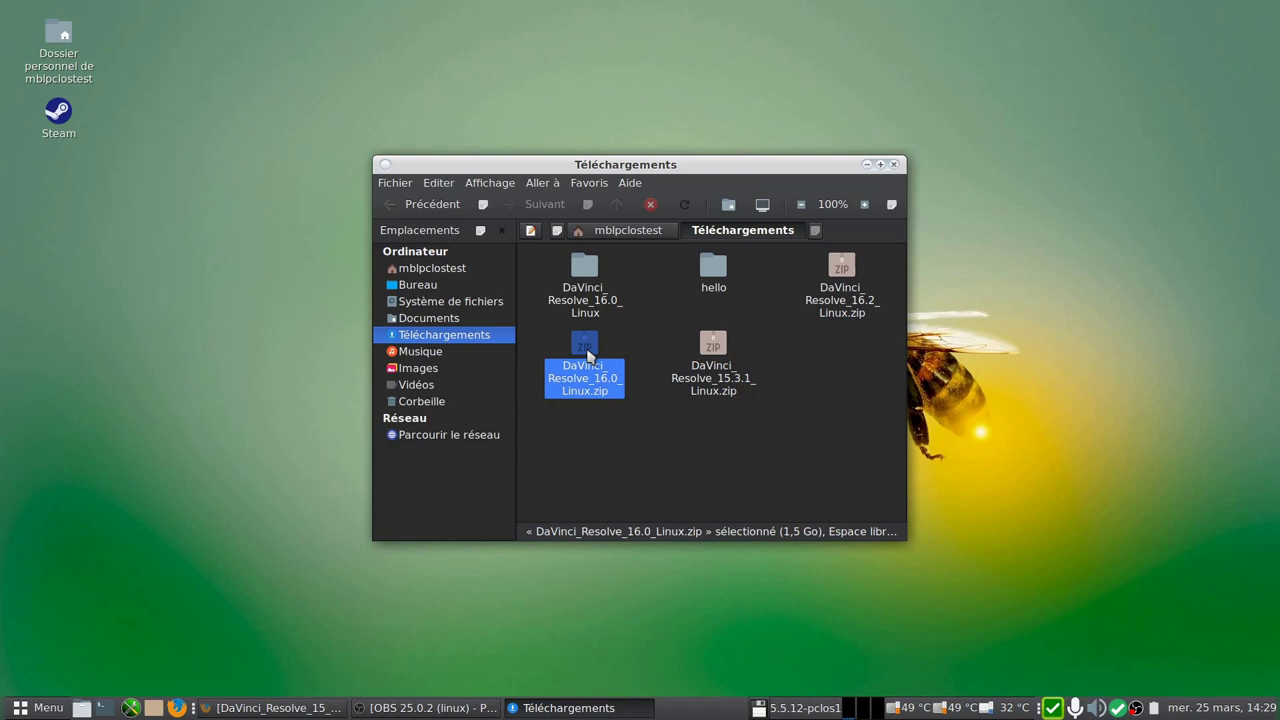
left_click(662, 456)
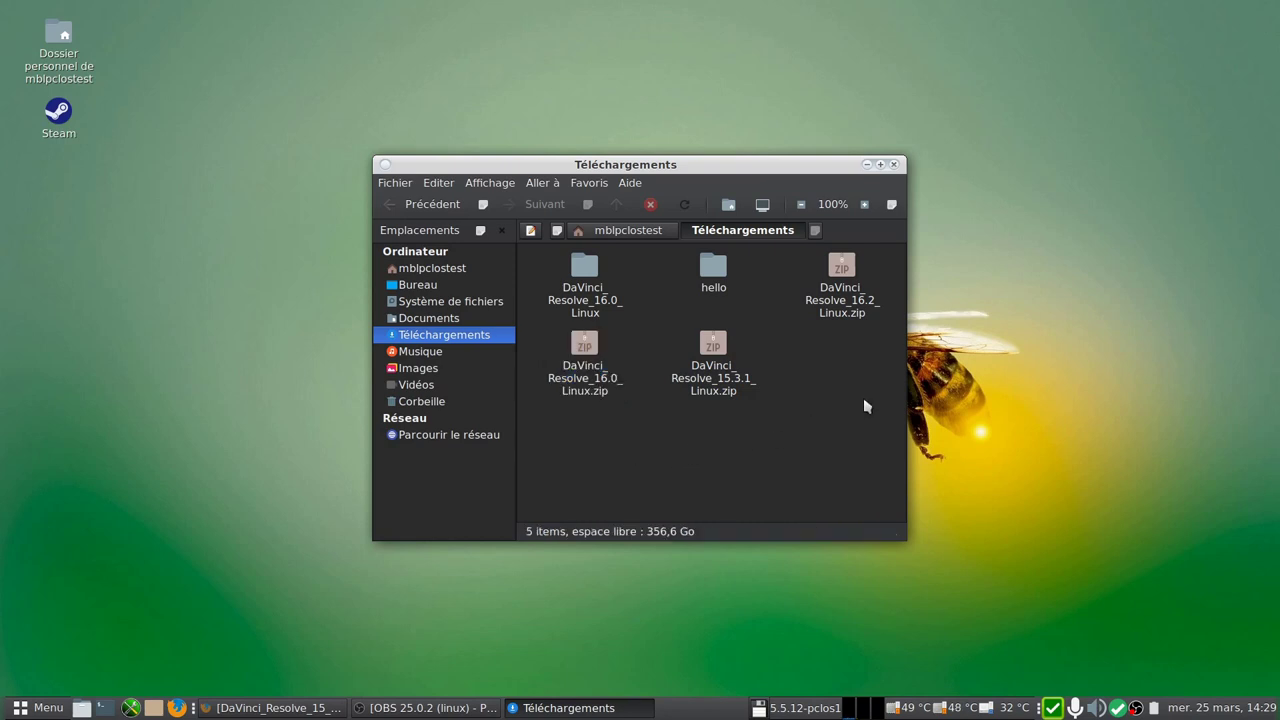
left_click_drag(856, 400, 849, 288)
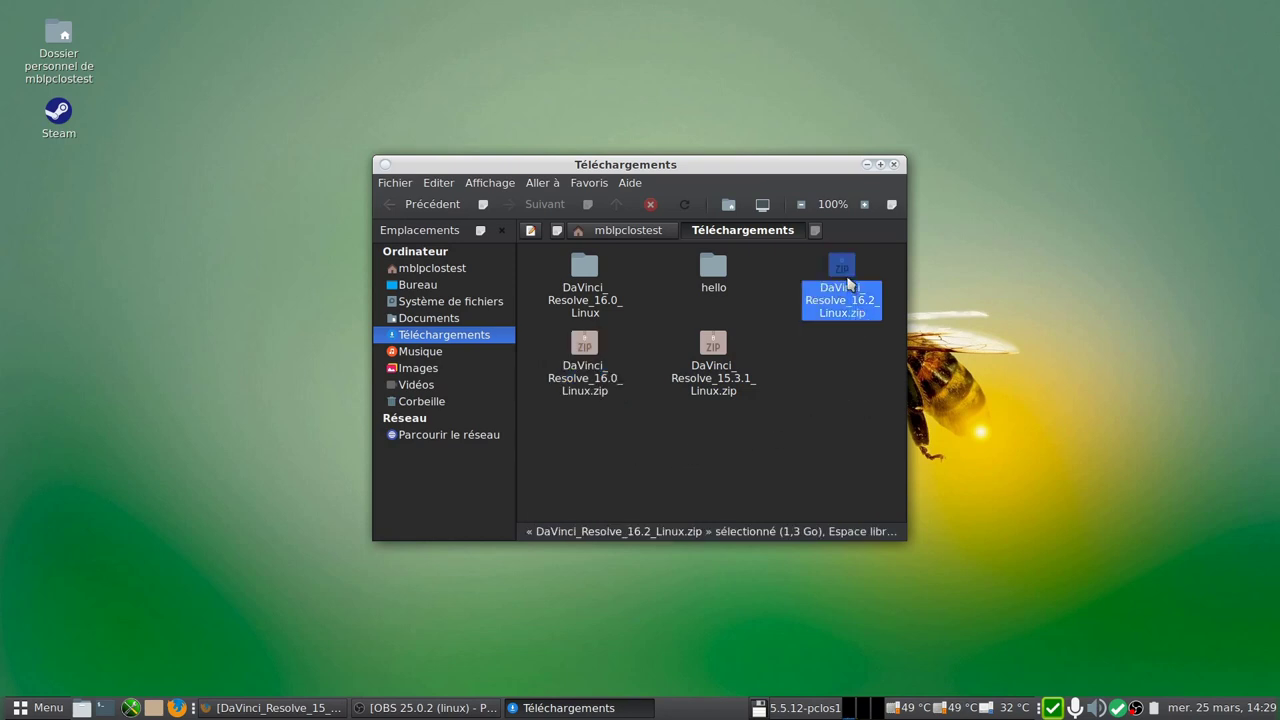
left_click(745, 473)
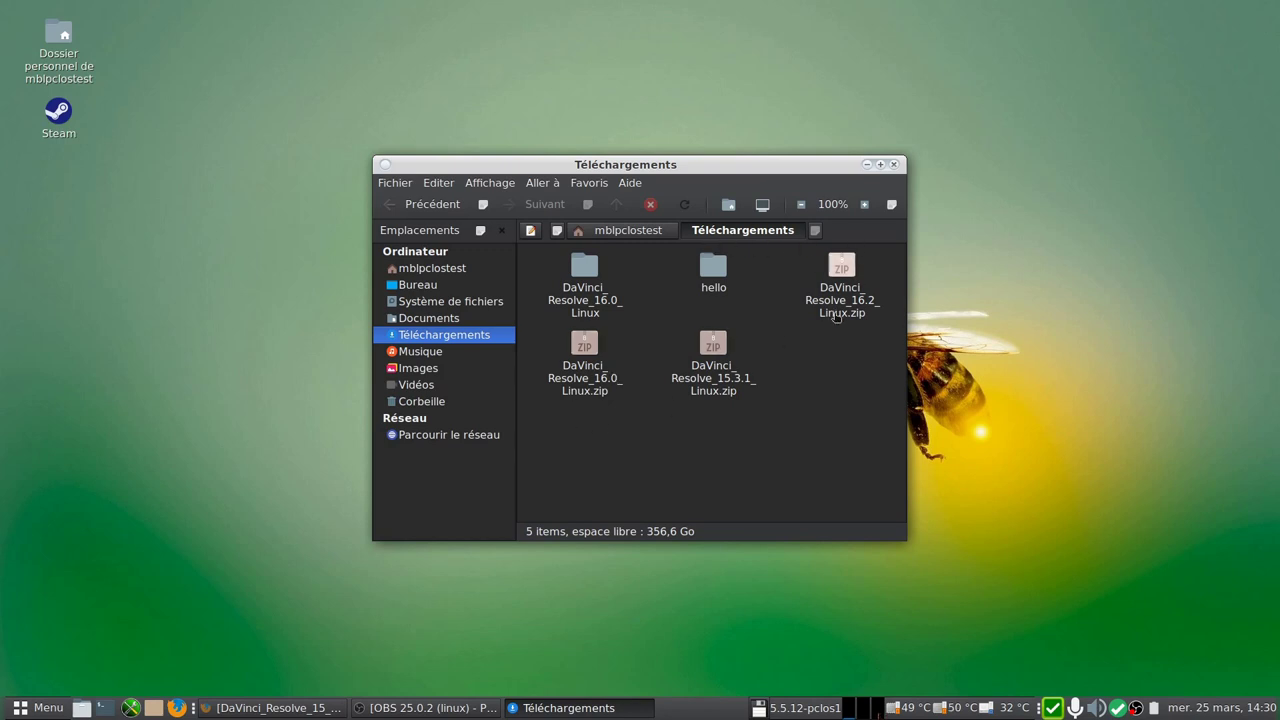
Open the DaVinci_Resolve_16.0_Linux folder and bring up the instructions PDF's context menu
right_click(588, 348)
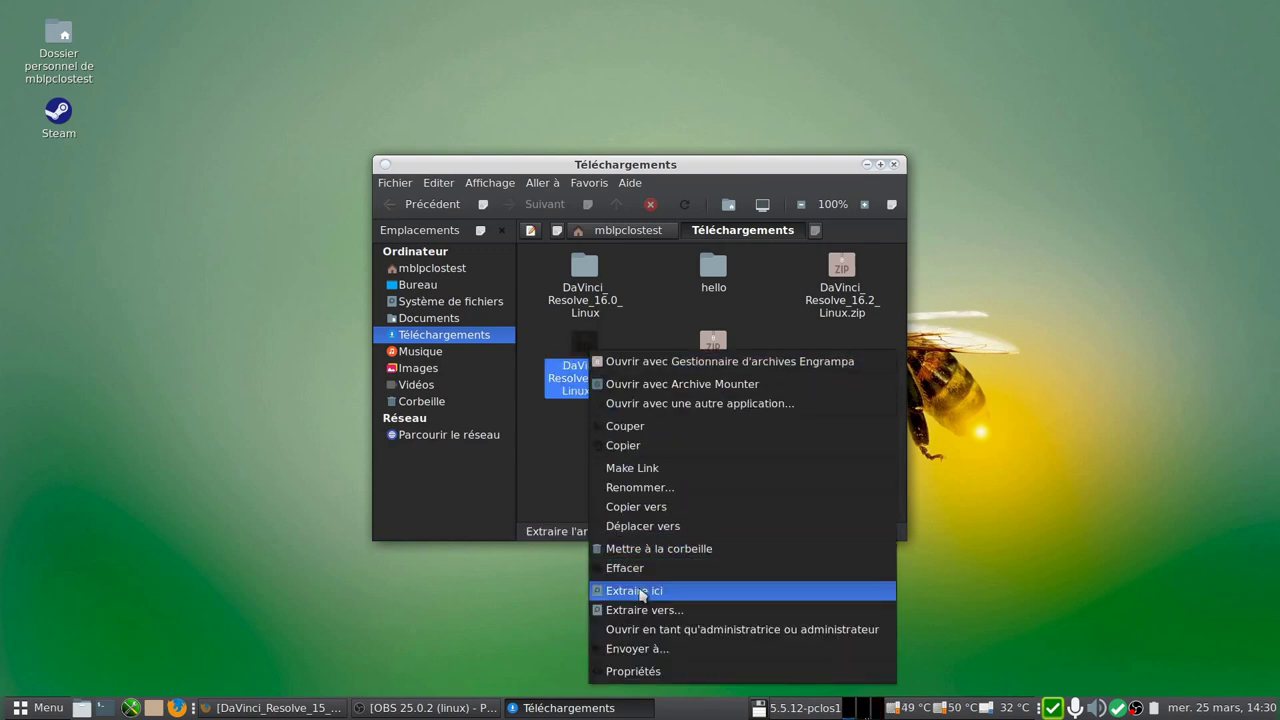
left_click(665, 305)
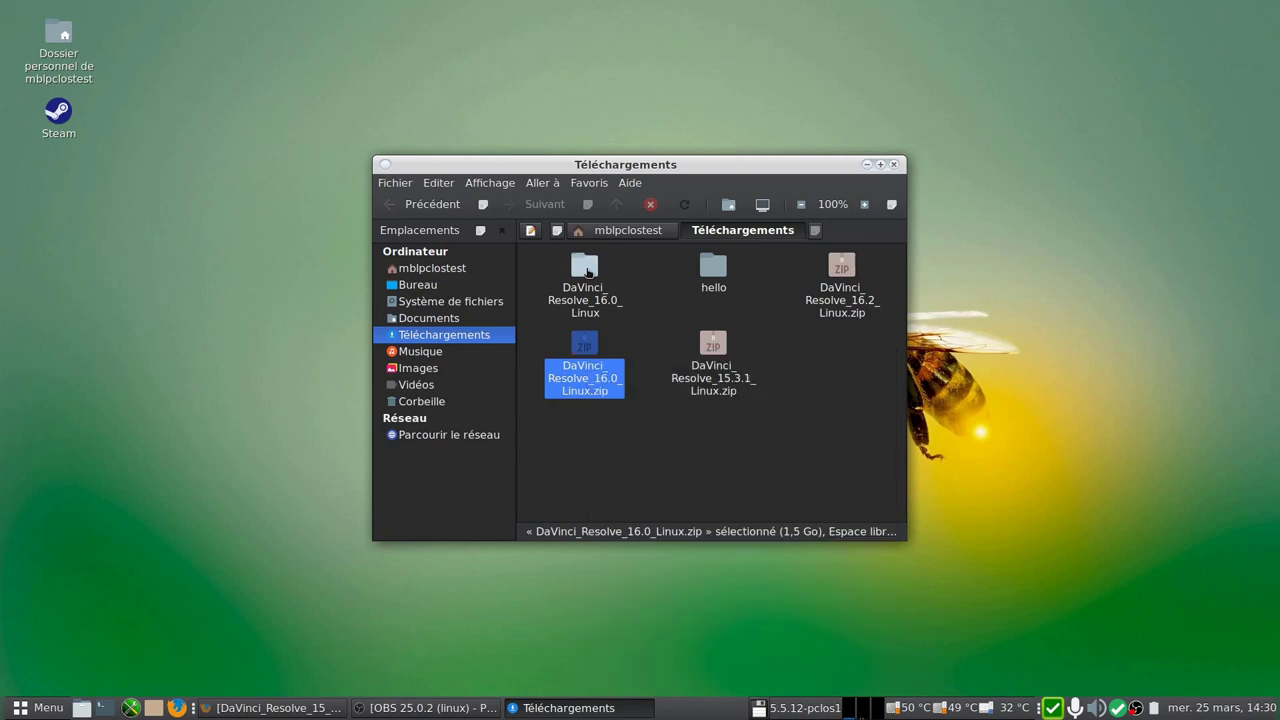
double_click(586, 268)
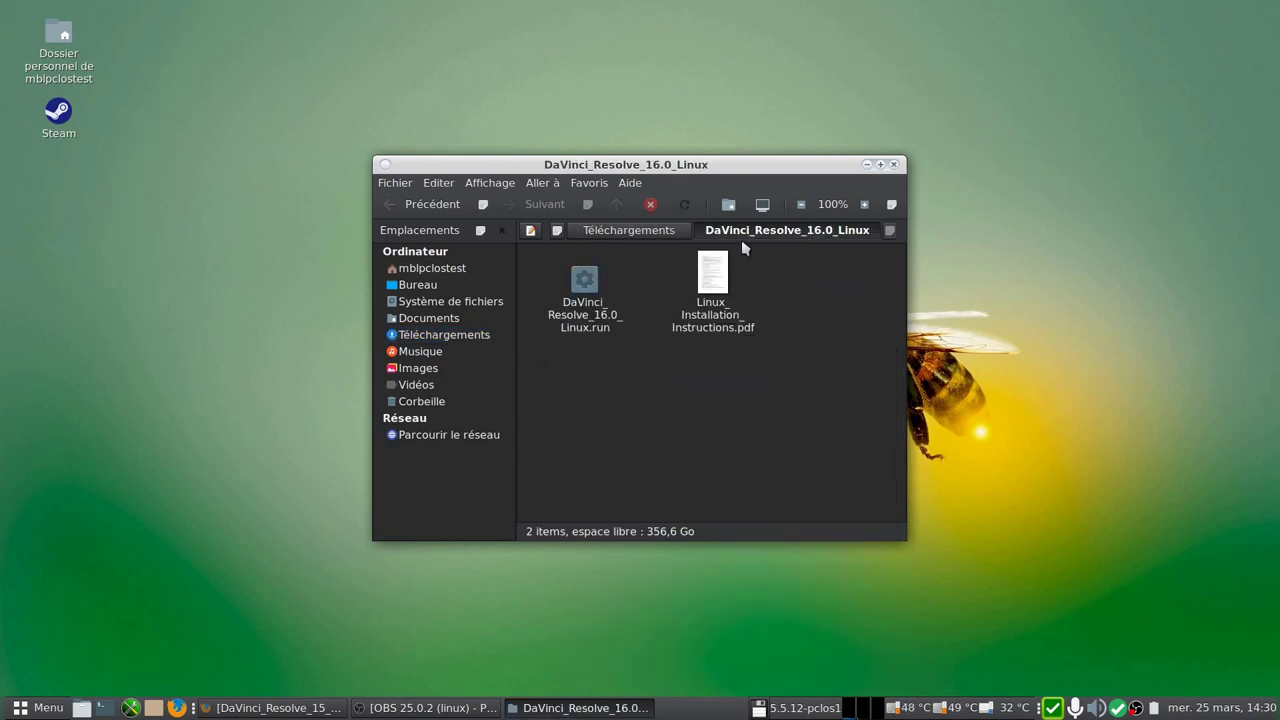
right_click(710, 282)
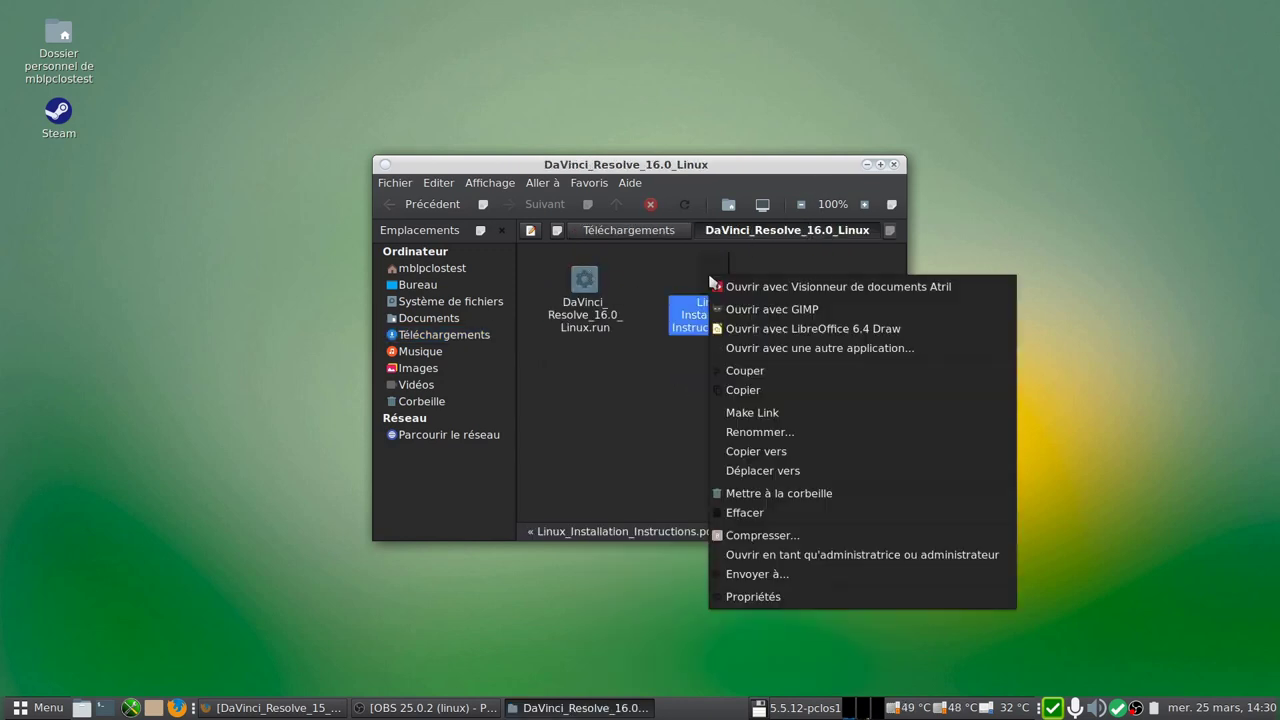
left_click(852, 290)
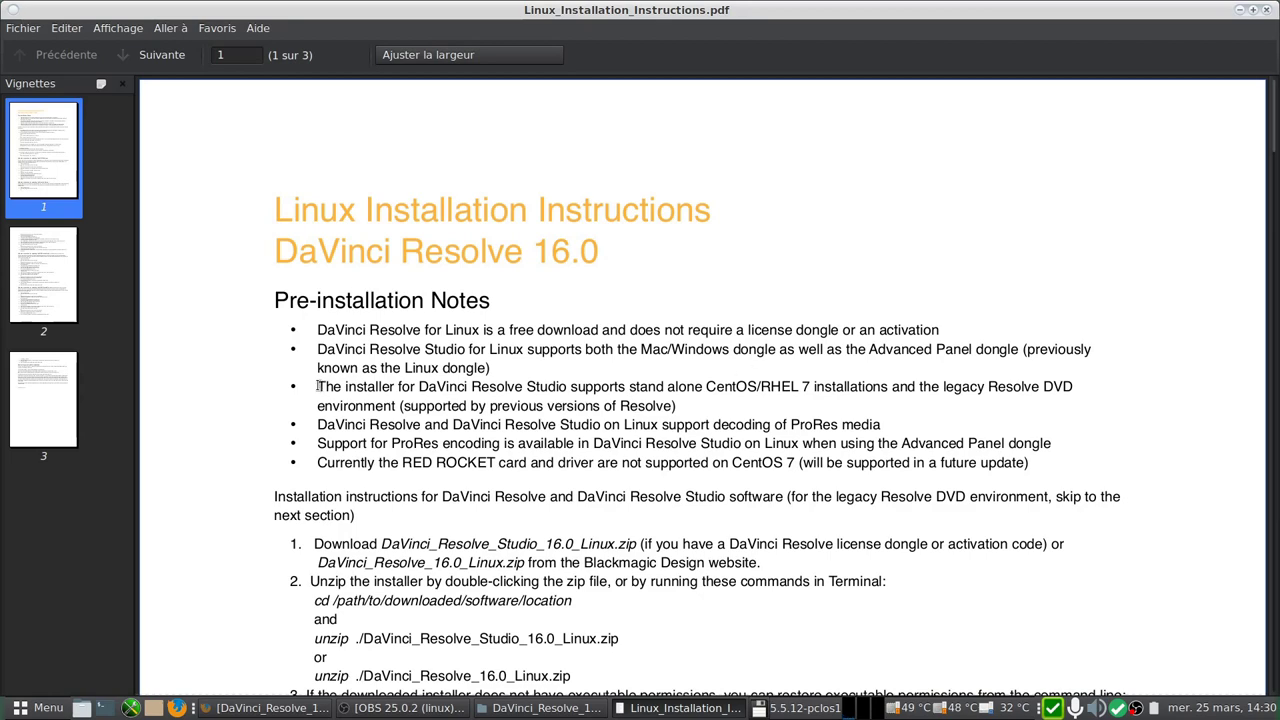
left_click_drag(318, 387, 1082, 402)
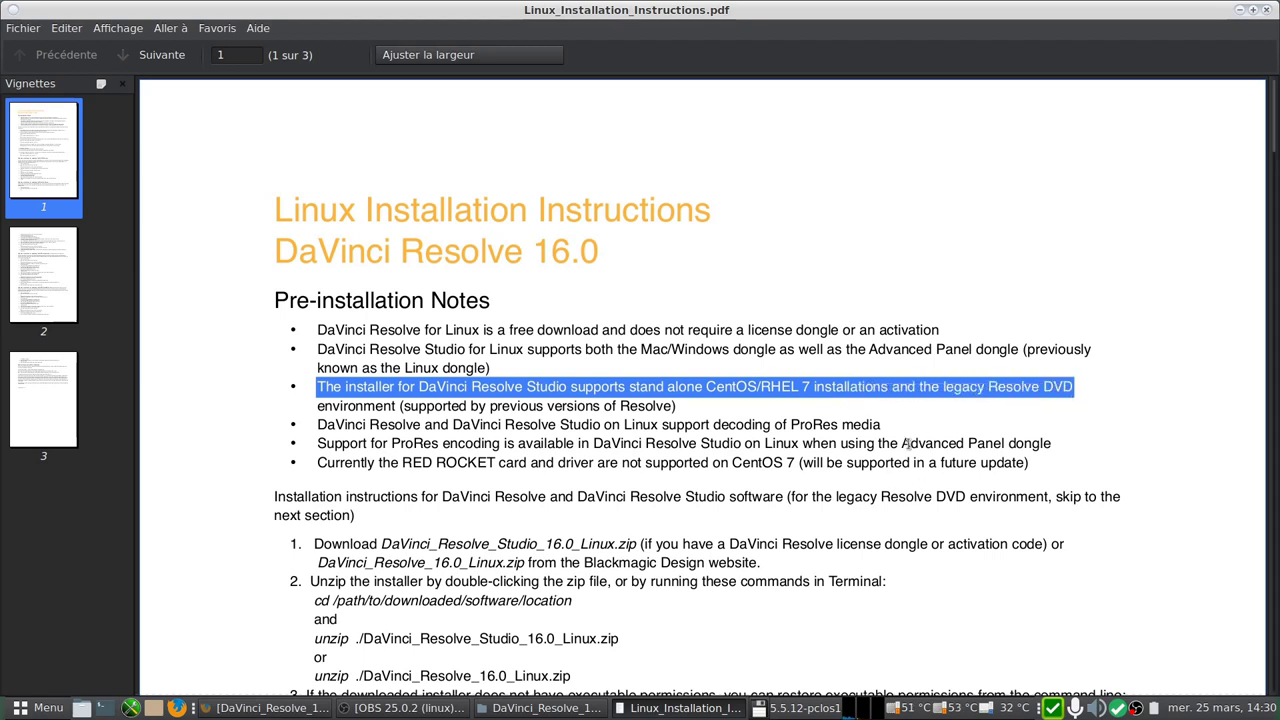
mouse_move(899, 443)
left_mouse_down()
mouse_move(877, 424)
mouse_move(740, 415)
mouse_move(603, 424)
left_mouse_up()
scroll(875, 475, "down", 3)
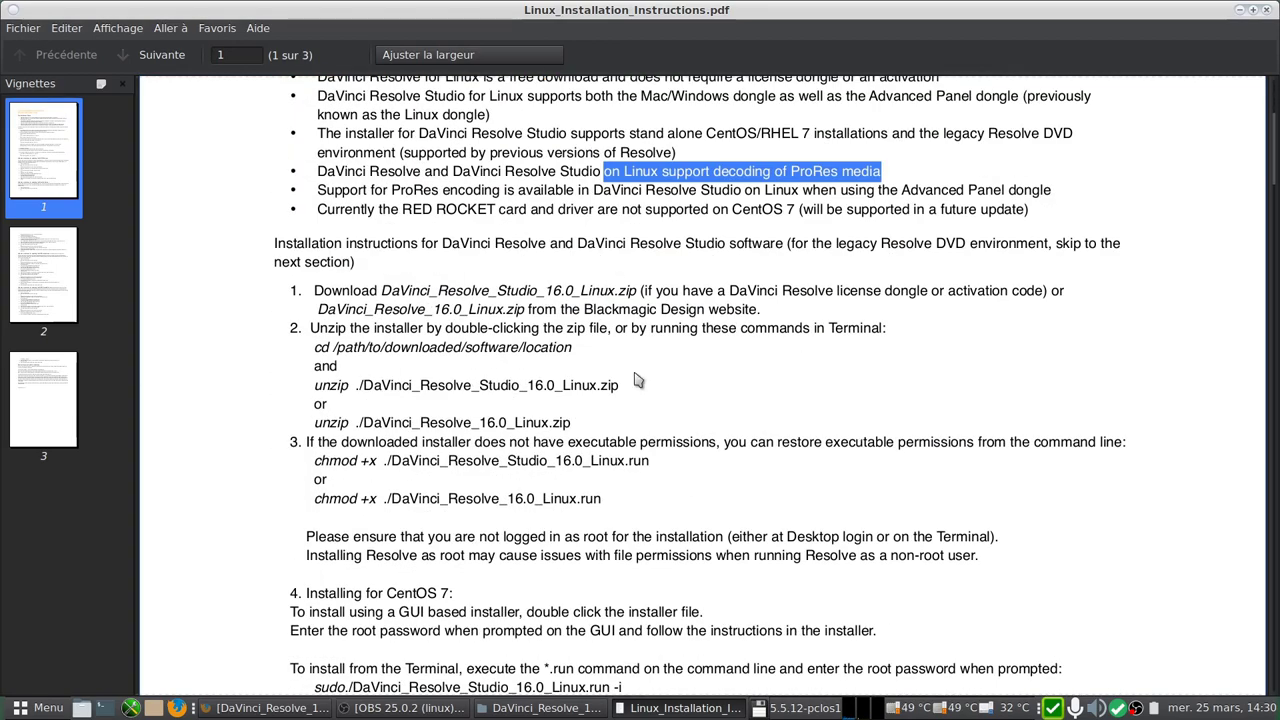
scroll(637, 385, "down", 3)
scroll(641, 399, "down", 2)
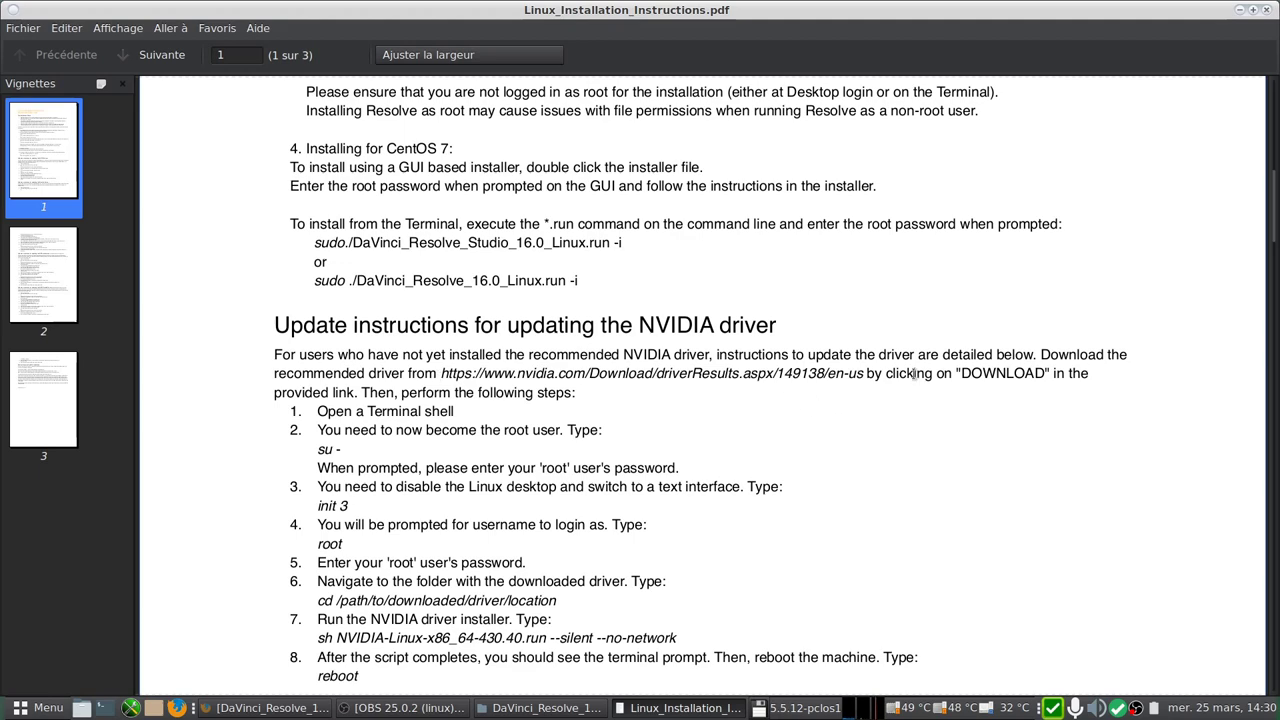
scroll(860, 445, "down", 1)
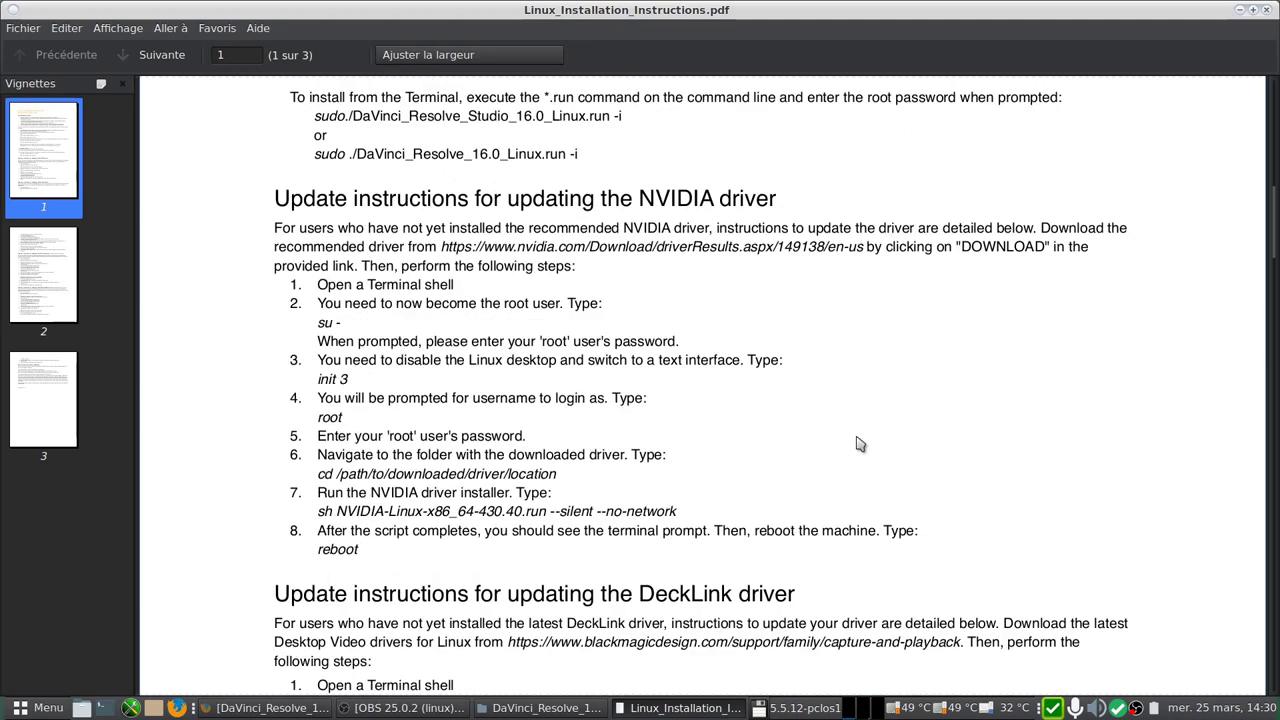
scroll(857, 442, "down", 2)
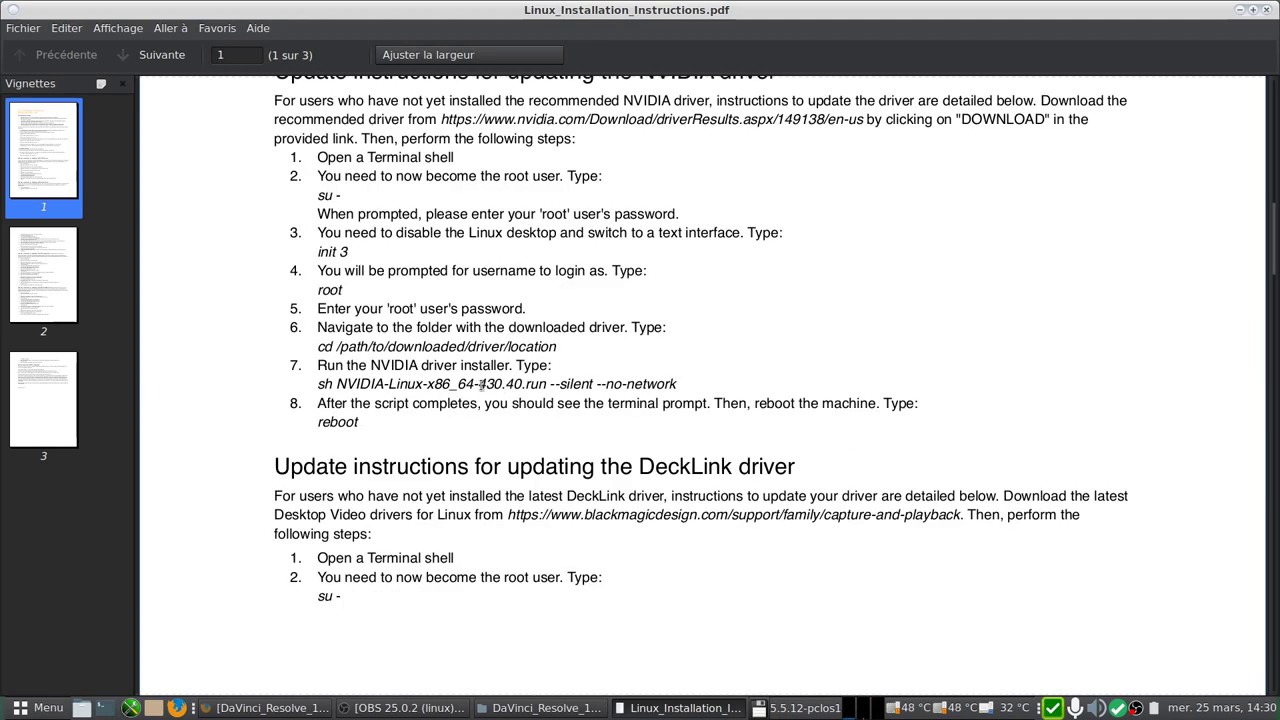
left_click_drag(480, 384, 526, 384)
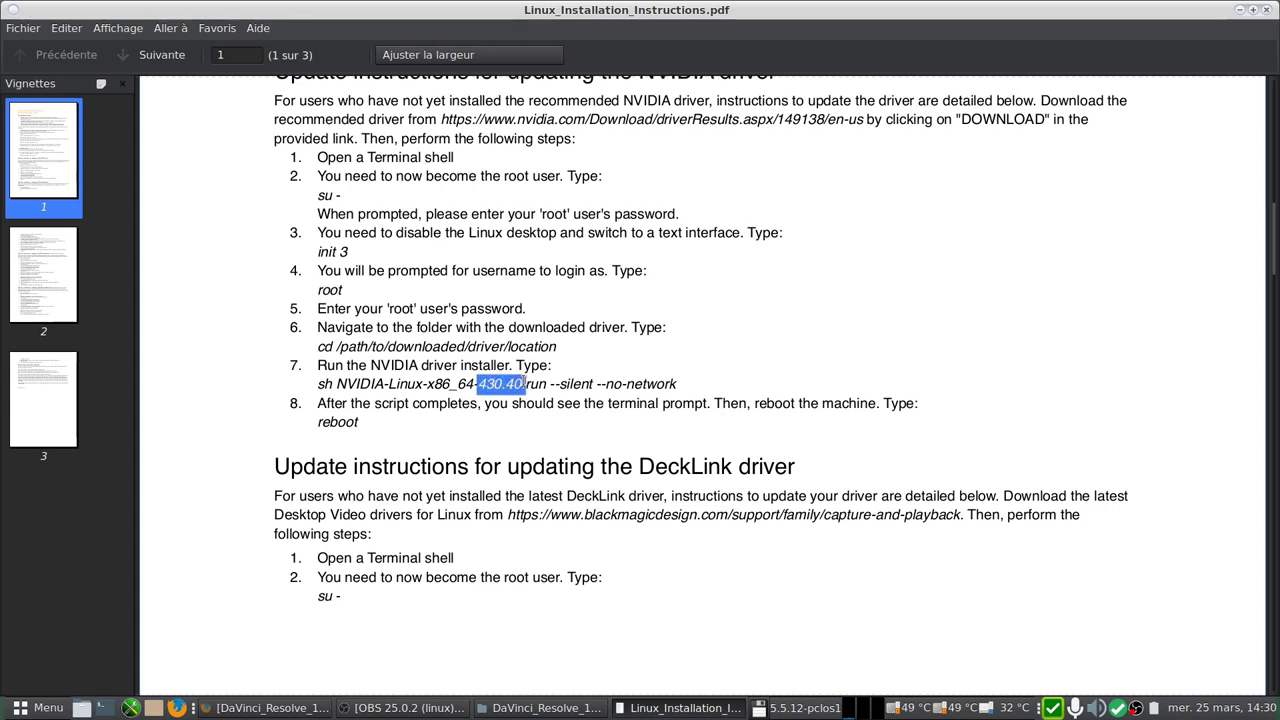
scroll(640, 380, "down", 10)
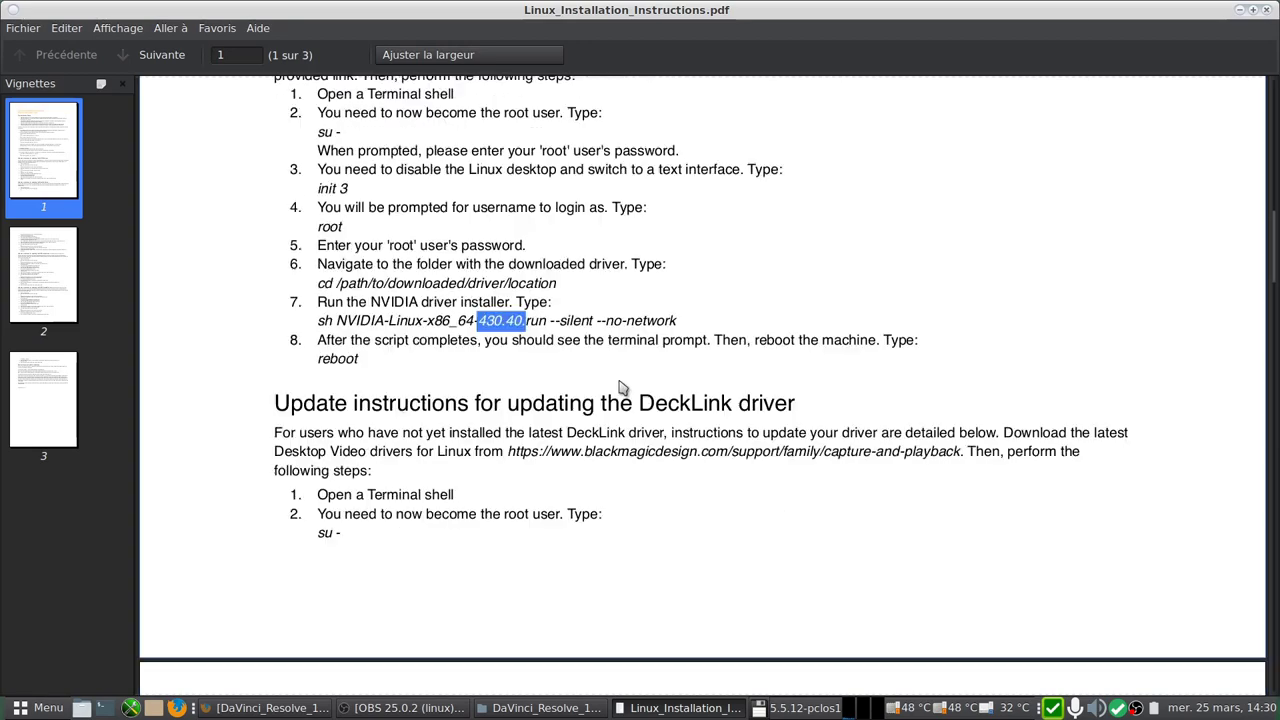
scroll(631, 385, "down", 9)
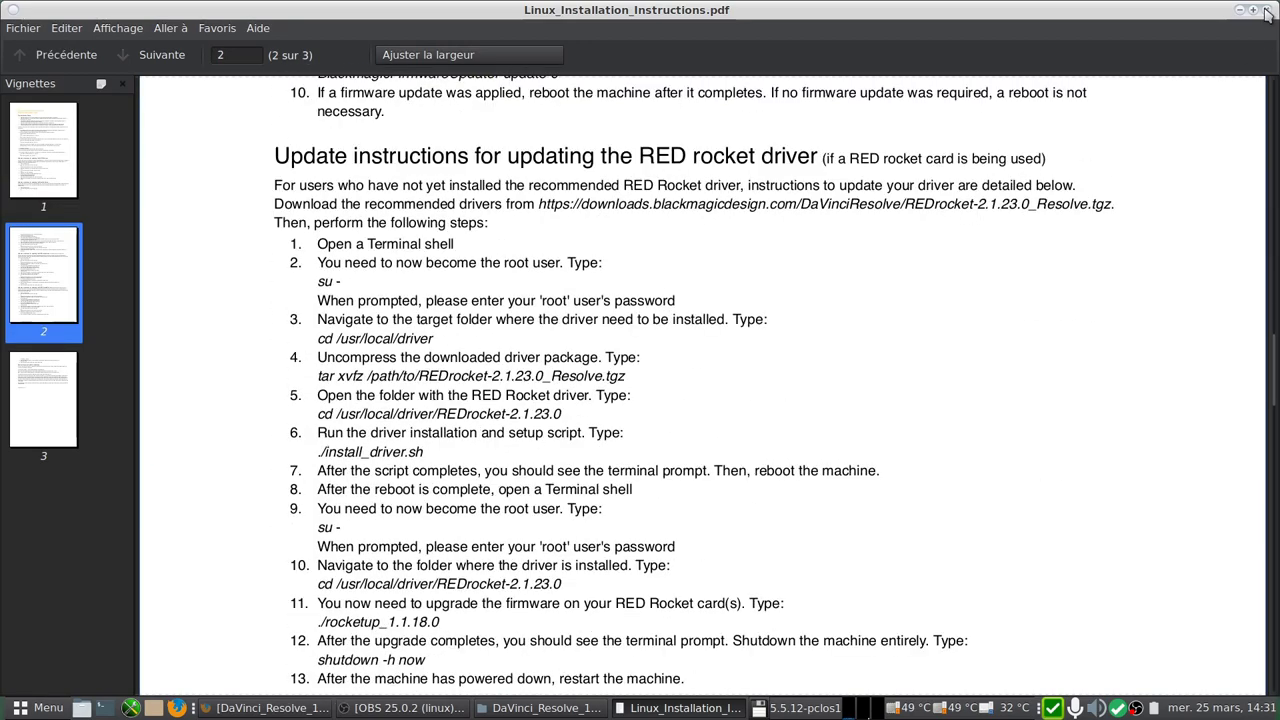
scroll(1140, 277, "down", 9)
scroll(1234, 96, "down", 12)
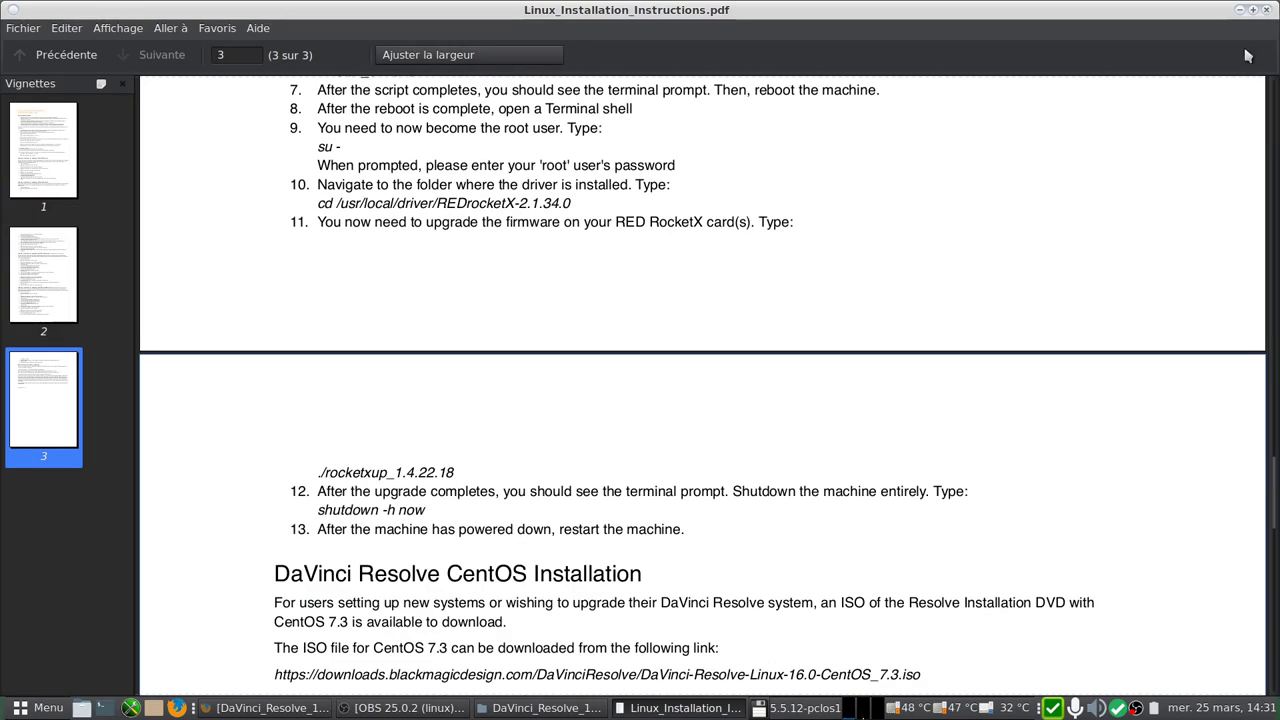
left_click(1266, 10)
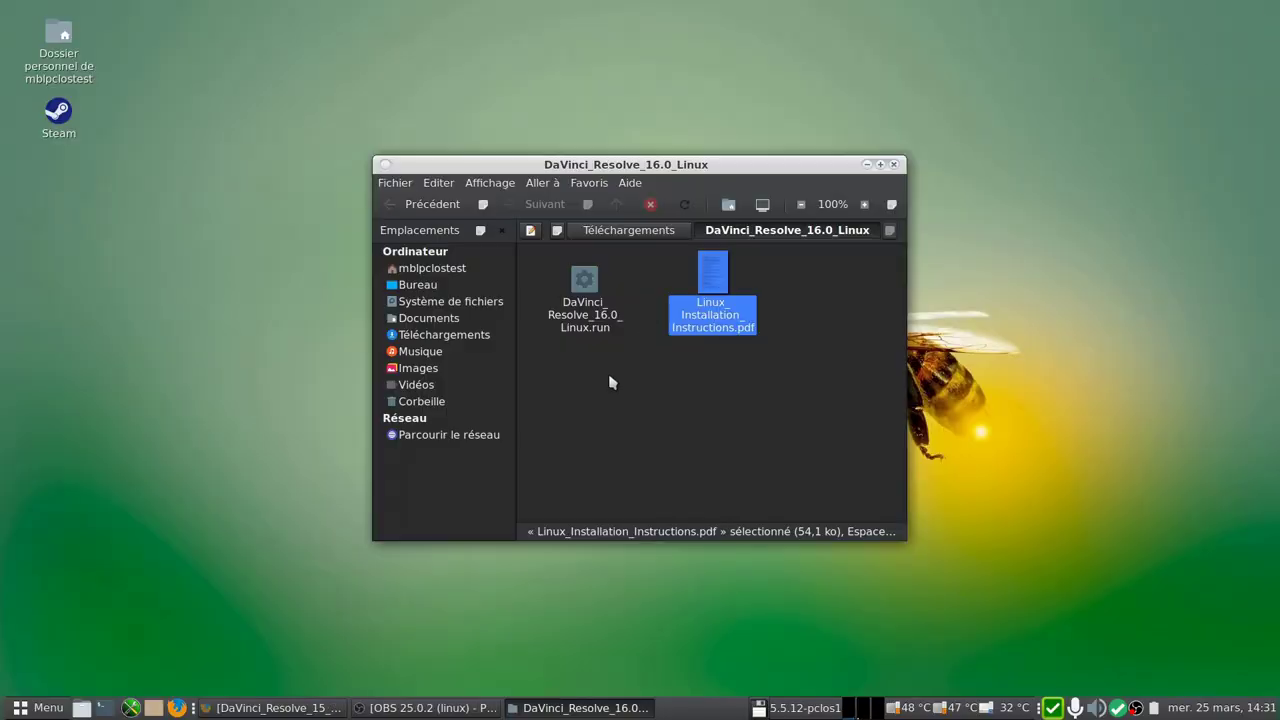
Launch DaVinci_Resolve_16.0_Linux.run and advance past the introduction, Read Me and licence pages
left_click(590, 284)
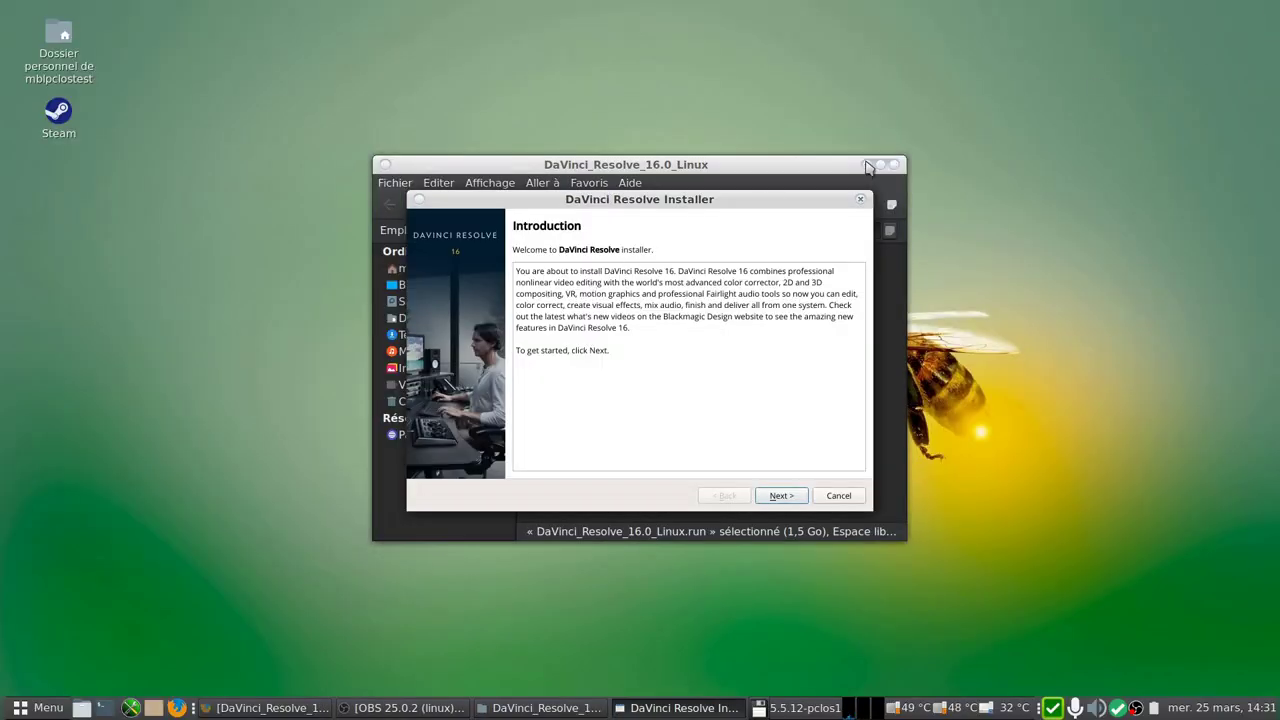
left_click(868, 165)
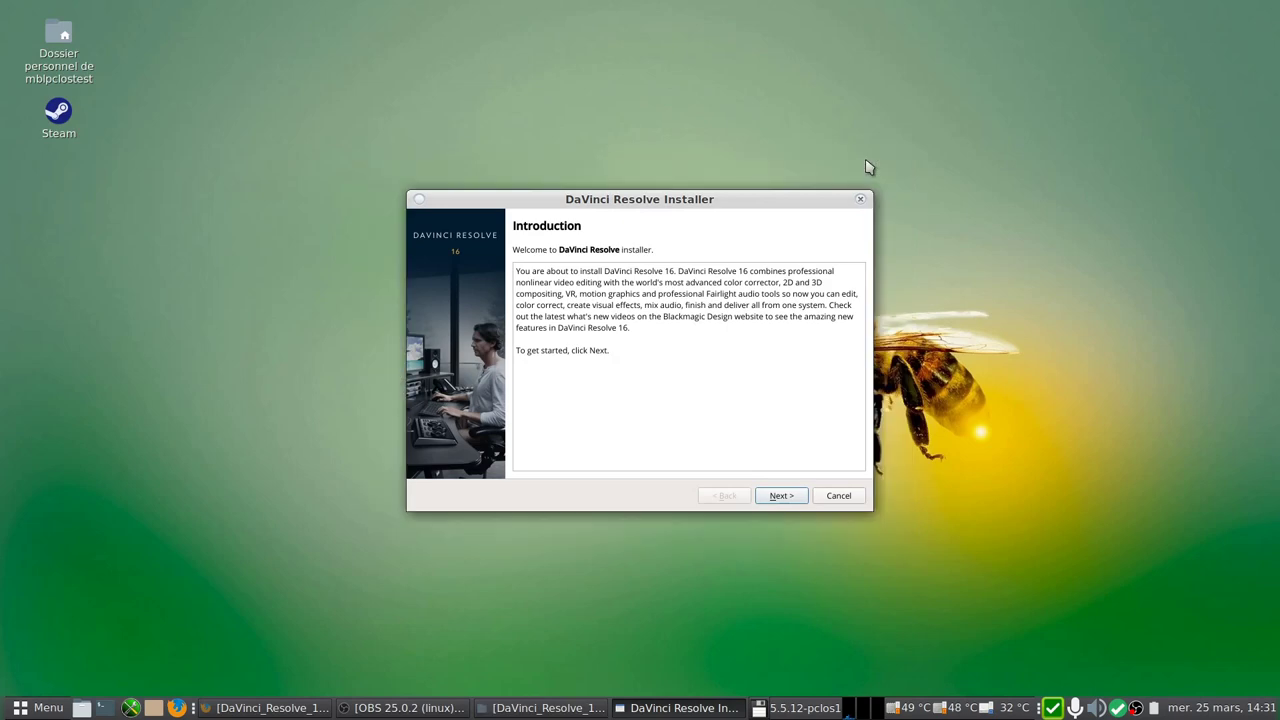
left_click(777, 498)
left_click(777, 499)
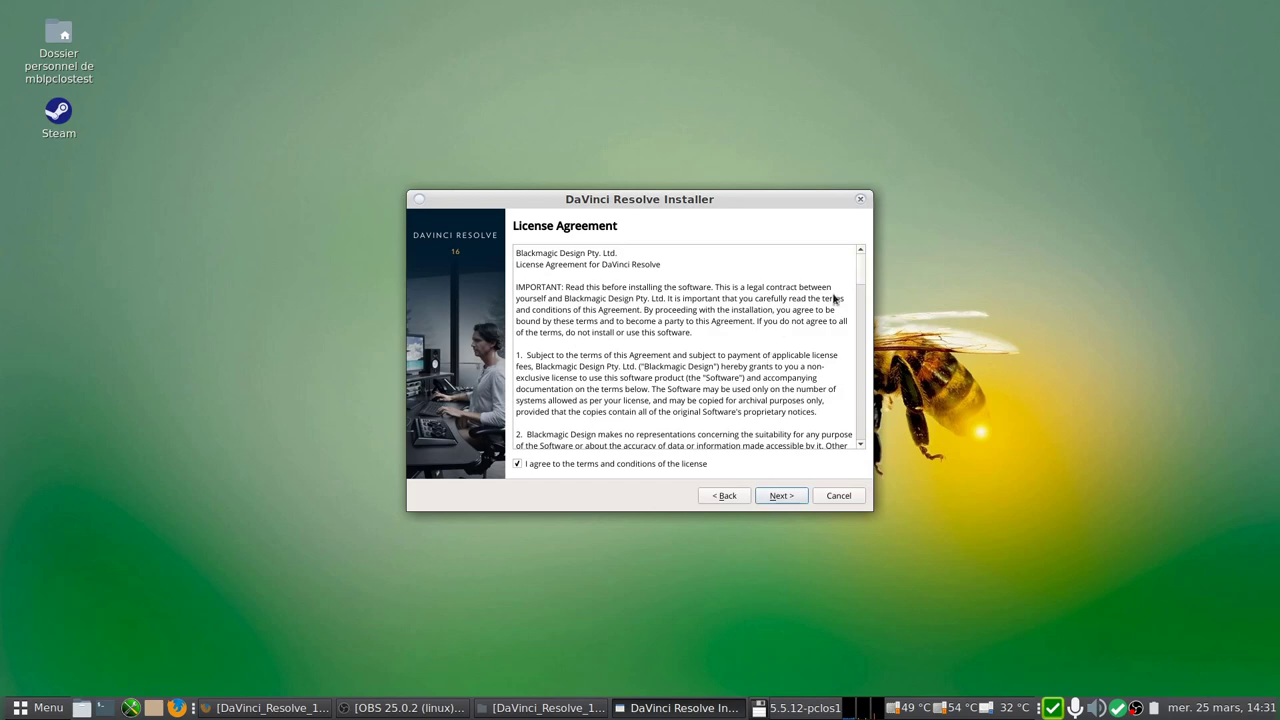
left_click_drag(862, 268, 860, 440)
left_click(785, 495)
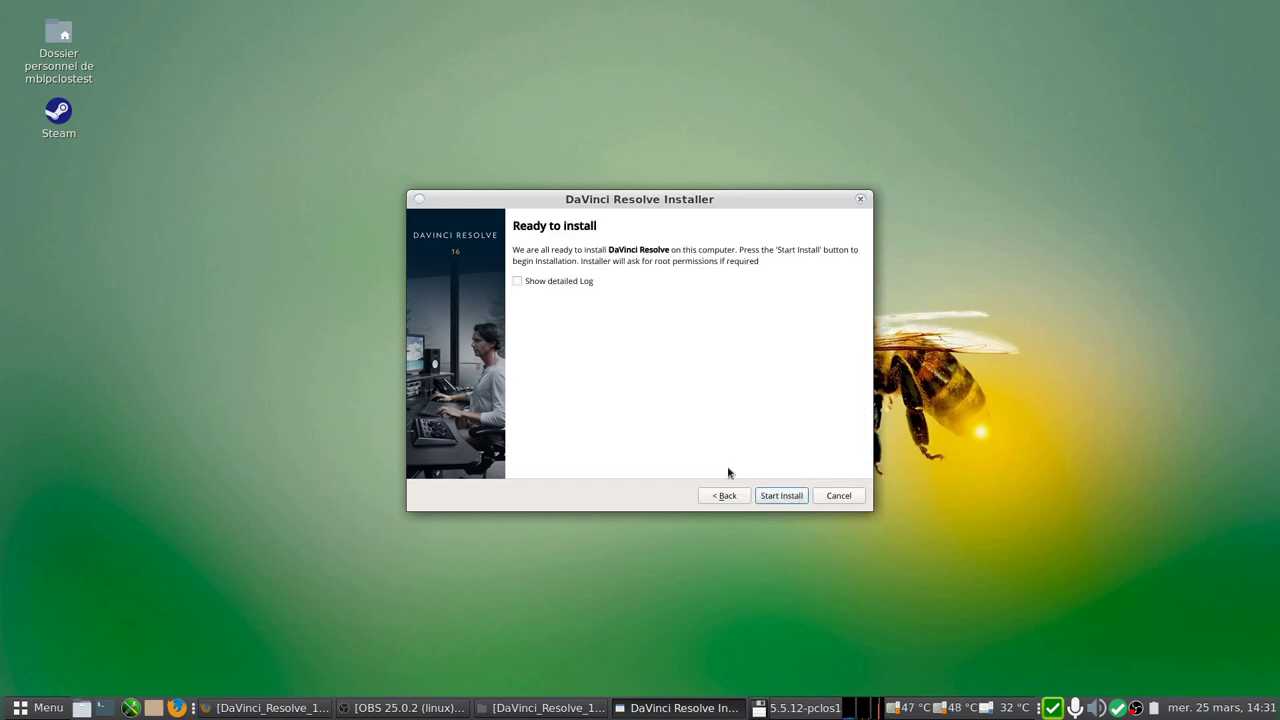
Enable Show detailed Log, start the install and authenticate with the root password
left_click(540, 282)
left_click(777, 498)
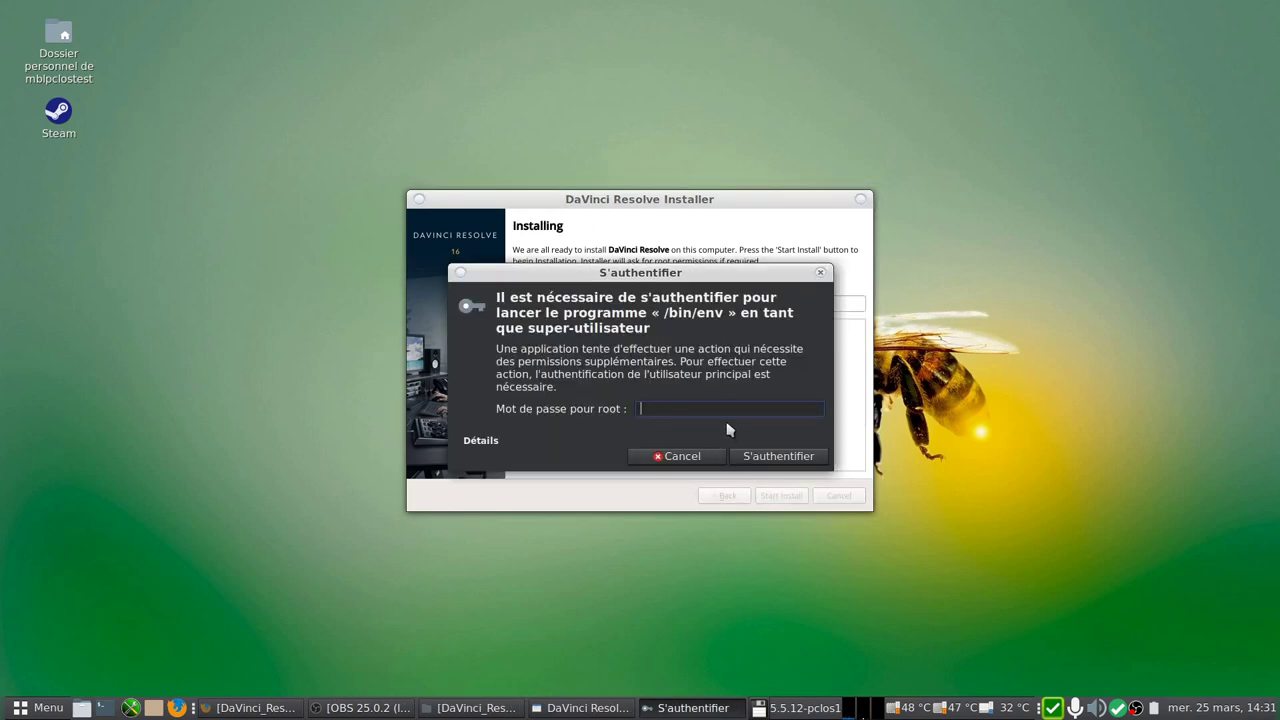
type("•••")
type("••••")
type("•")
key("Return")
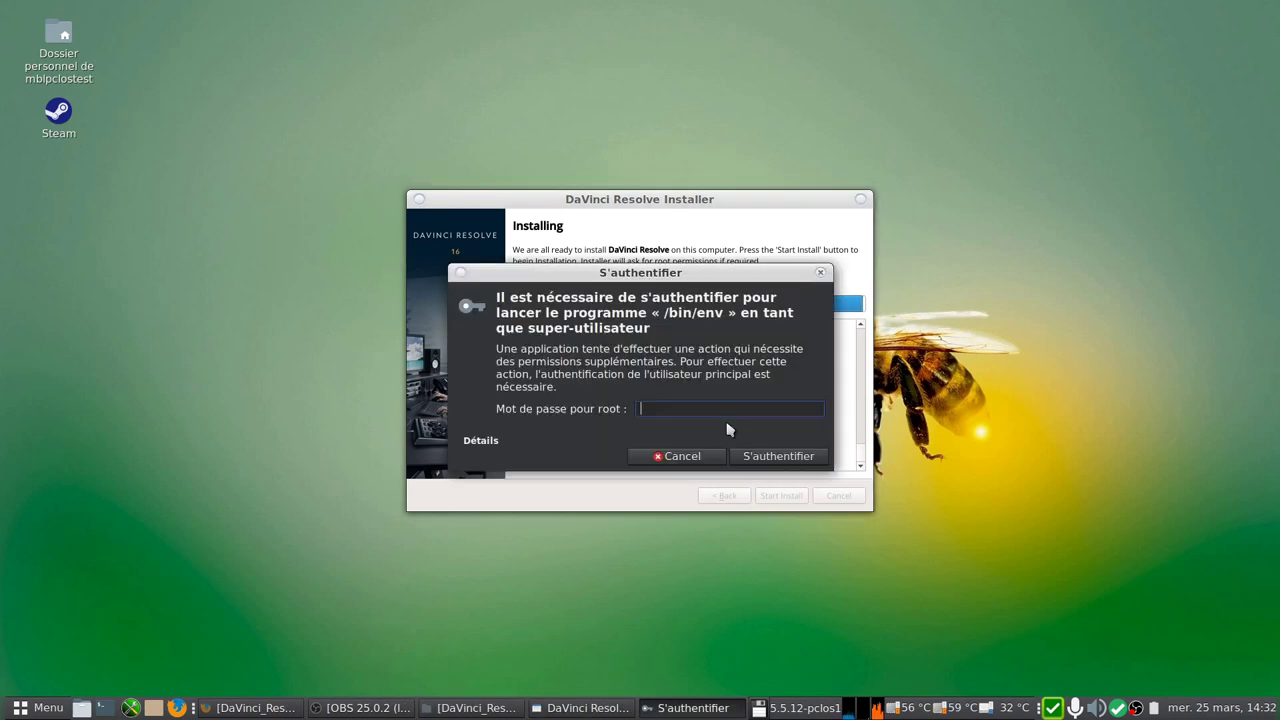
type("***")
type("****")
type("*")
key("Return")
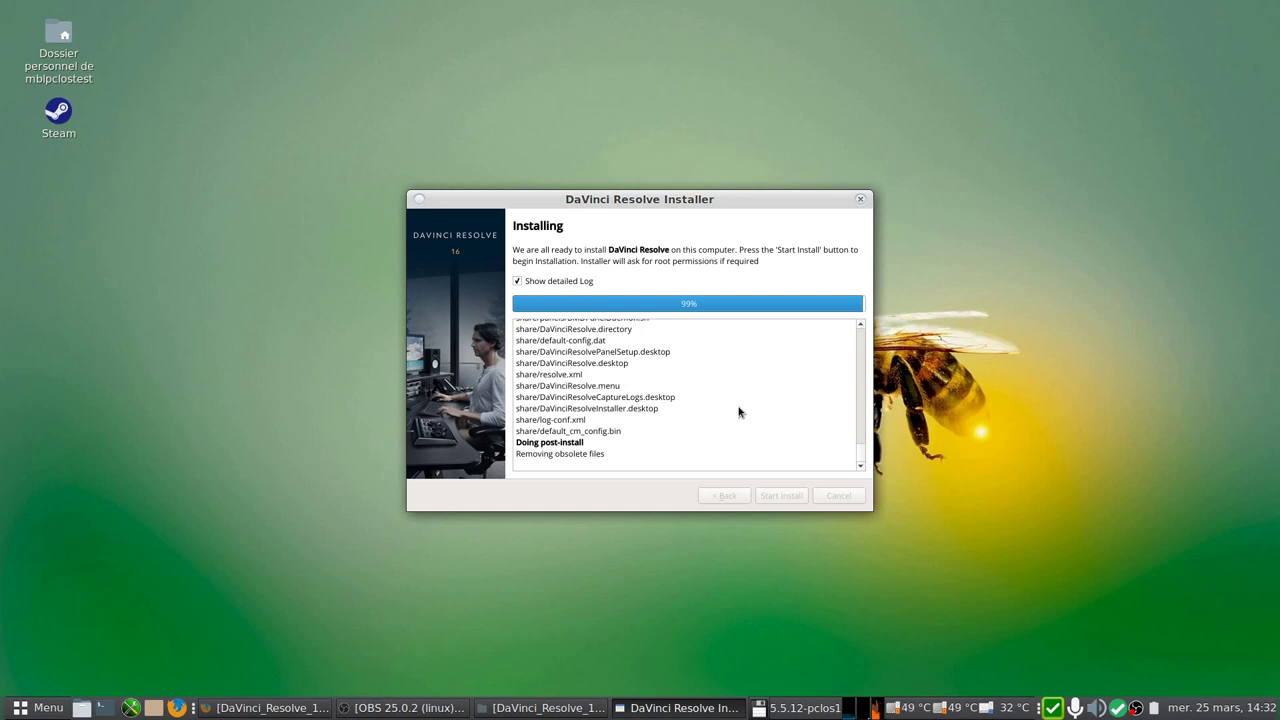
key("super")
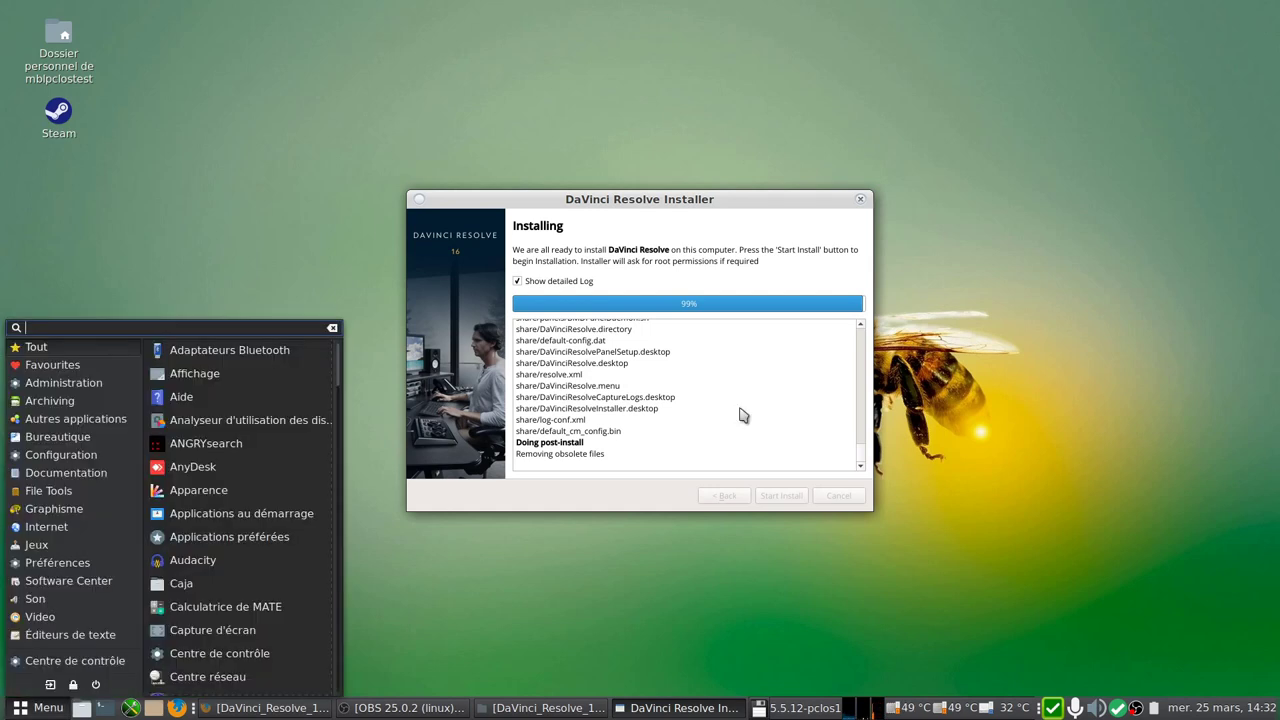
type("n")
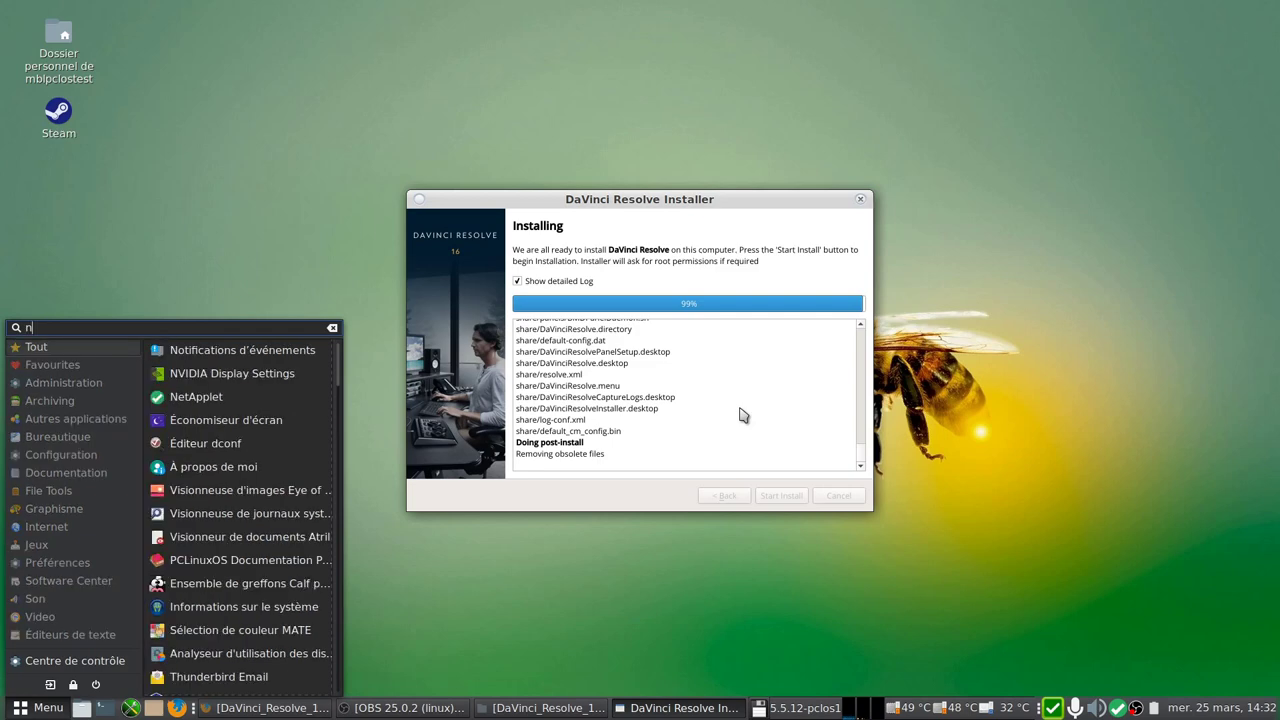
type("v")
left_click(572, 378)
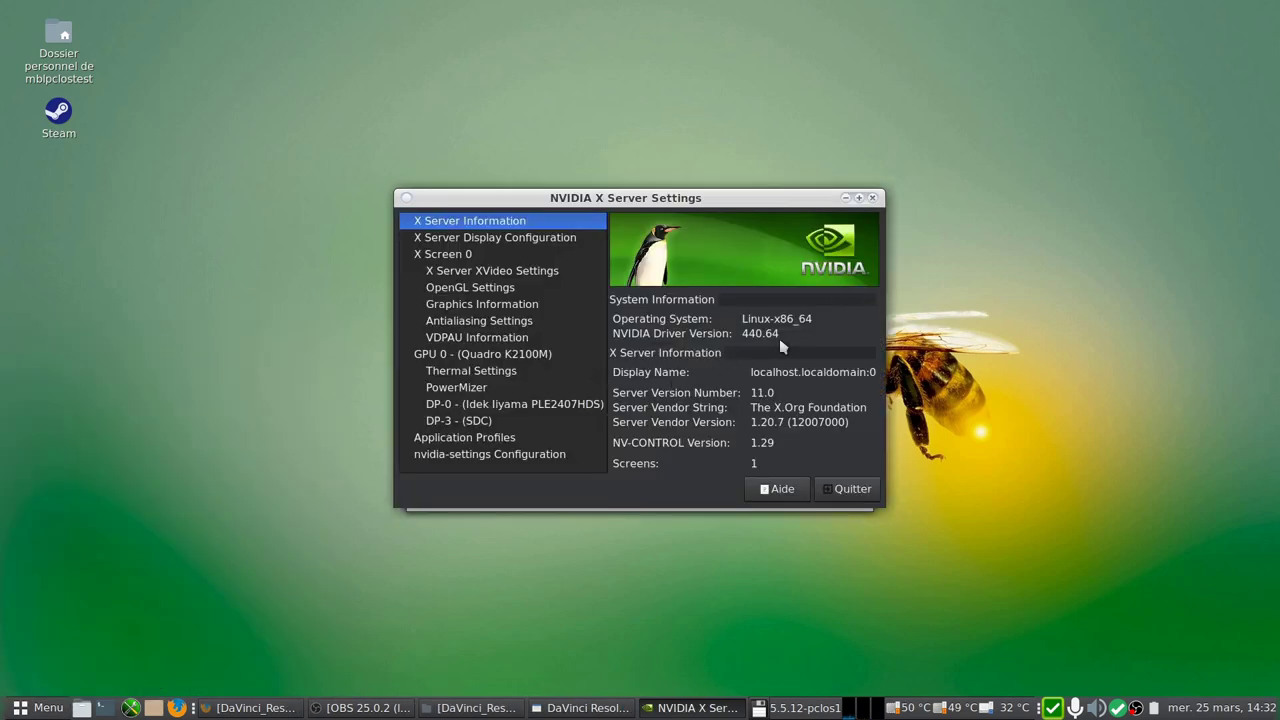
left_click(512, 357)
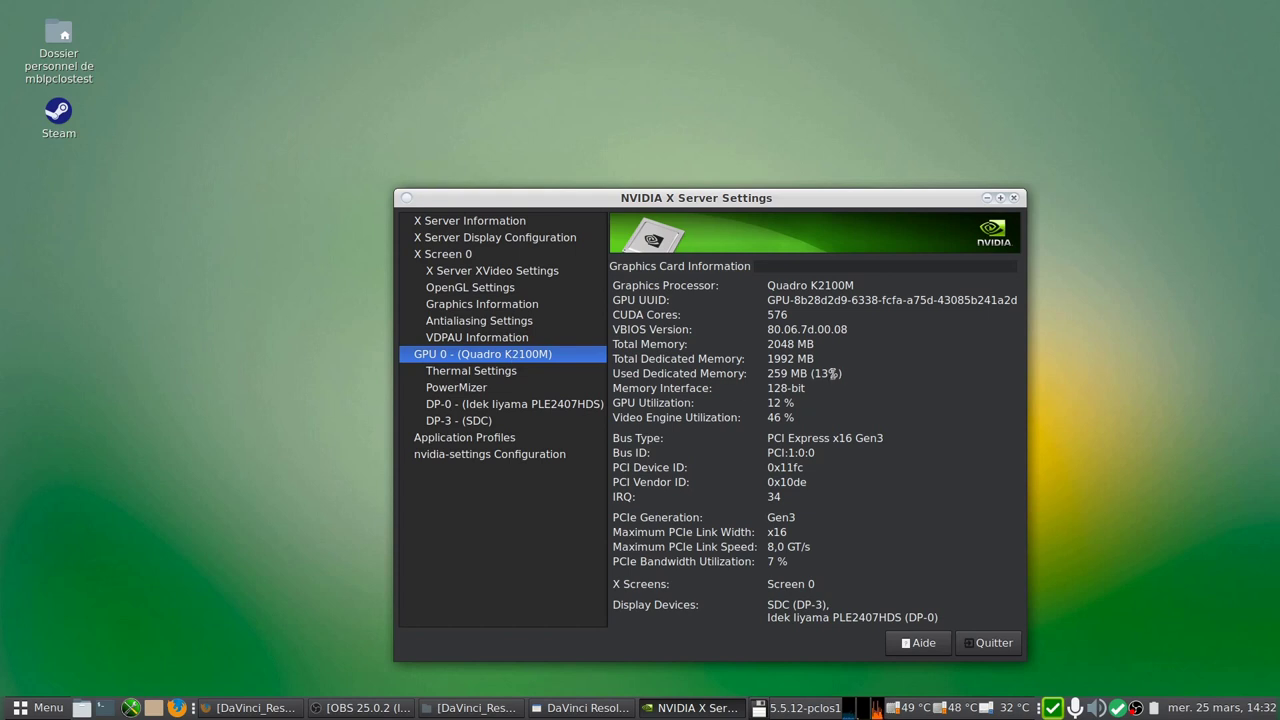
mouse_move(830, 360)
left_mouse_down()
mouse_move(766, 362)
mouse_move(767, 346)
left_mouse_up()
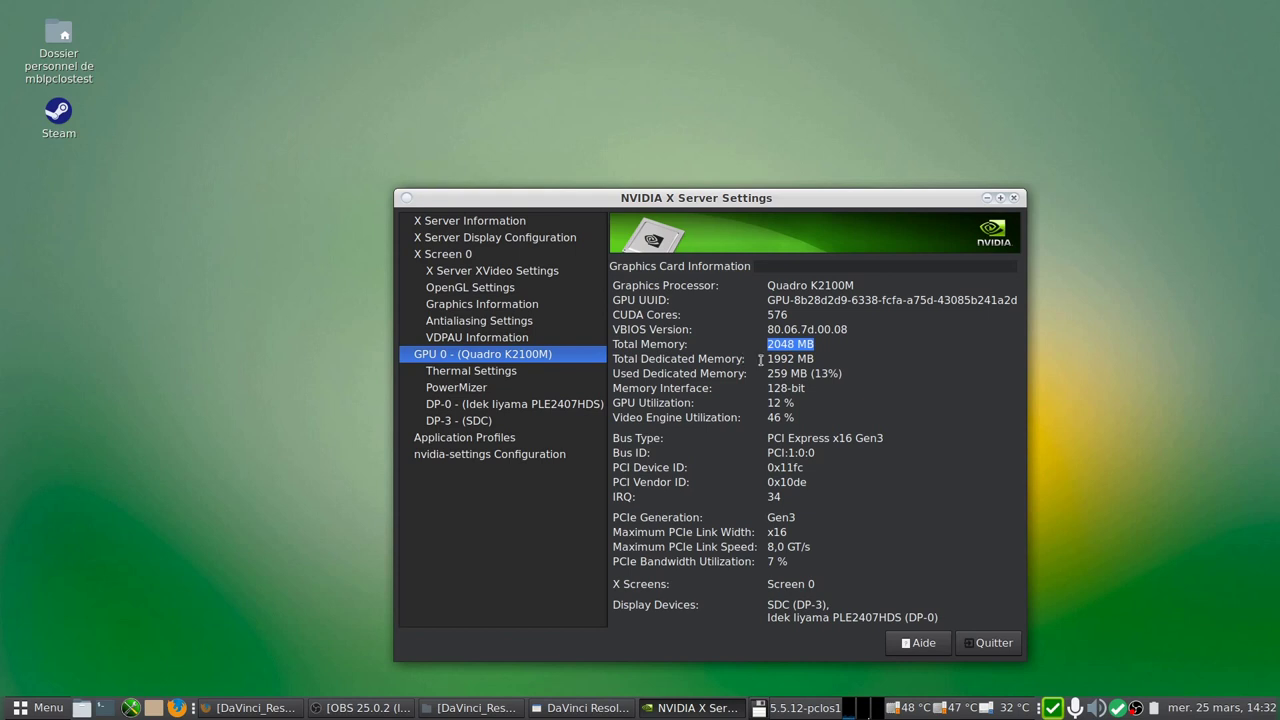
left_click(1014, 645)
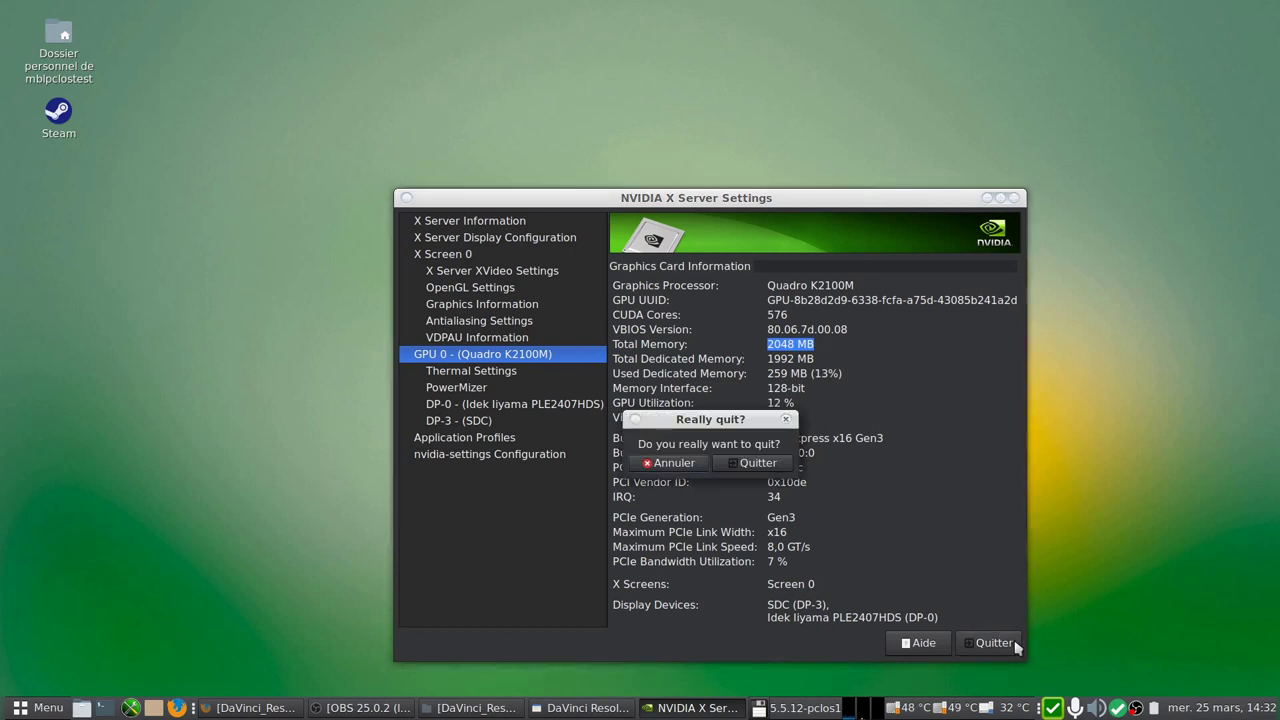
left_click(760, 463)
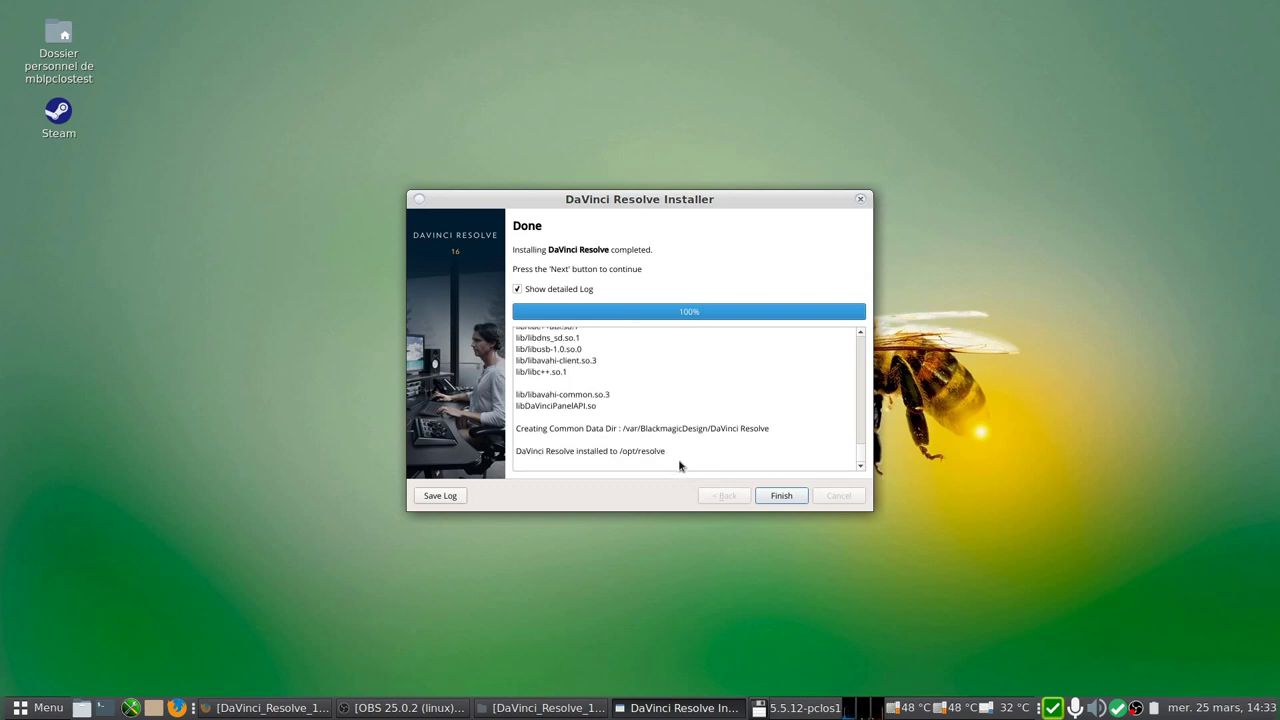
Select the /opt/resolve install path in the log, then finish and close the installer
left_click_drag(667, 451, 620, 453)
left_click(781, 497)
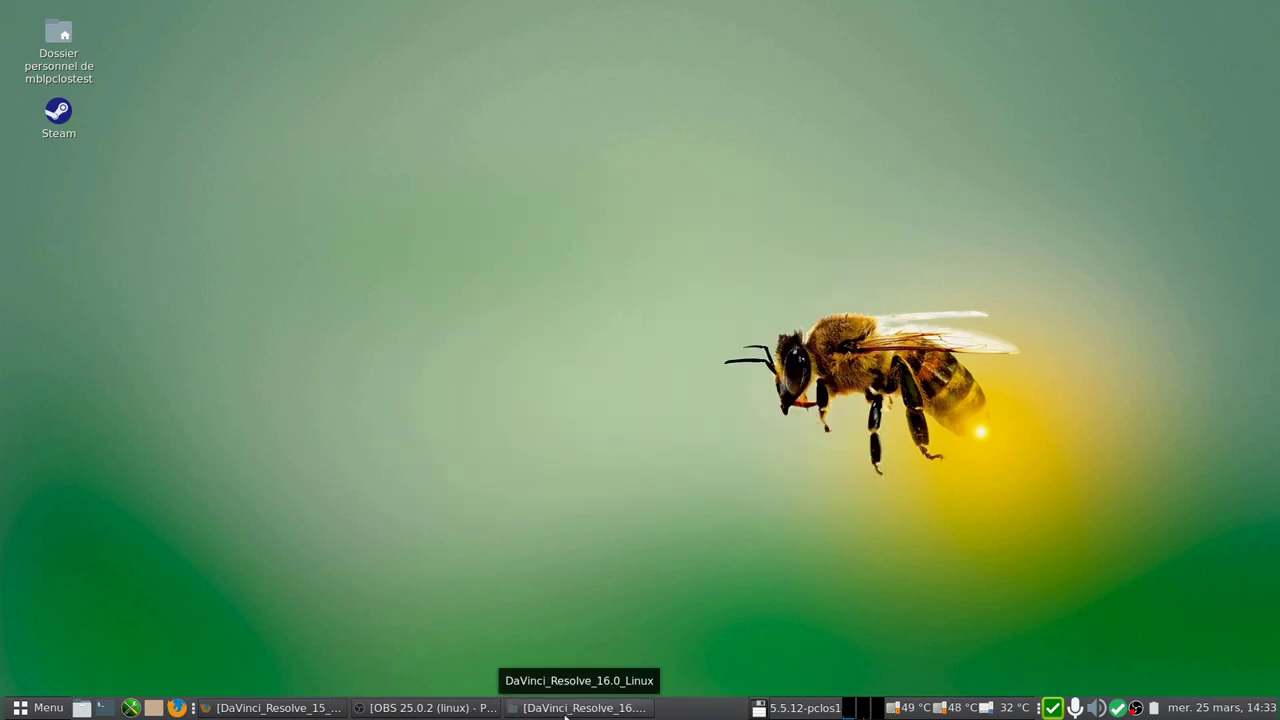
Rerun the DaVinci Resolve .run installer from the Linux folder, then cancel the reinstall at Install Options
left_click(564, 711)
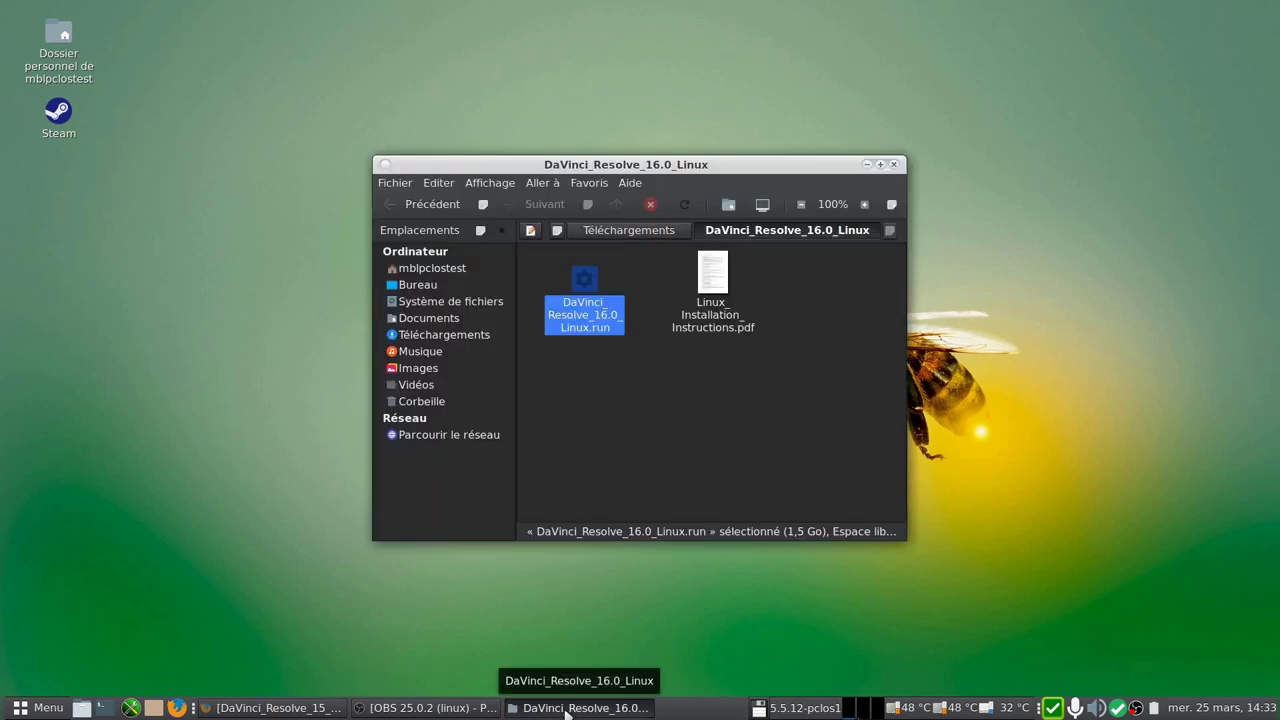
double_click(597, 290)
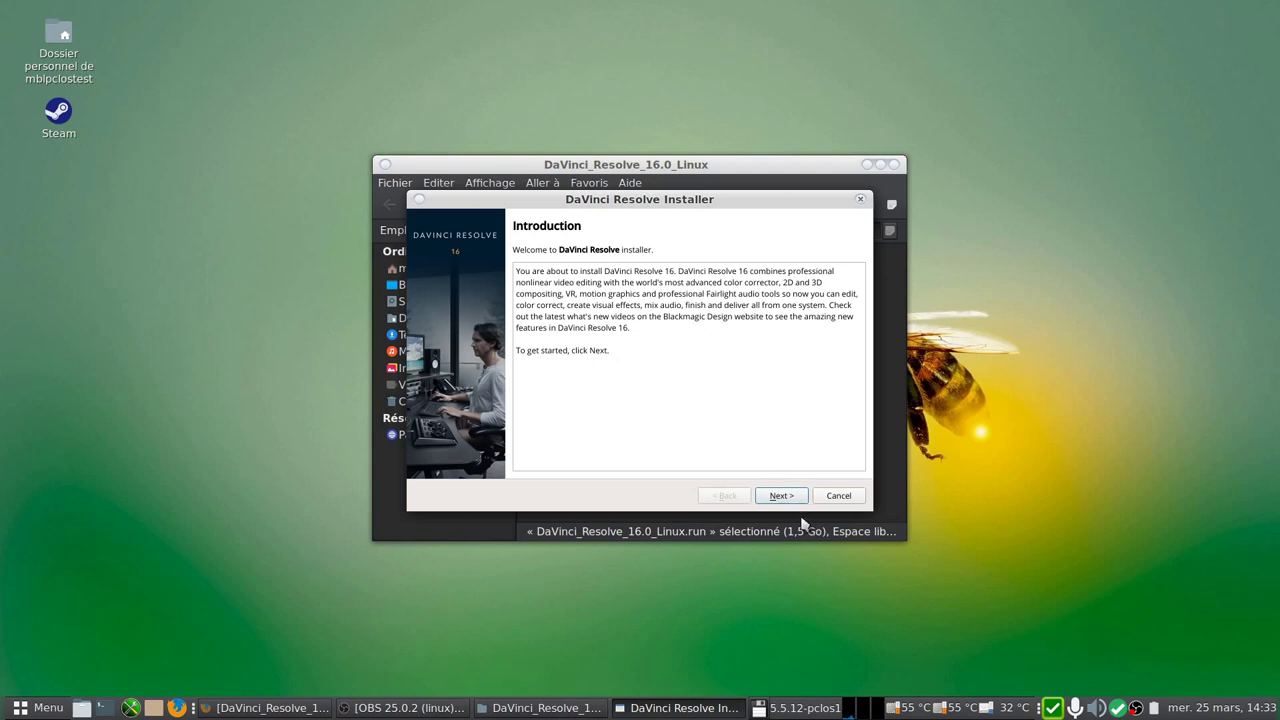
left_click(782, 495)
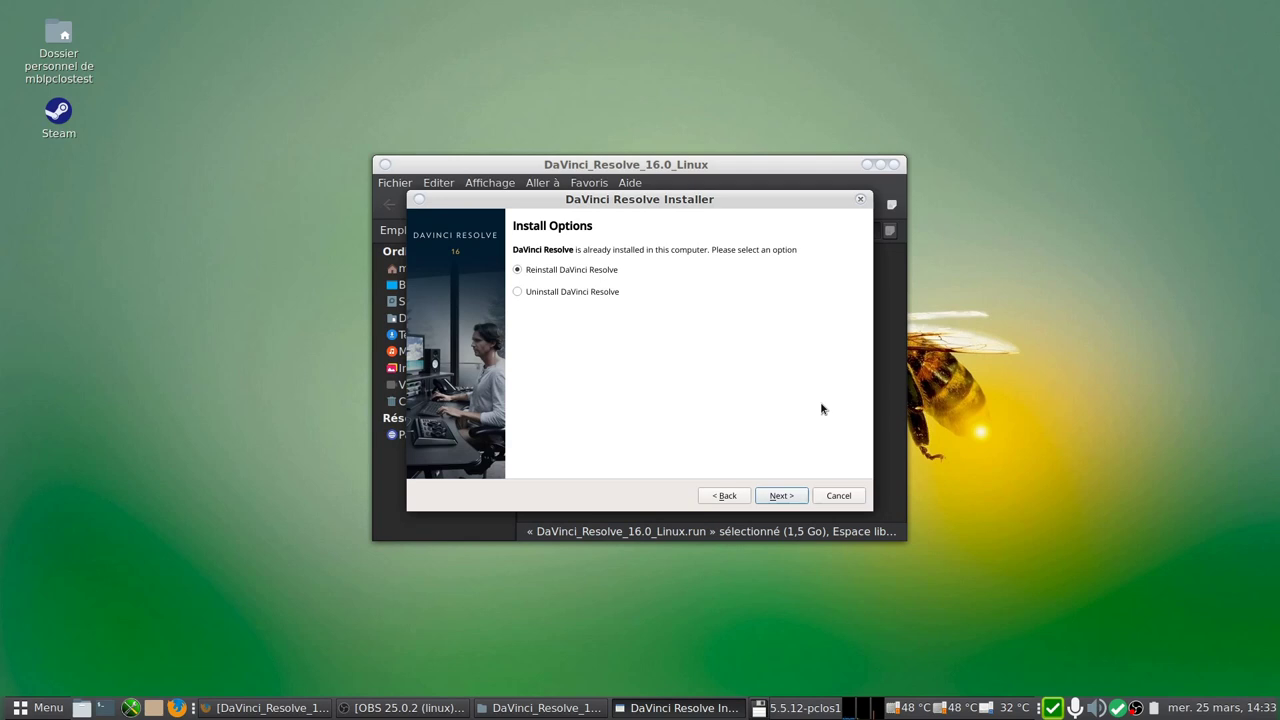
left_click(843, 497)
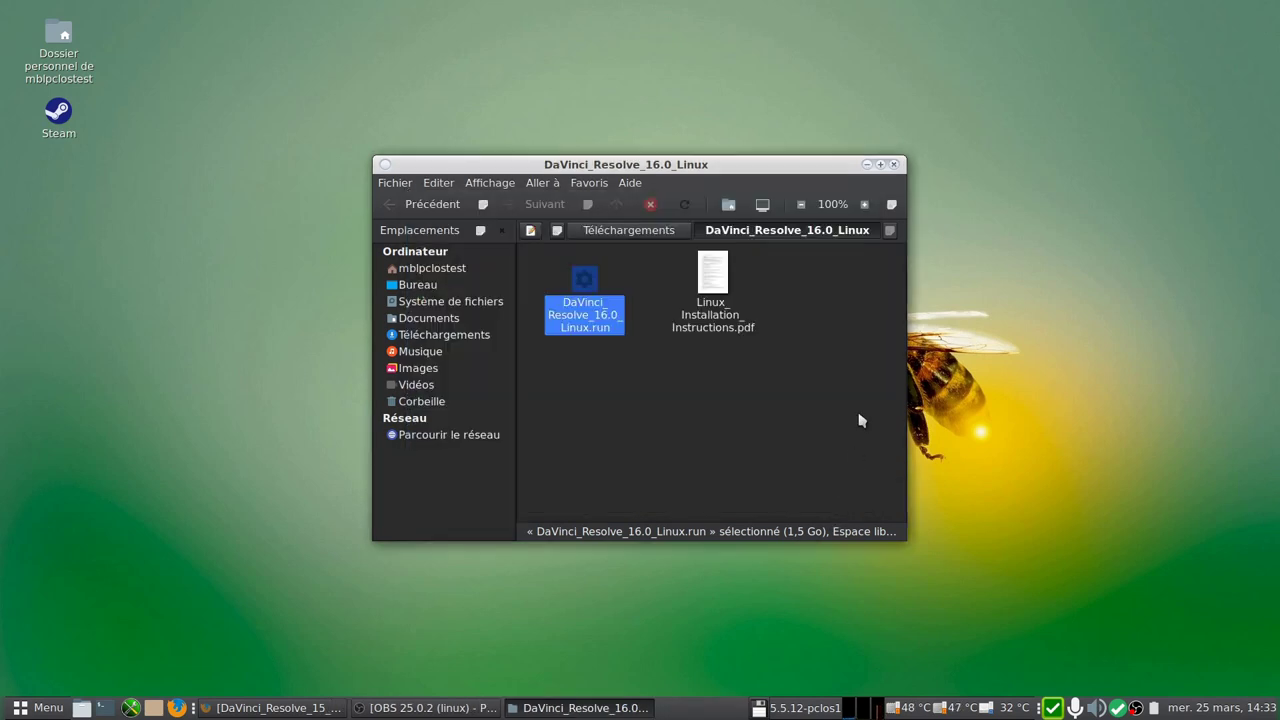
Browse to /opt/resolve/bin, maximize the window, and launch the resolve executable
left_click(467, 301)
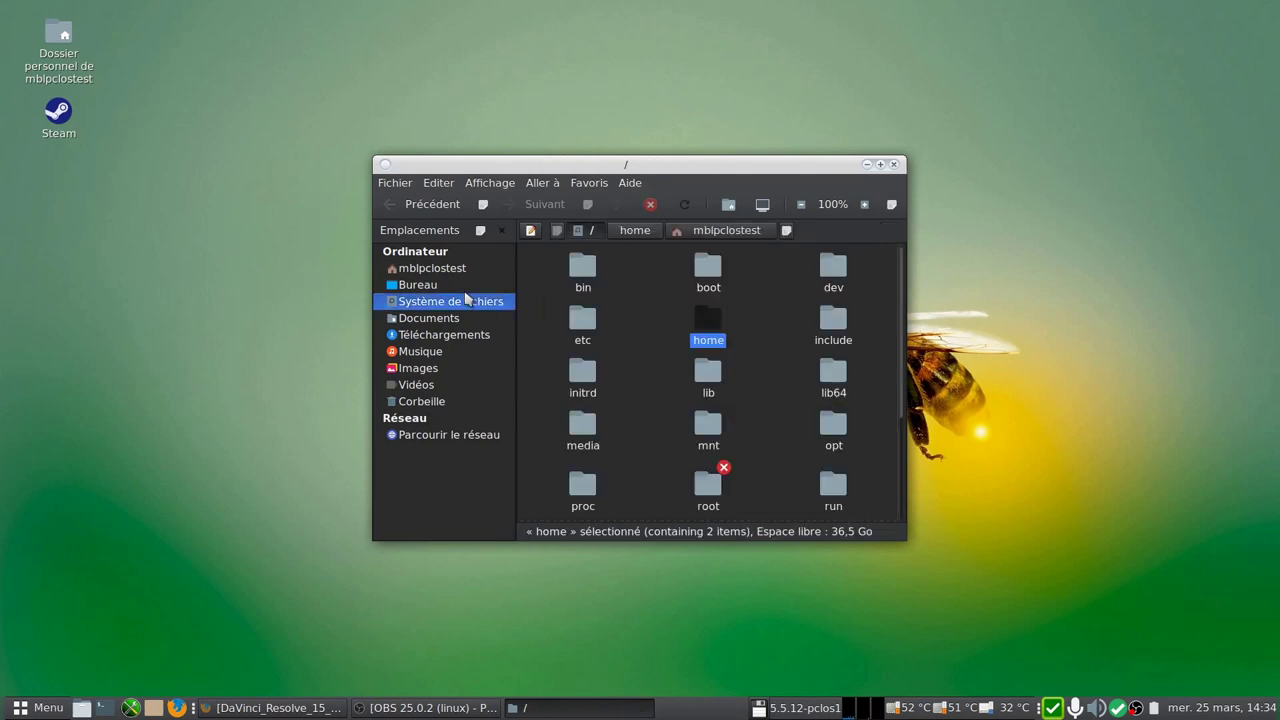
double_click(833, 432)
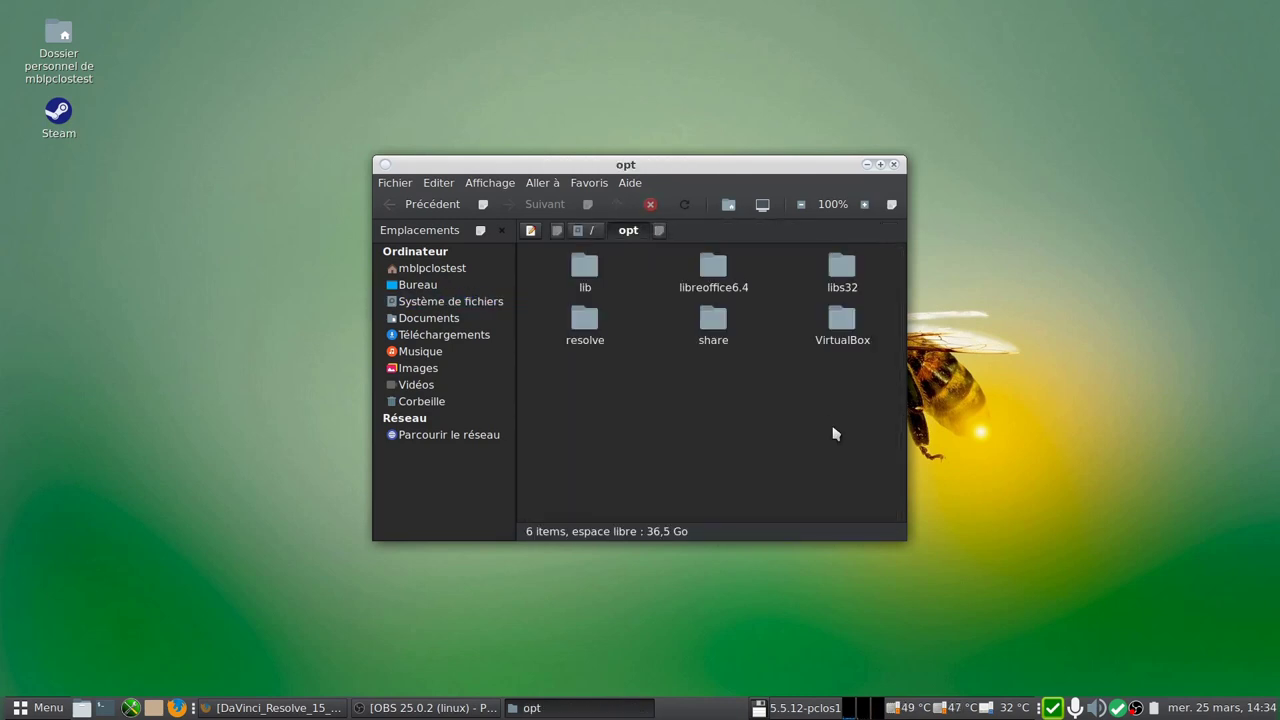
double_click(585, 321)
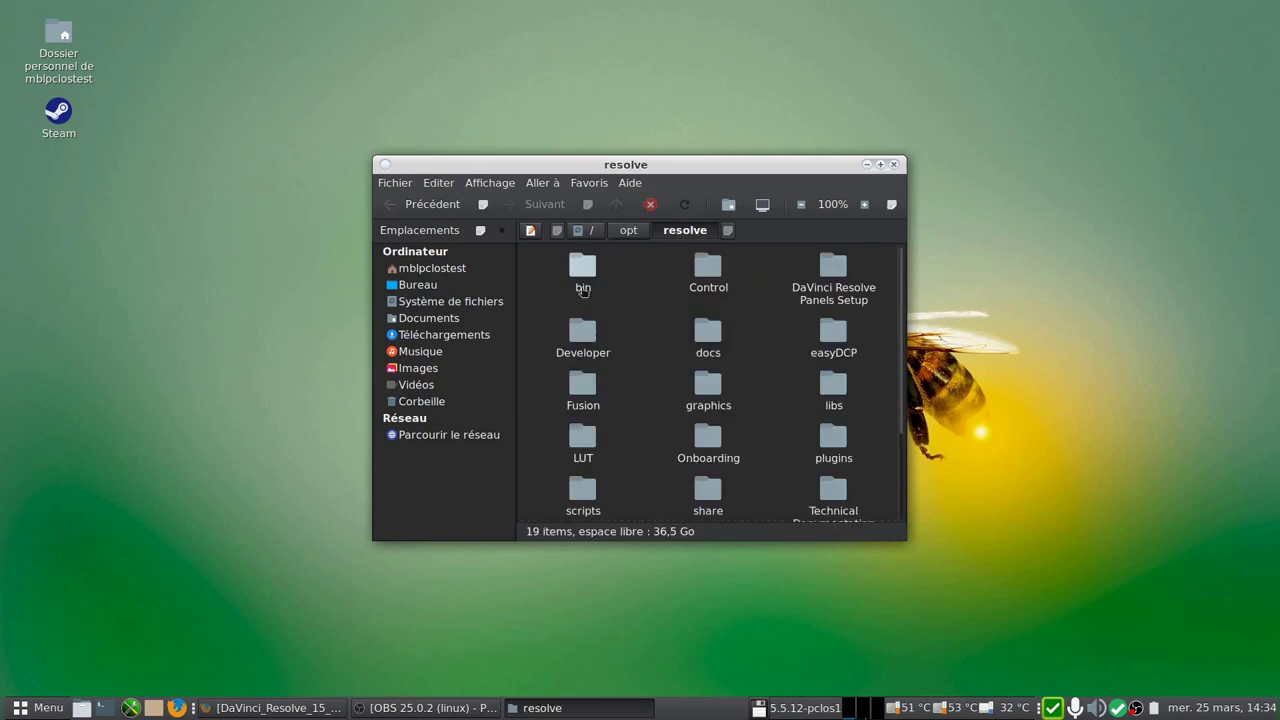
double_click(582, 275)
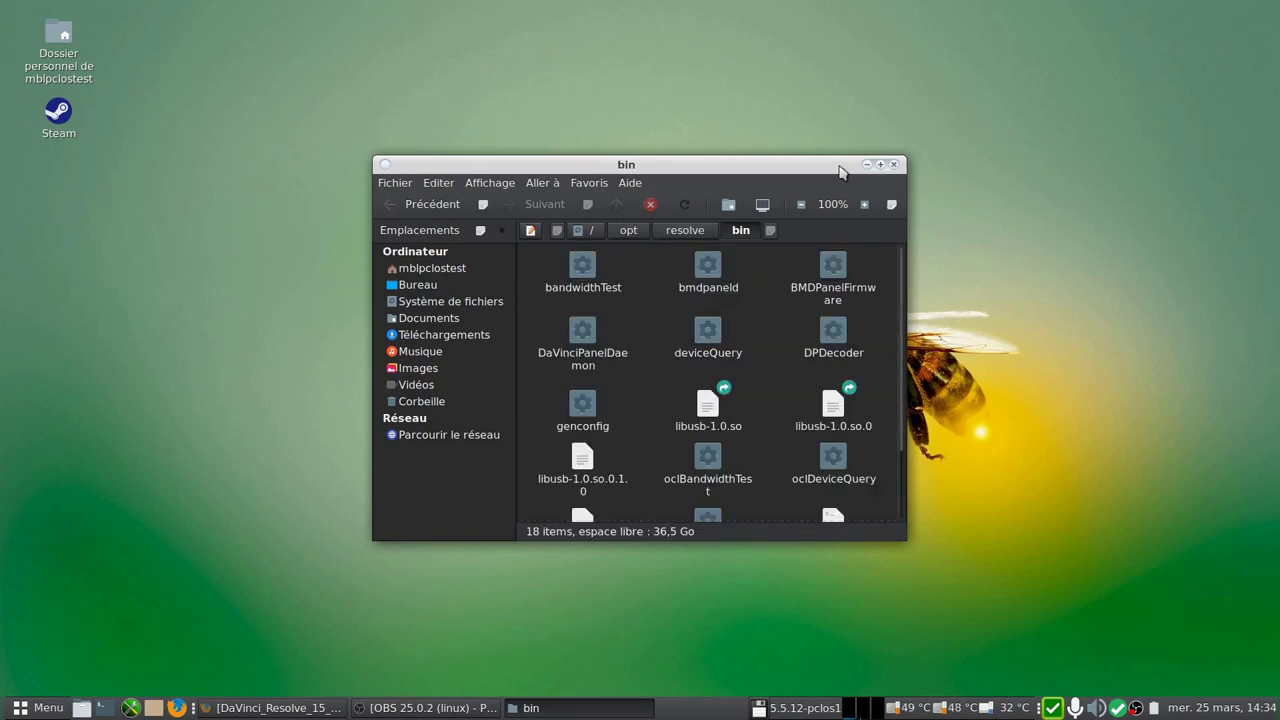
left_click(880, 164)
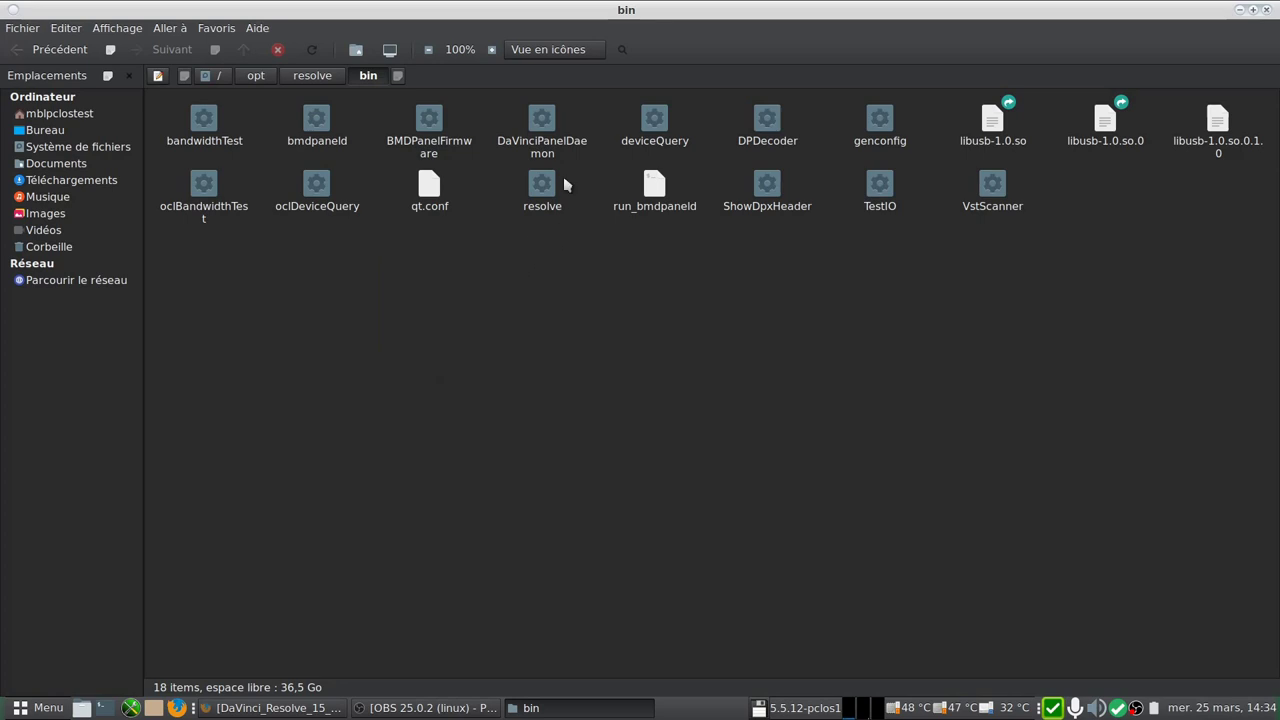
double_click(541, 188)
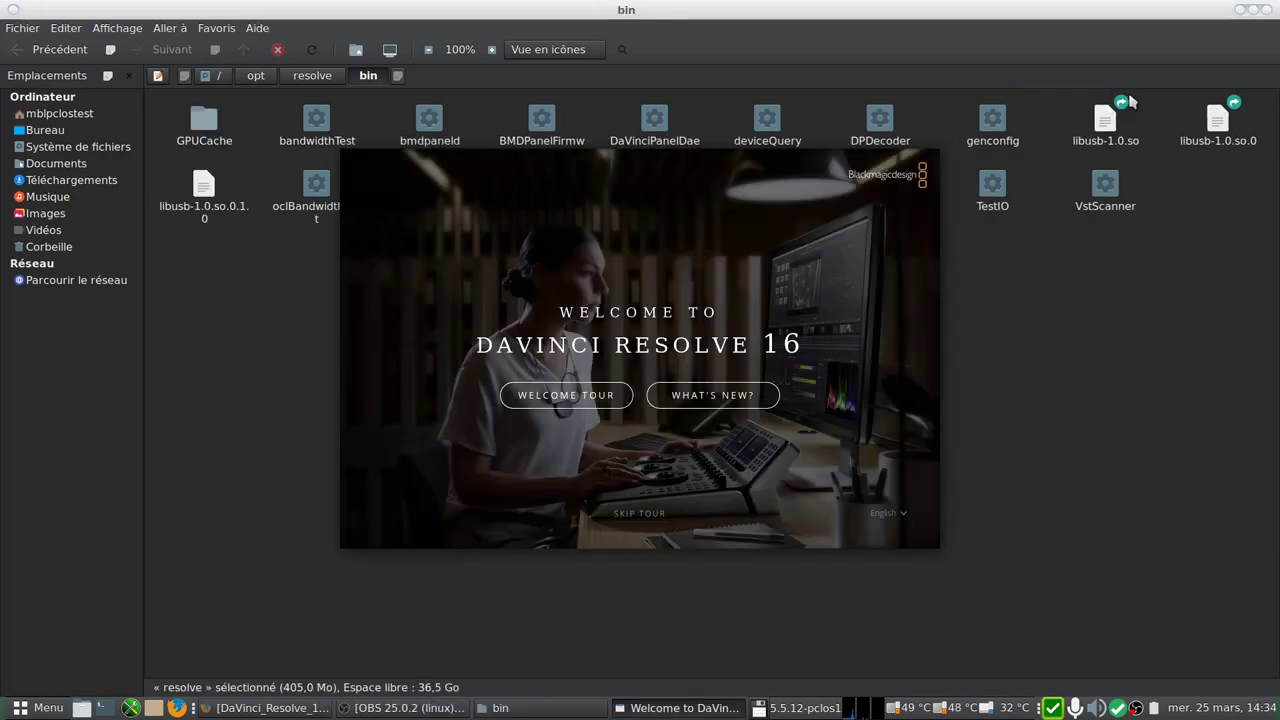
Start the Welcome Tour and page through the MEDIA, EDIT, FUSION, COLOR, AUDIO and DELIVER slides
left_click(1251, 12)
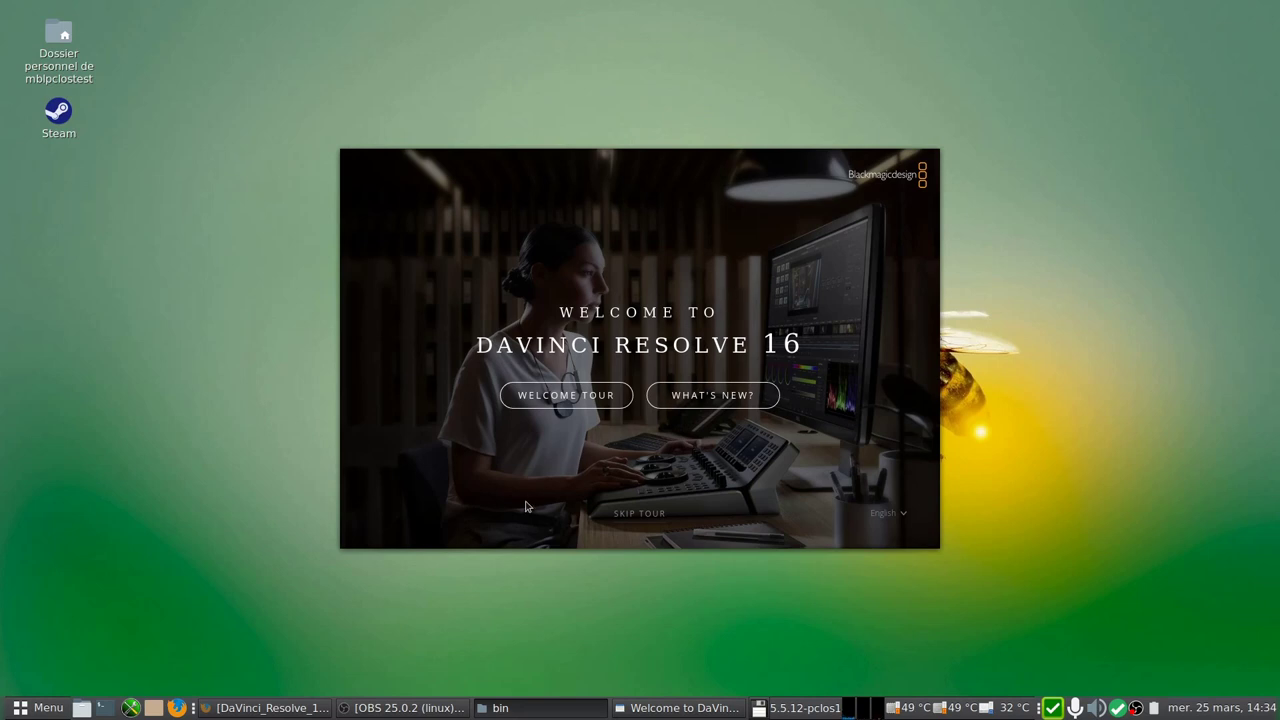
left_click(565, 398)
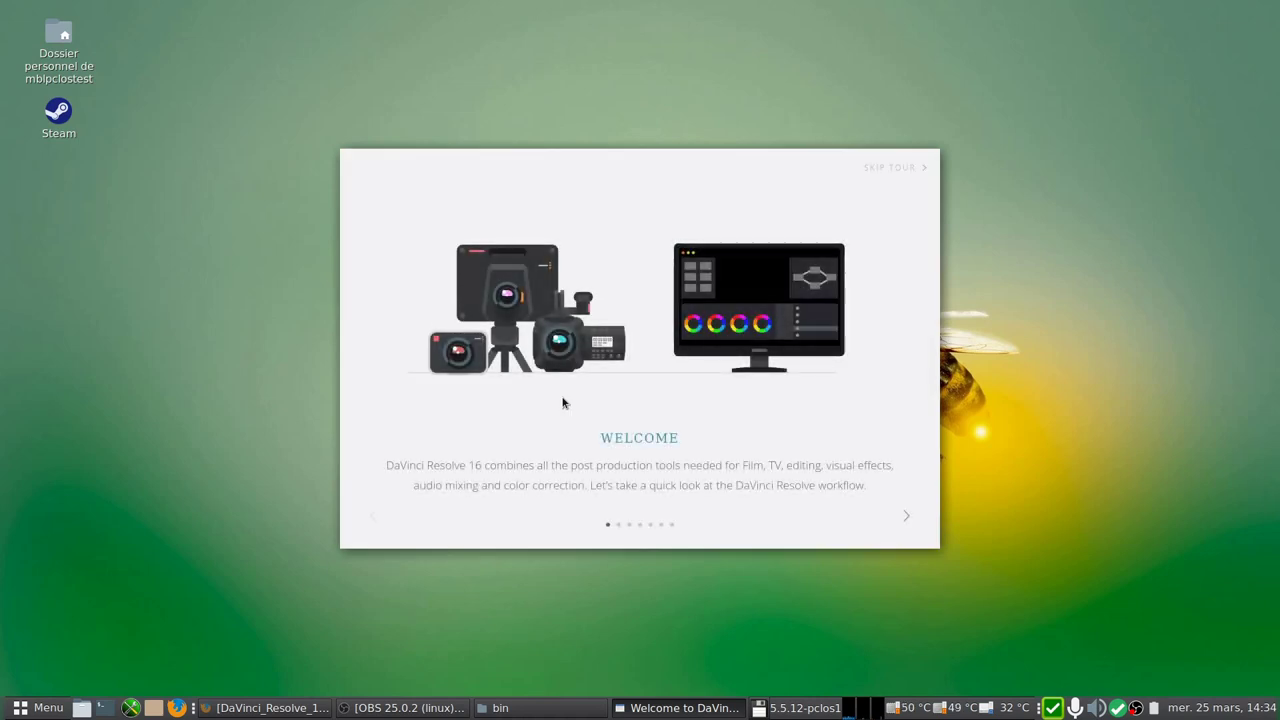
left_click(904, 518)
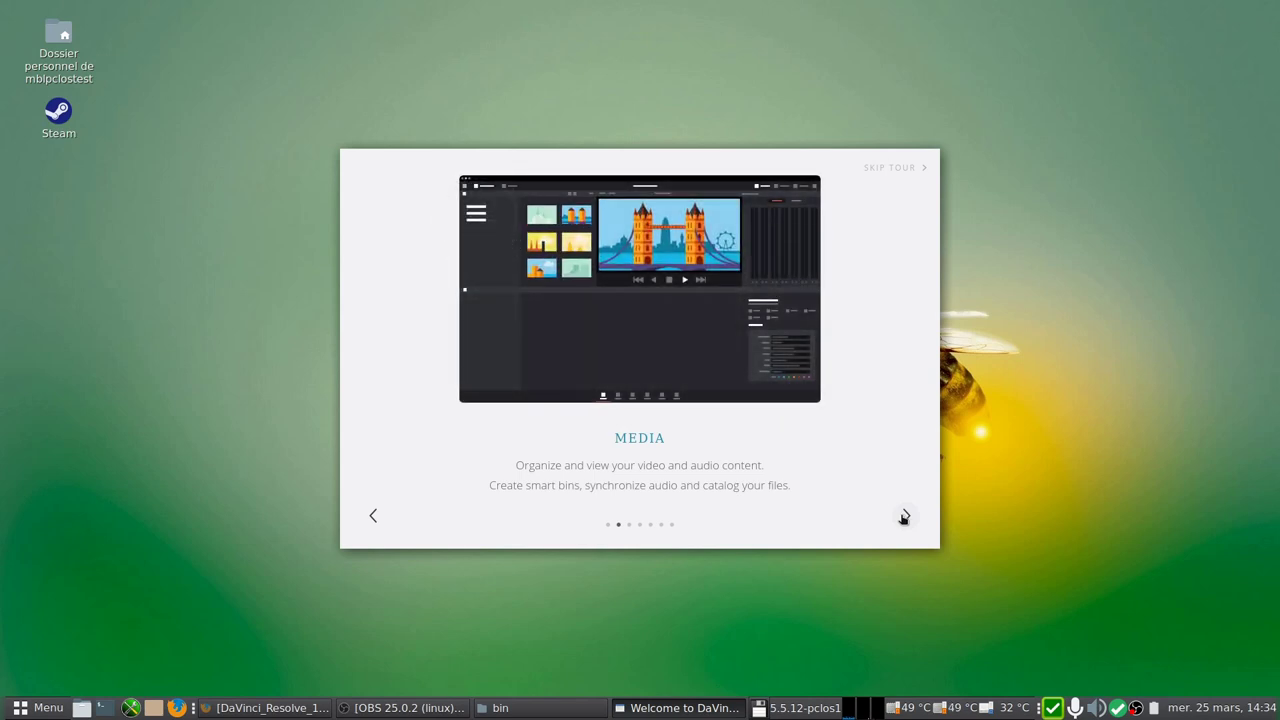
left_click(903, 517)
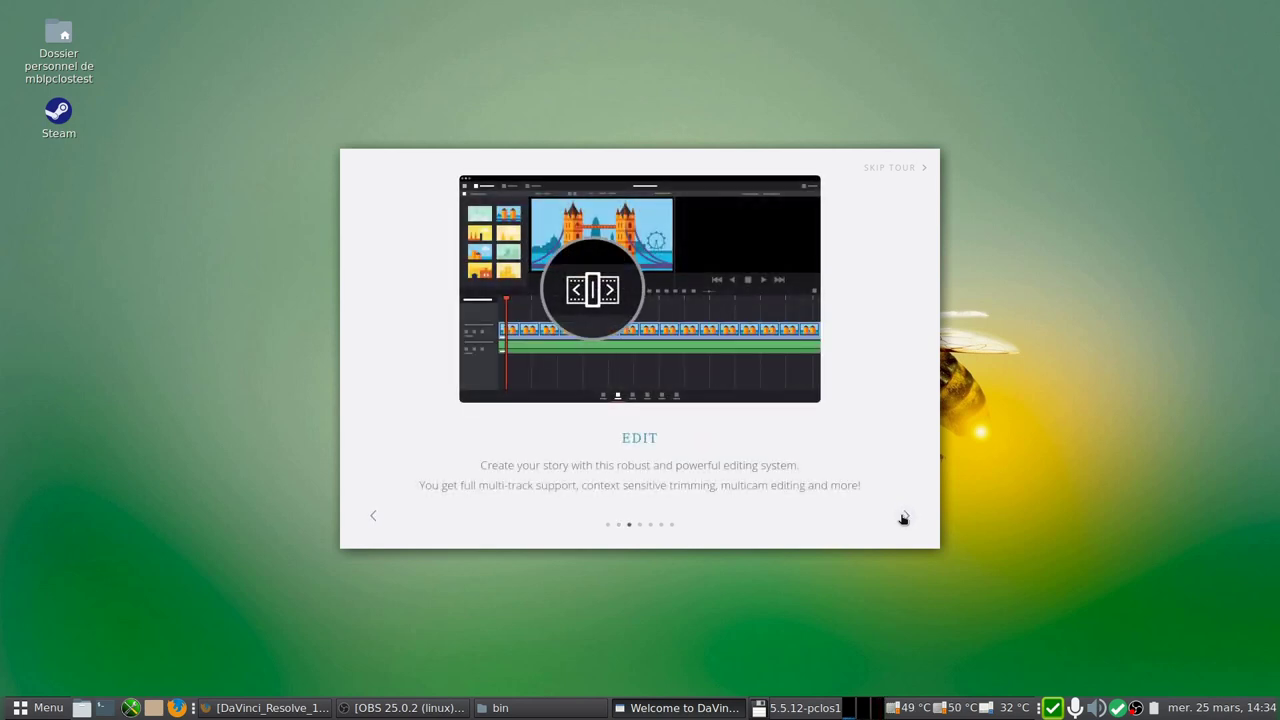
left_click(903, 517)
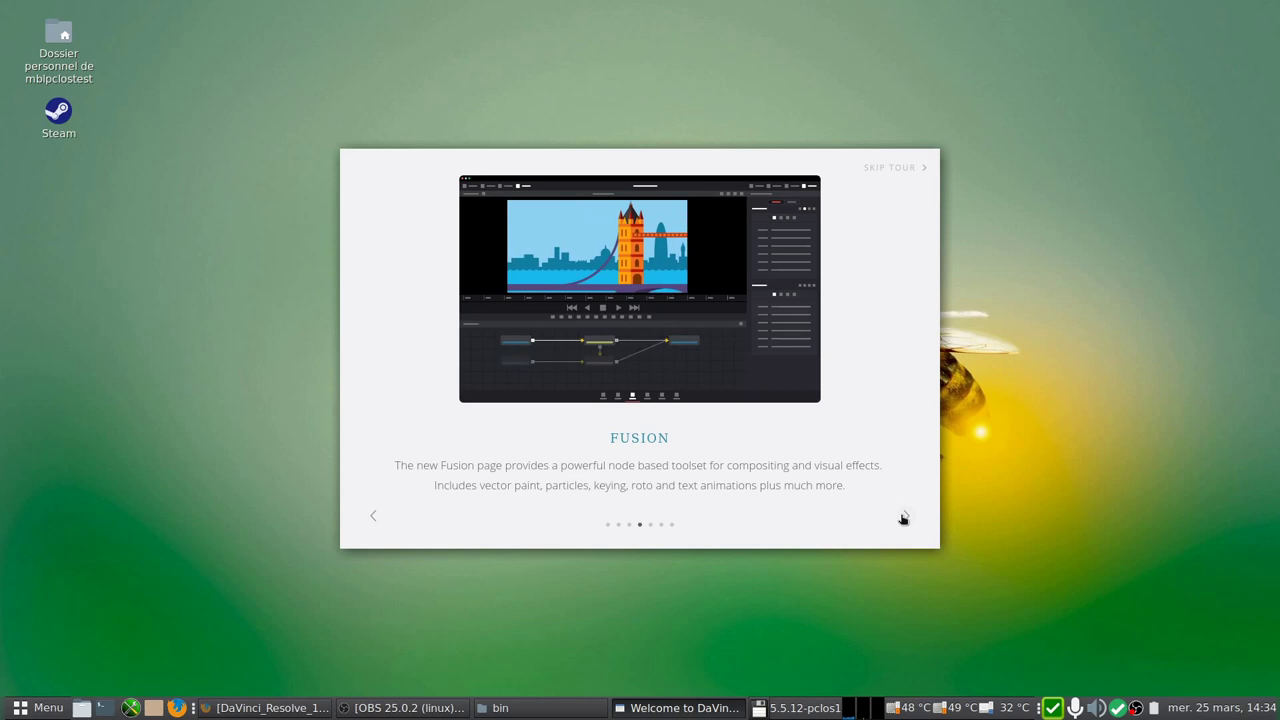
left_click(902, 519)
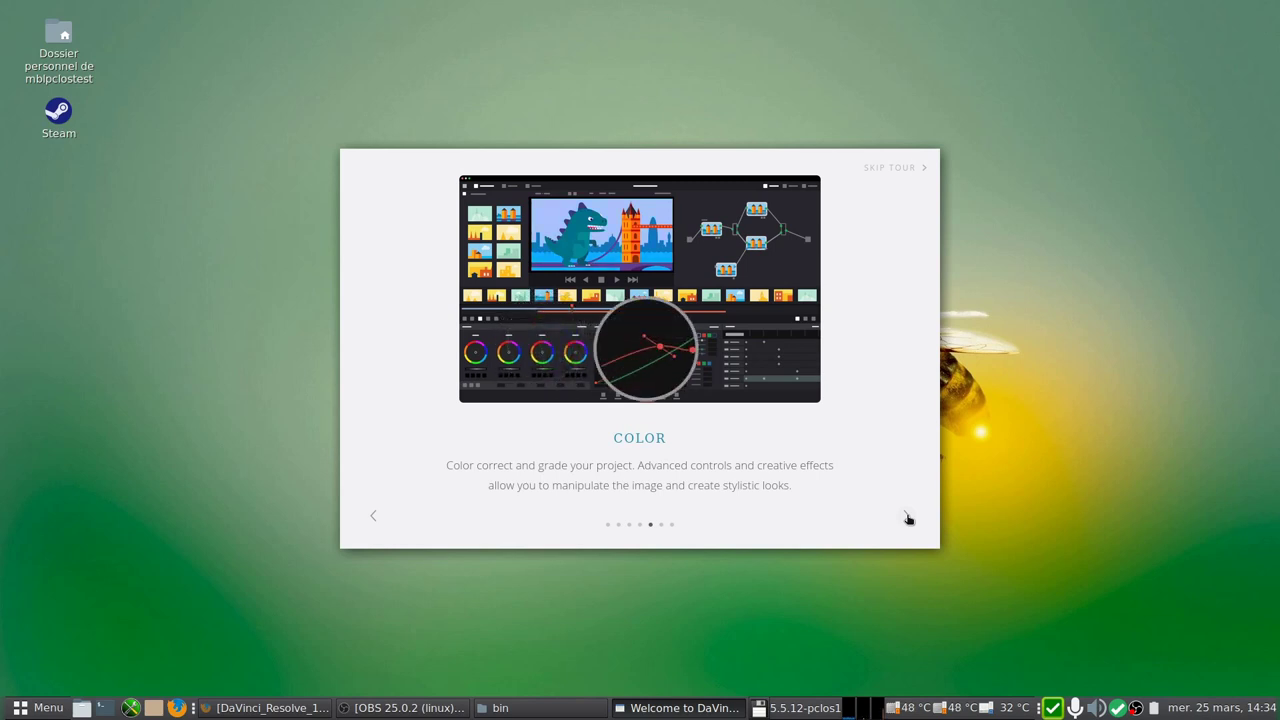
left_click(908, 518)
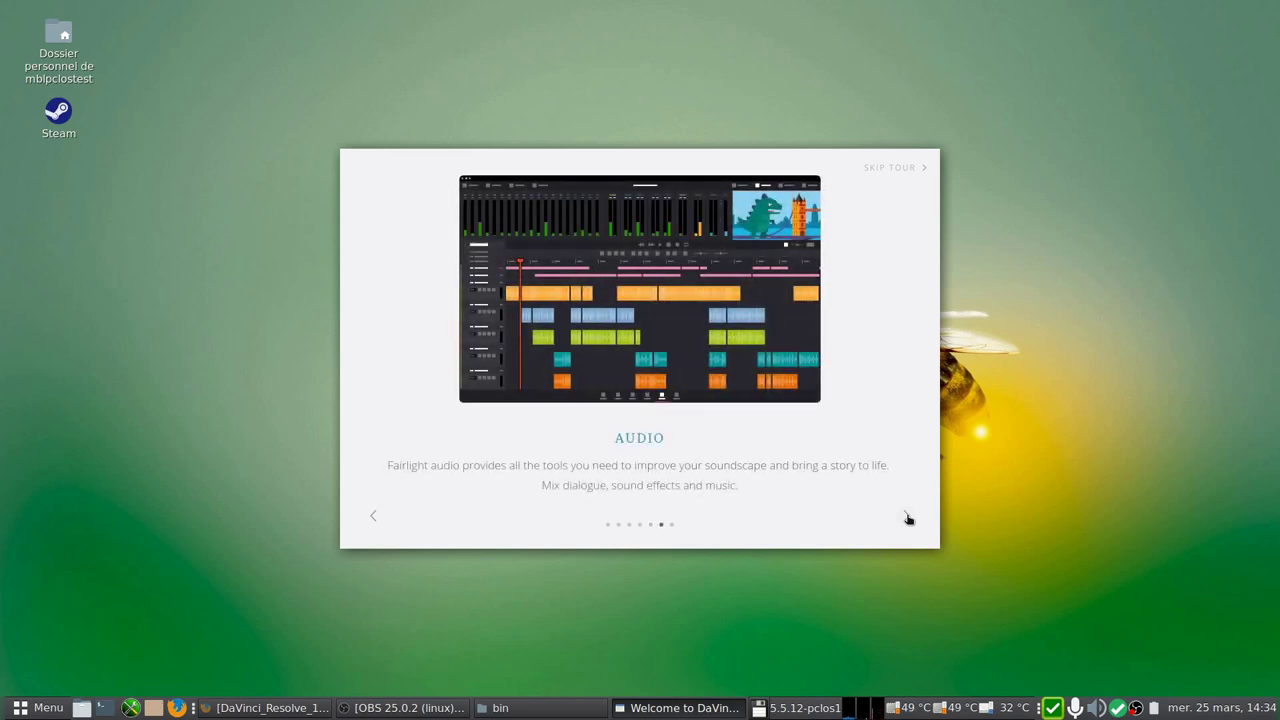
left_click(908, 518)
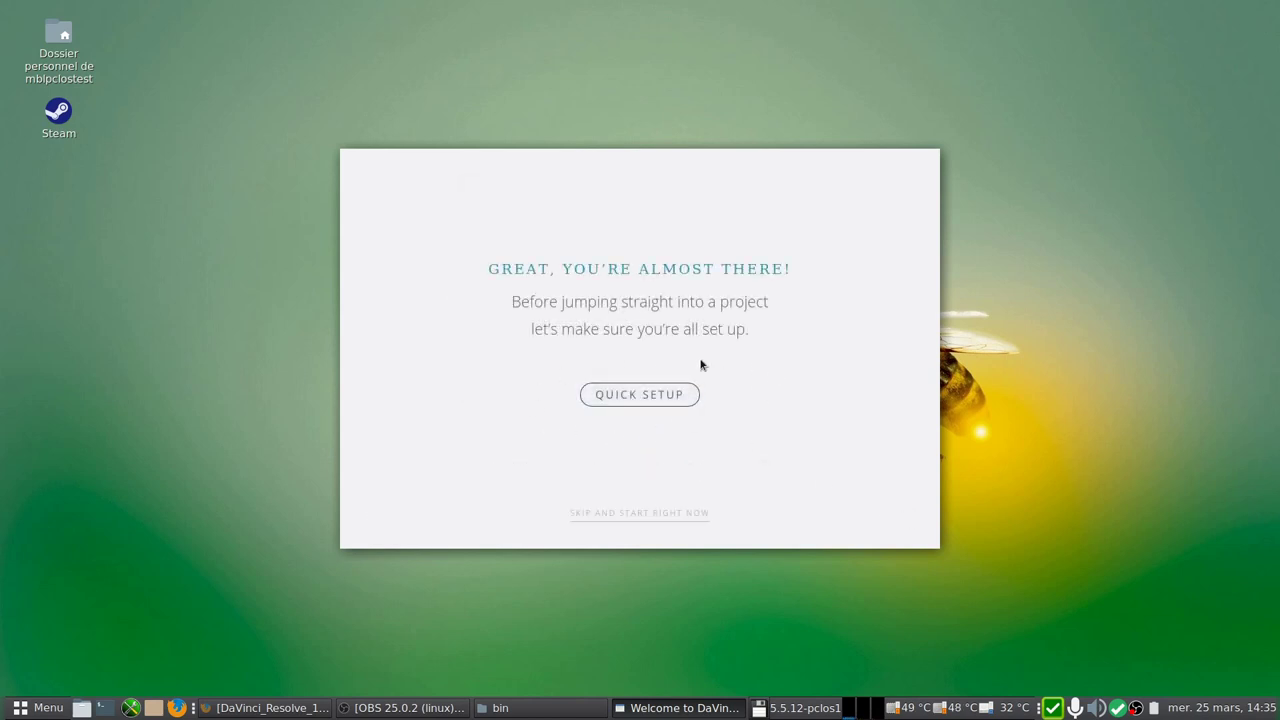
Run Quick Setup with an HD 1080 project, default media location and DaVinci Resolve keyboard, then Start
left_click(624, 401)
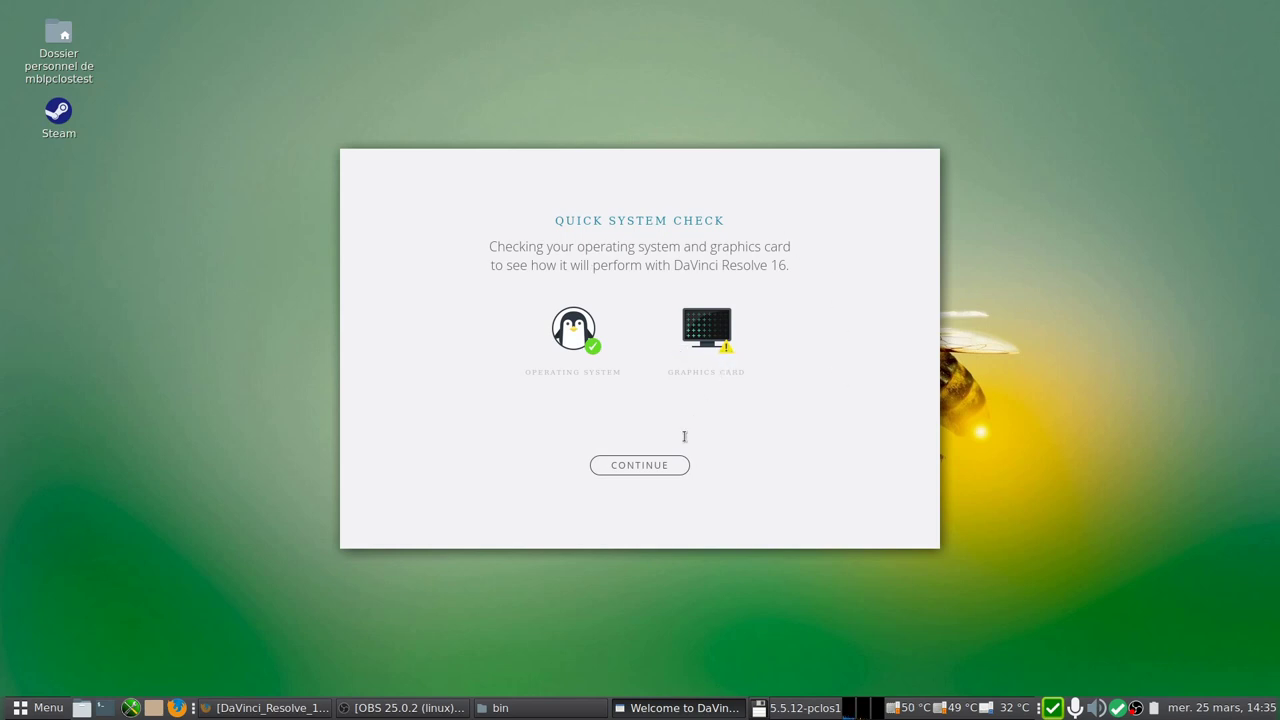
left_click(640, 472)
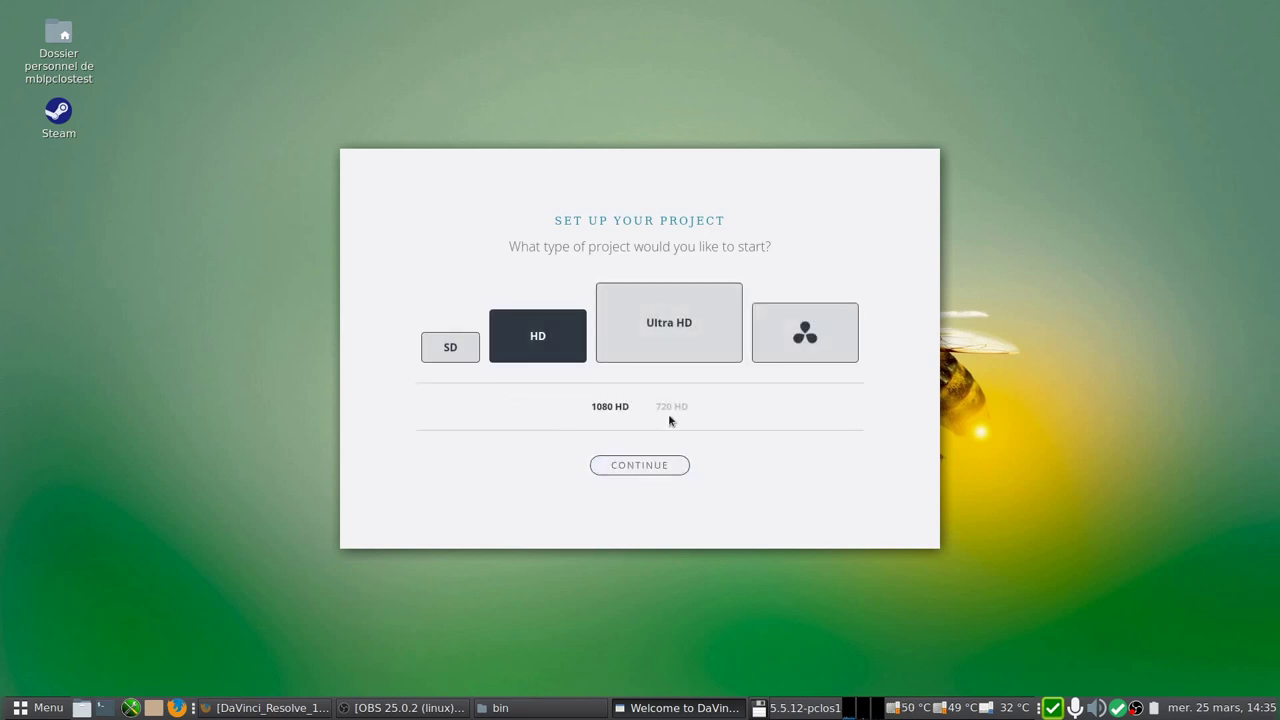
left_click(645, 466)
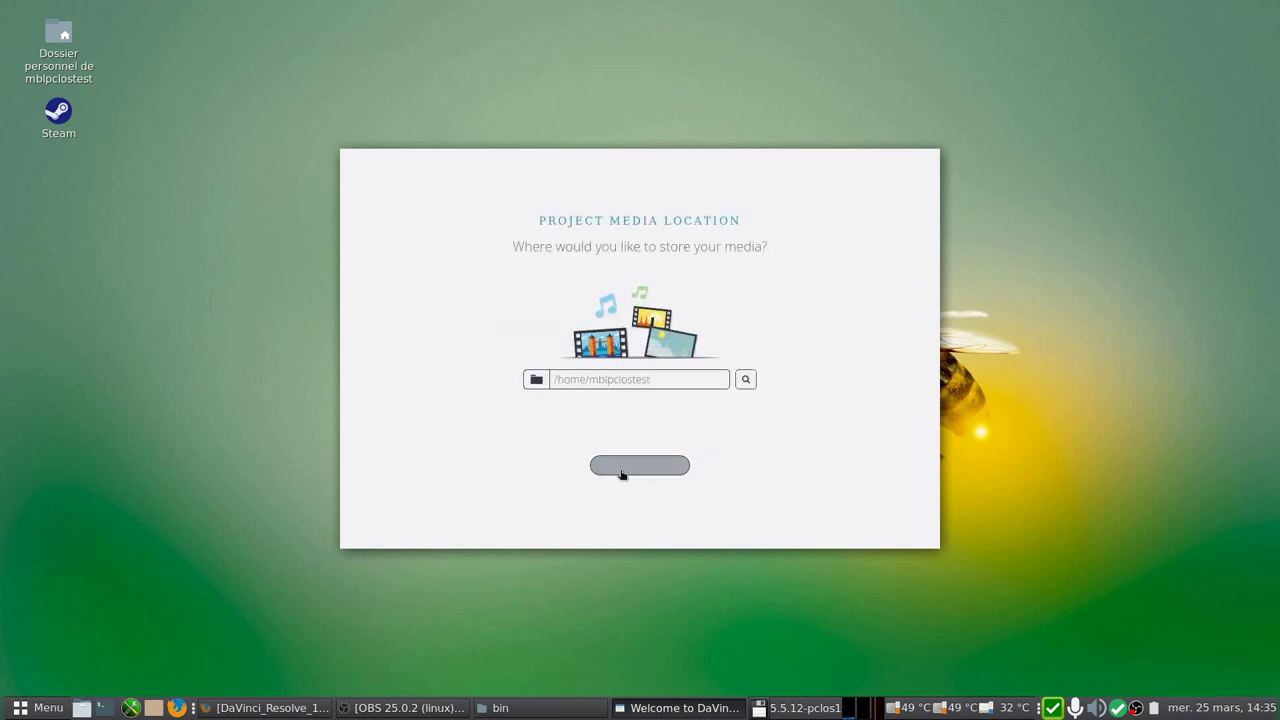
left_click(650, 467)
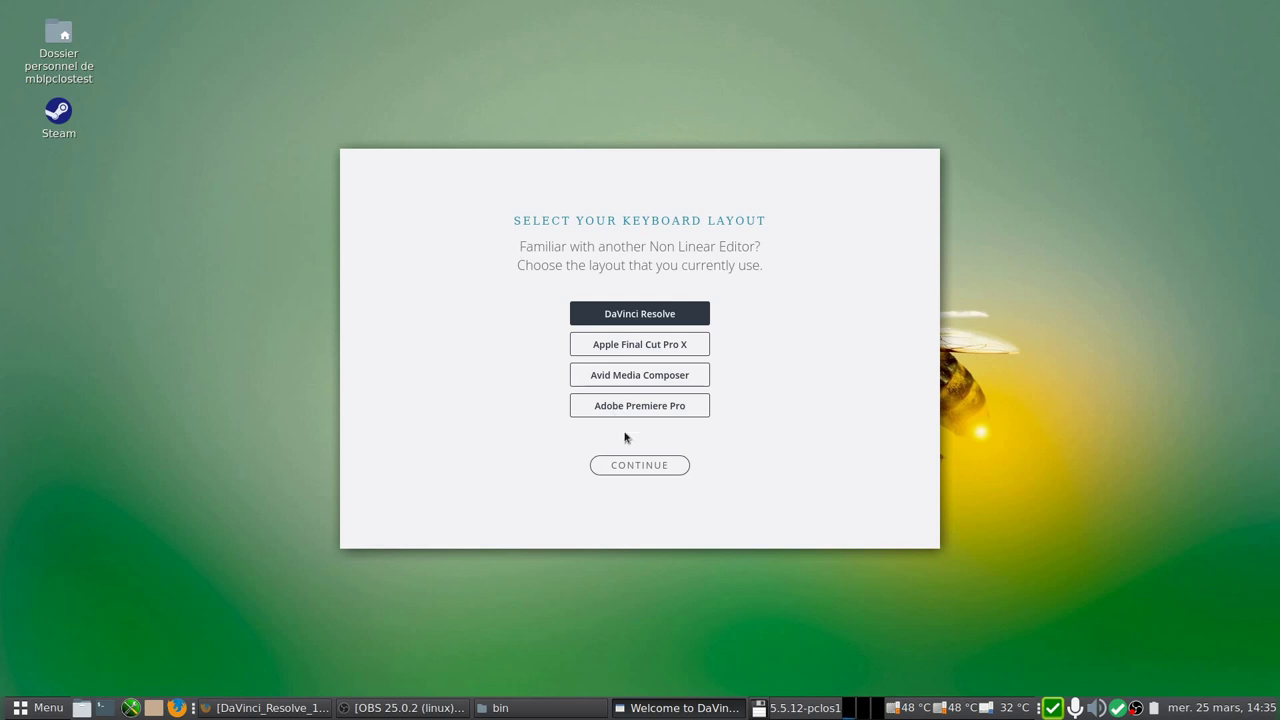
left_click(649, 466)
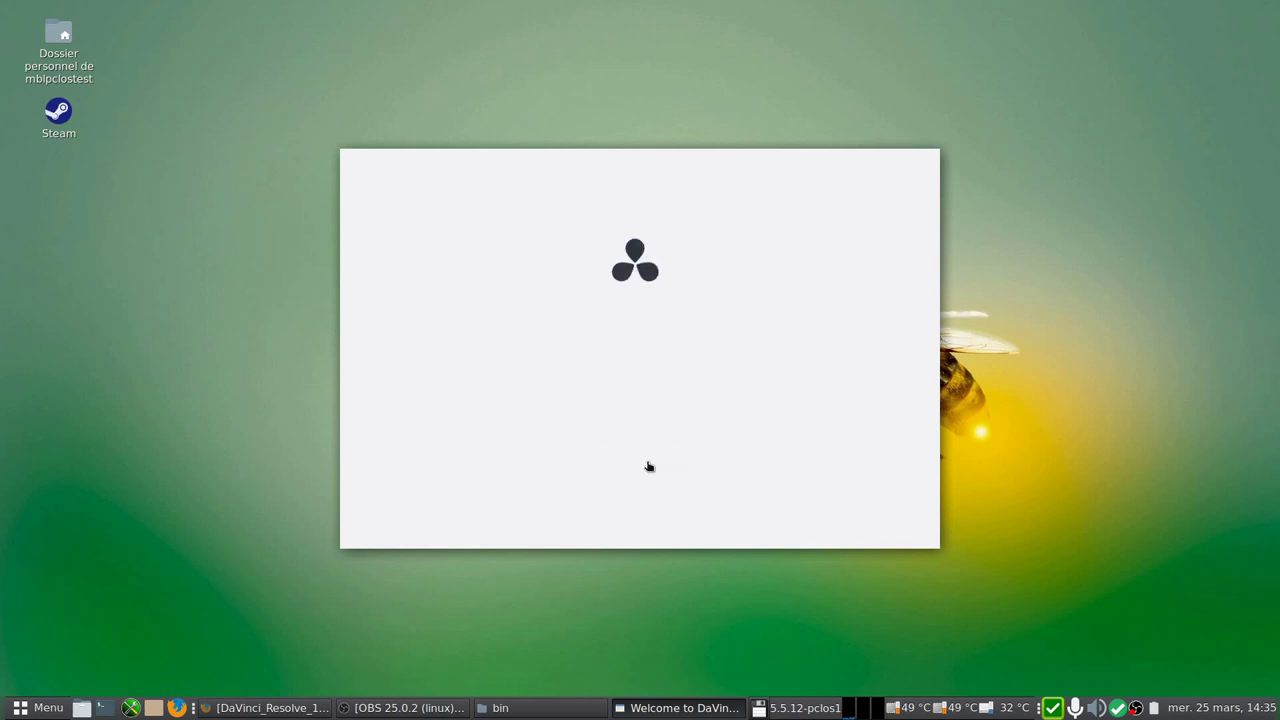
left_click(629, 469)
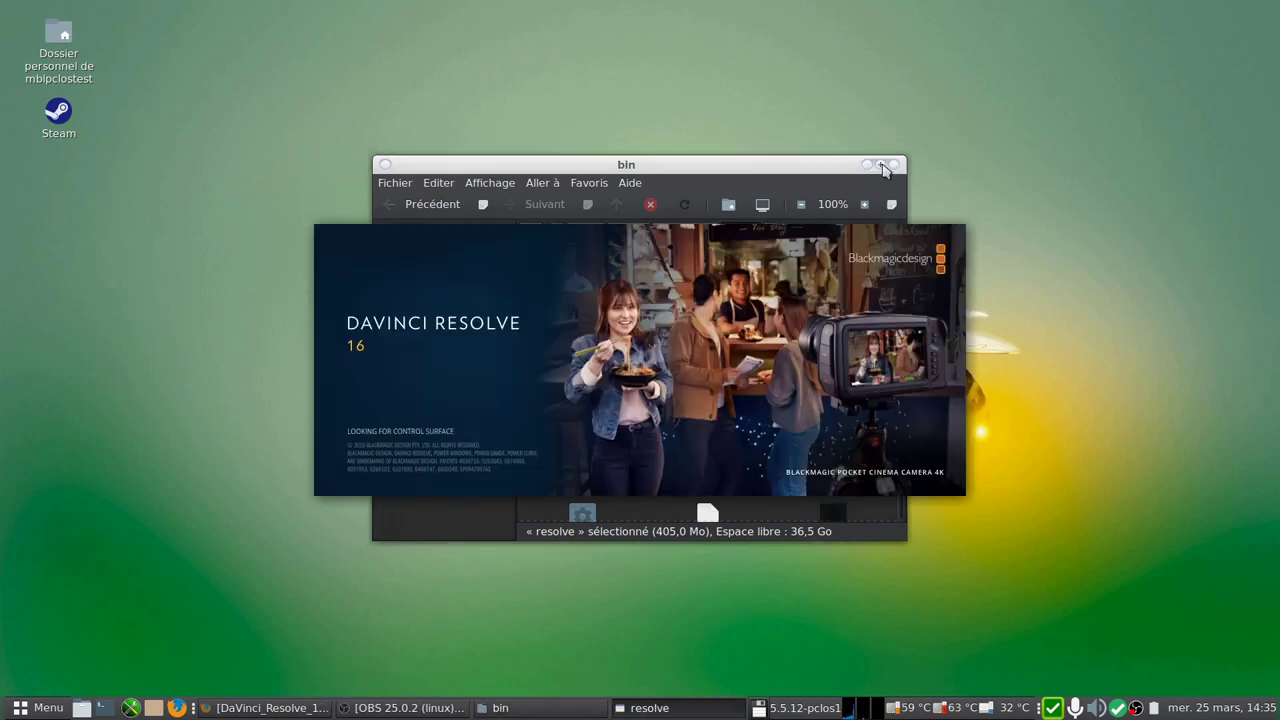
Minimize the file manager and skip the 16.2 software update once Resolve loads
left_click(867, 164)
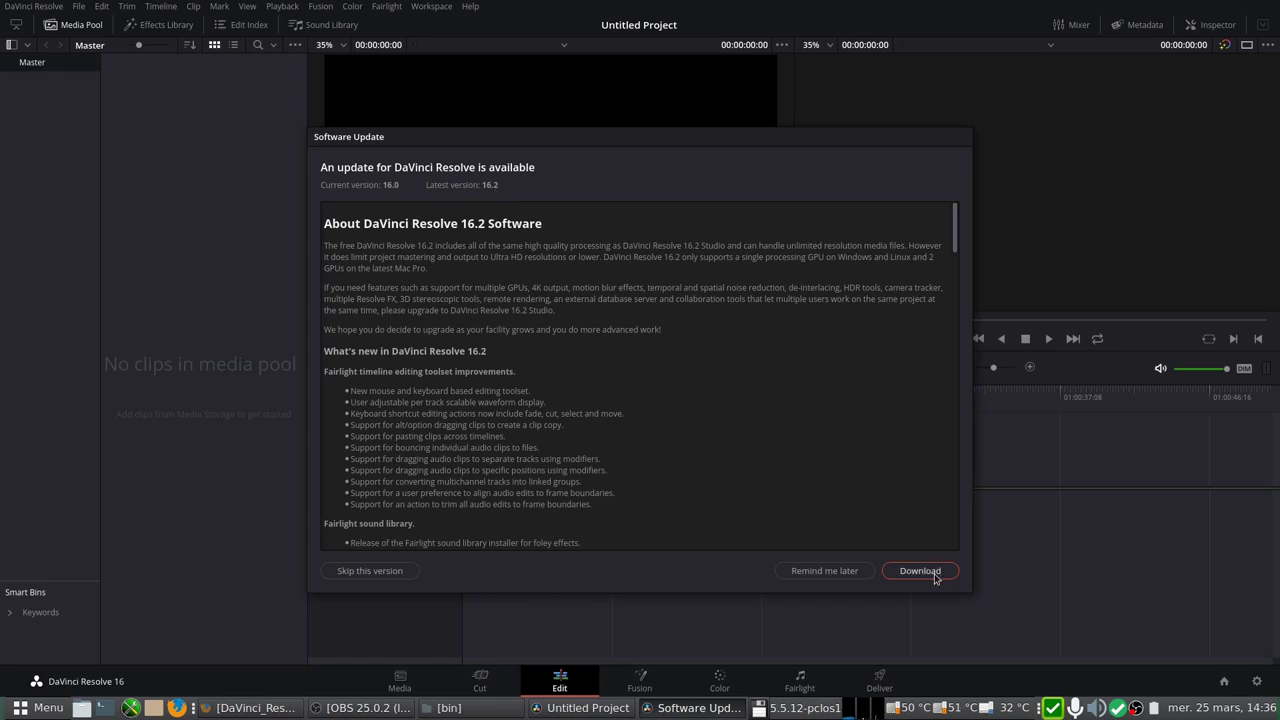
left_click(366, 574)
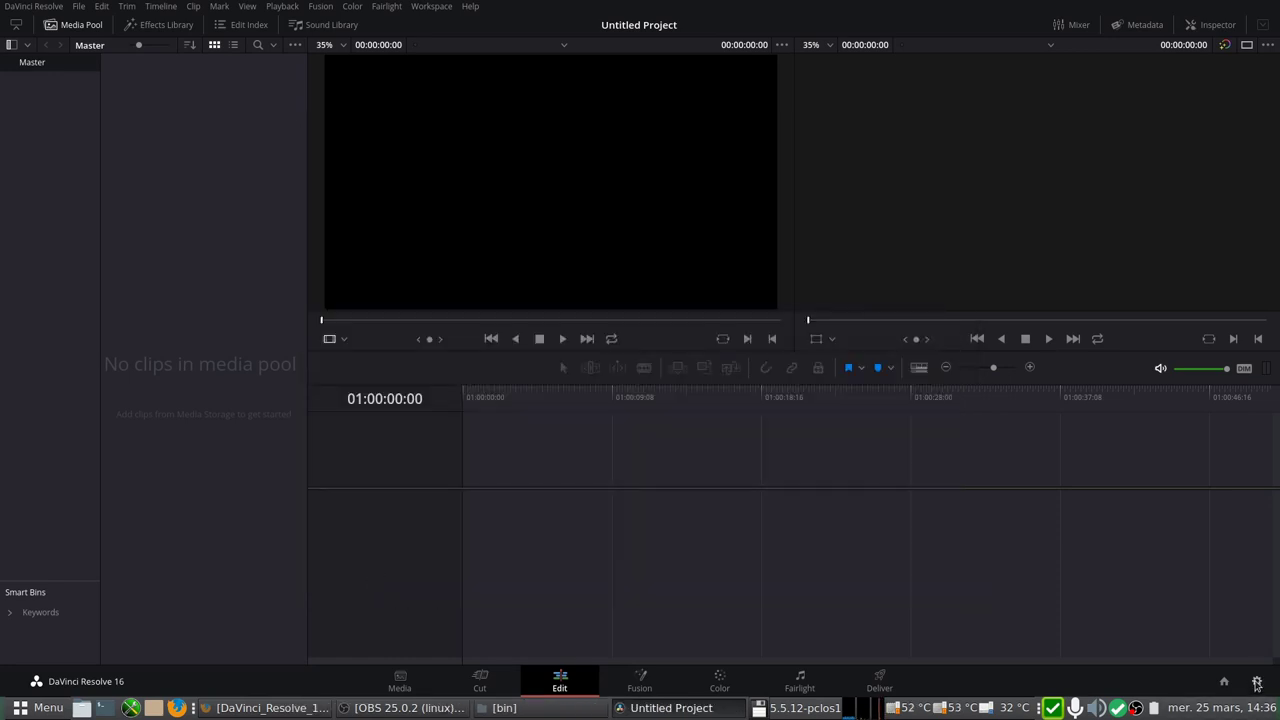
Look through Project Settings from Image Scaling to Subtitles, then cancel without changes
left_click(1257, 684)
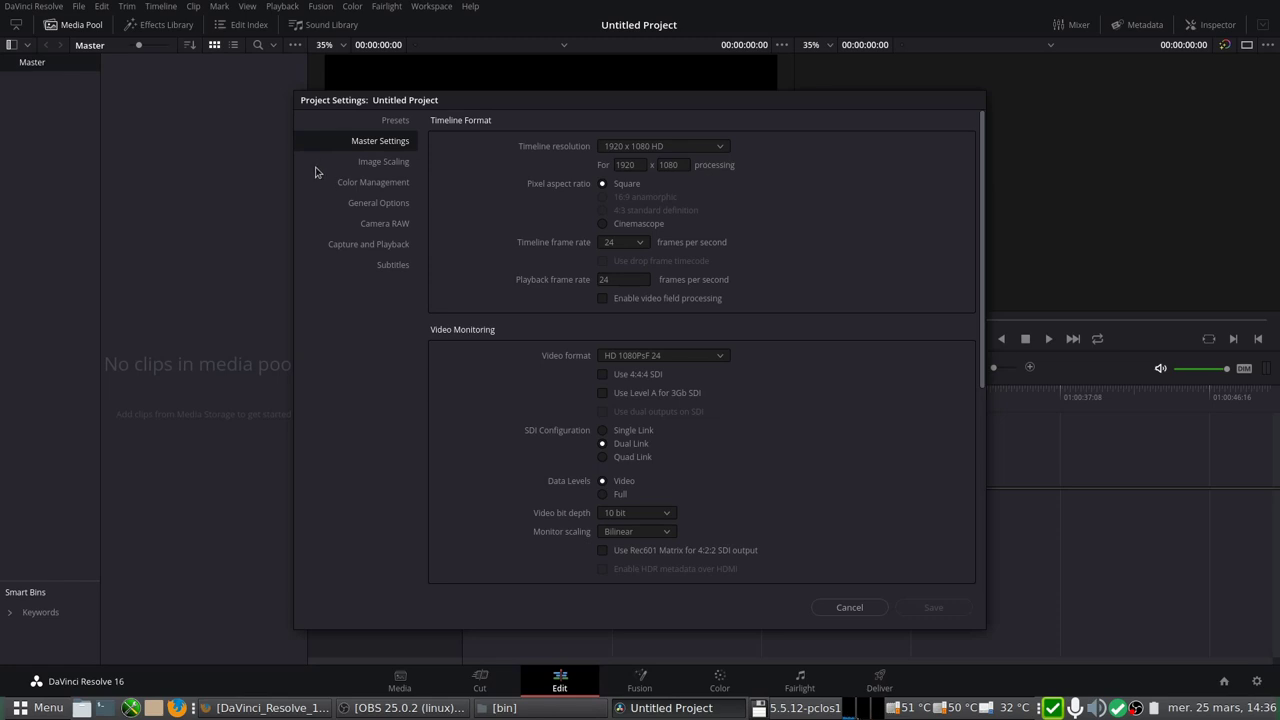
left_click(376, 168)
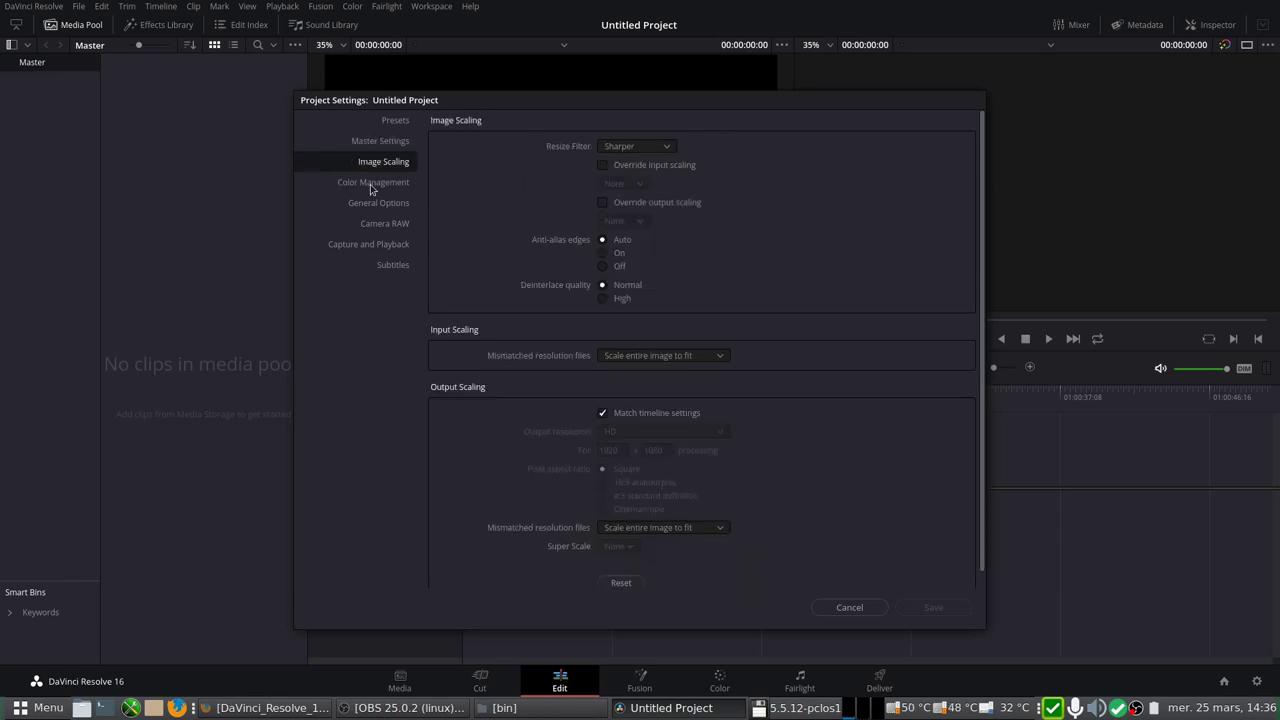
left_click(372, 184)
left_click(372, 206)
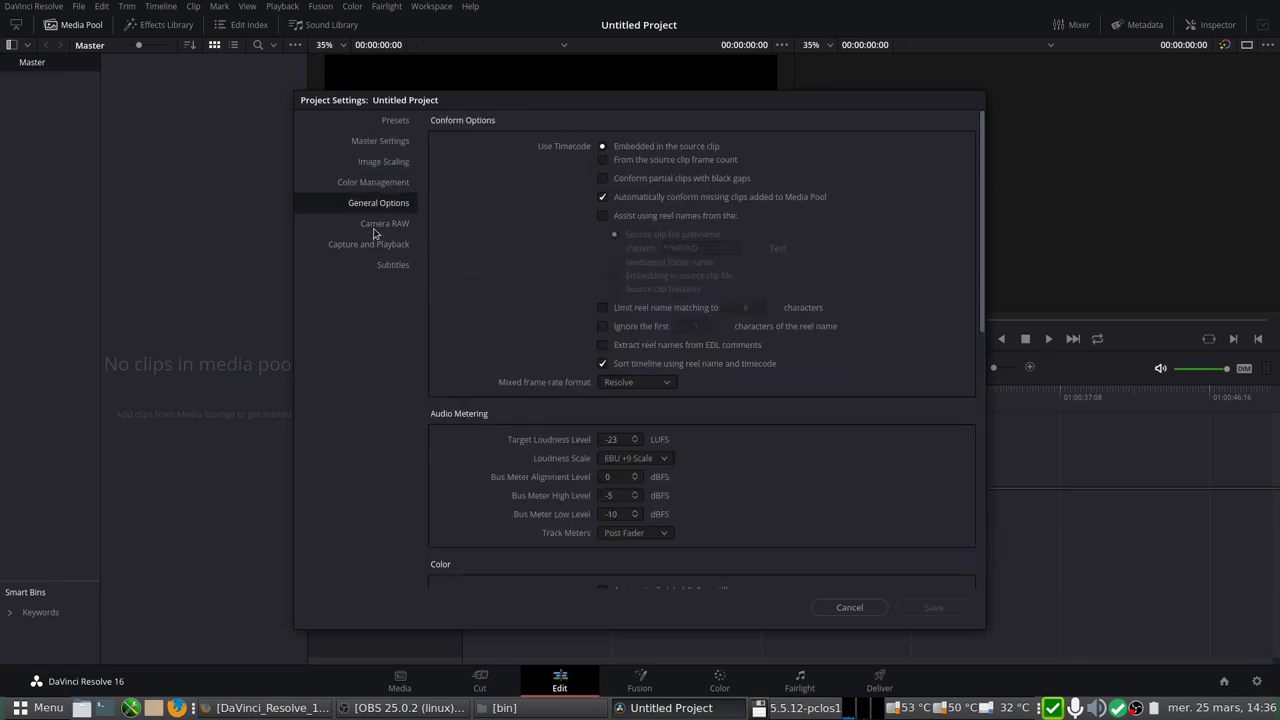
left_click(374, 230)
left_click(371, 250)
left_click(390, 268)
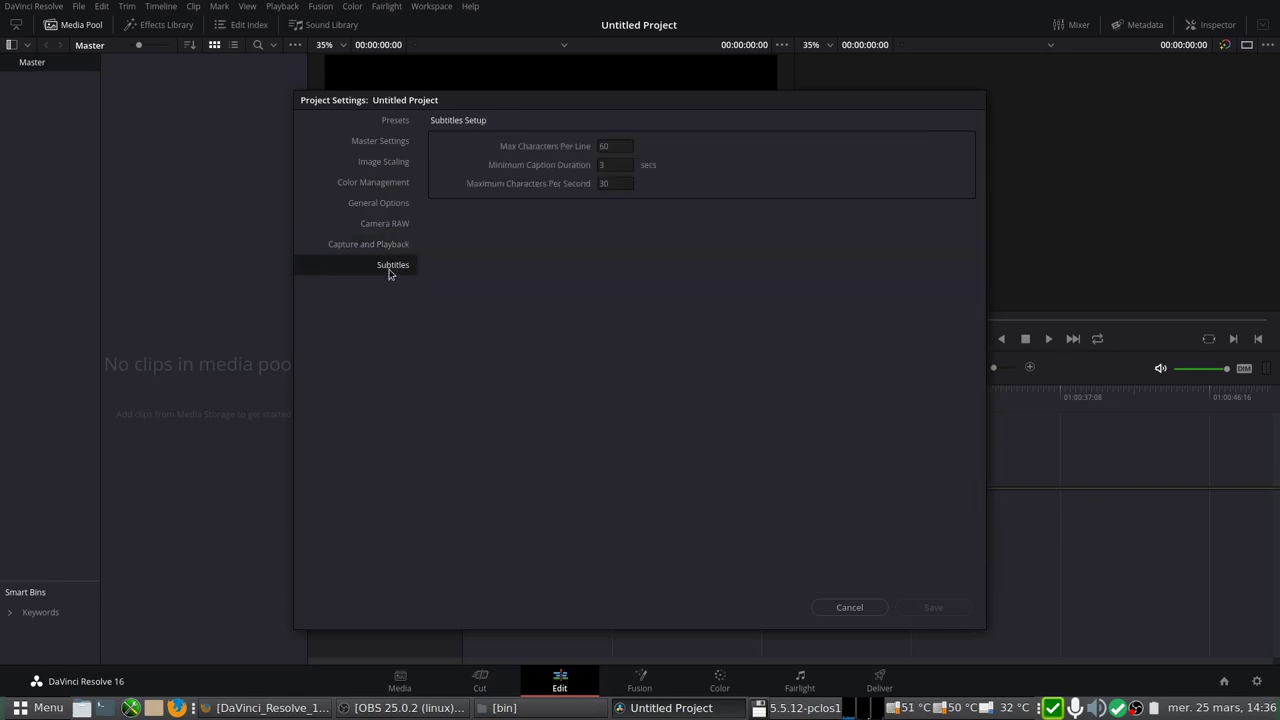
left_click(848, 609)
left_click(430, 7)
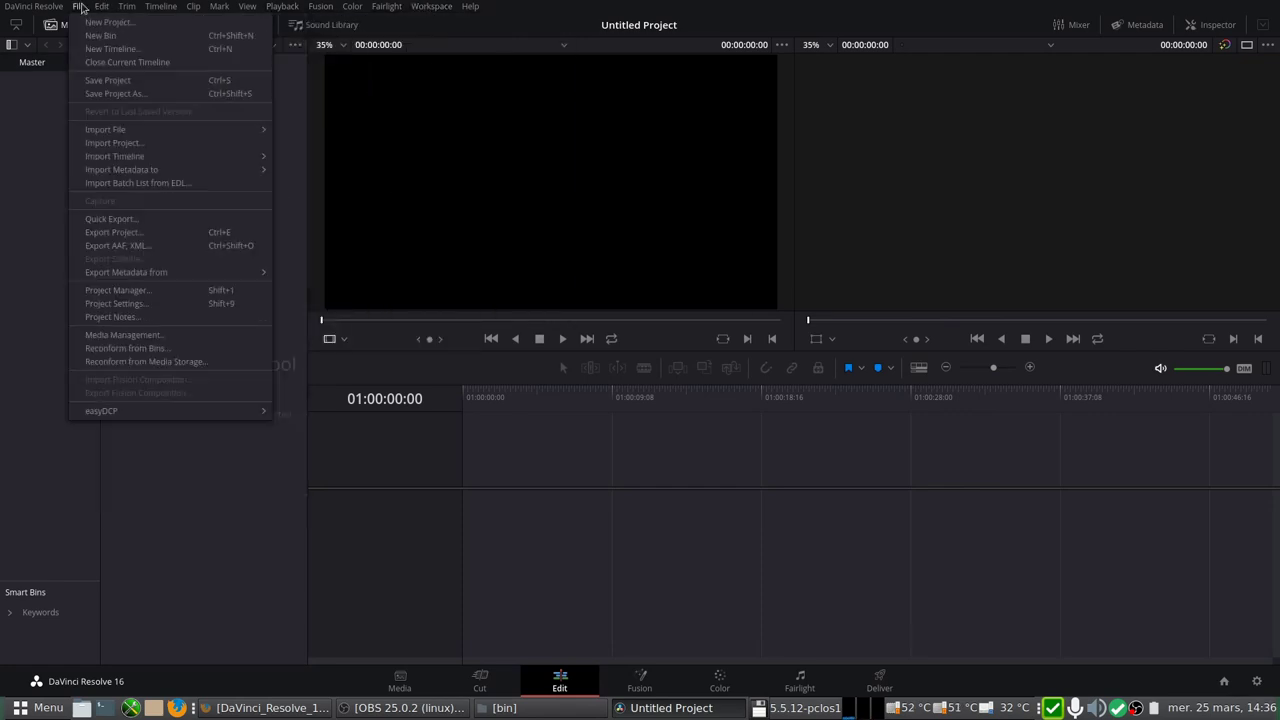
Open Preferences and review Decode Options, Video and Audio I/O, and Memory and GPU, keeping GPU mode Auto
mouse_move(41, 8)
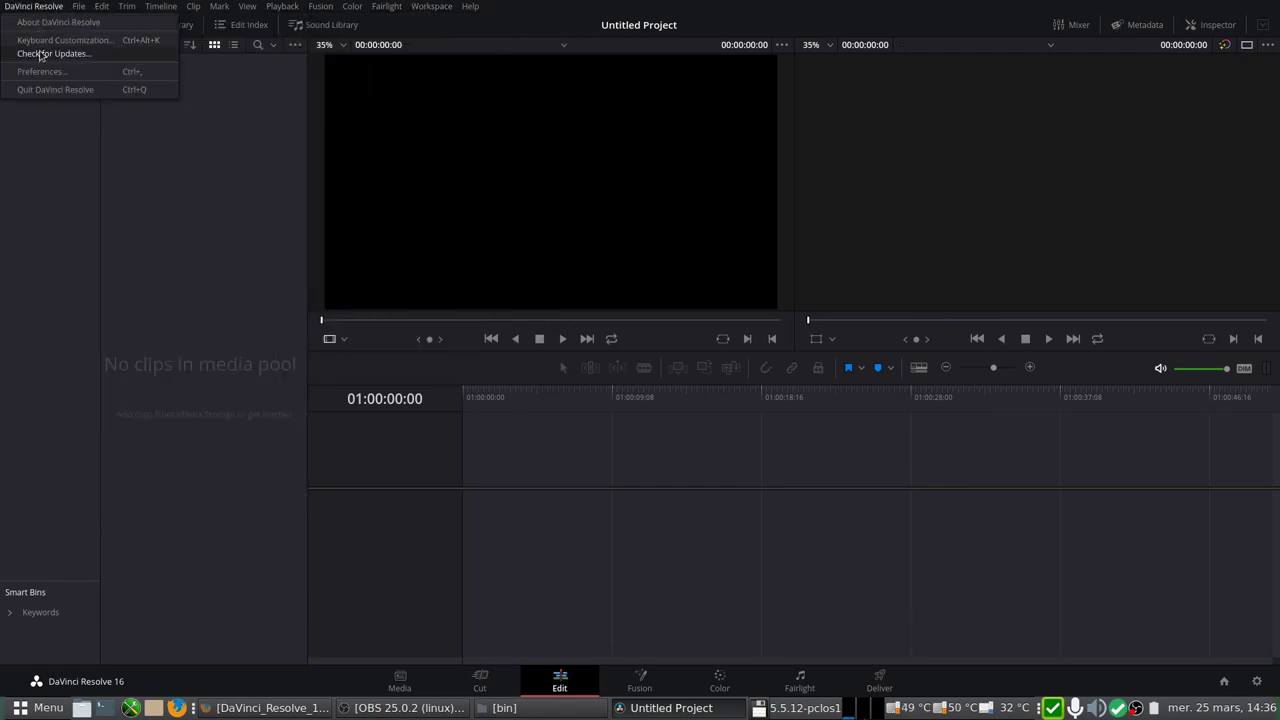
left_click(29, 74)
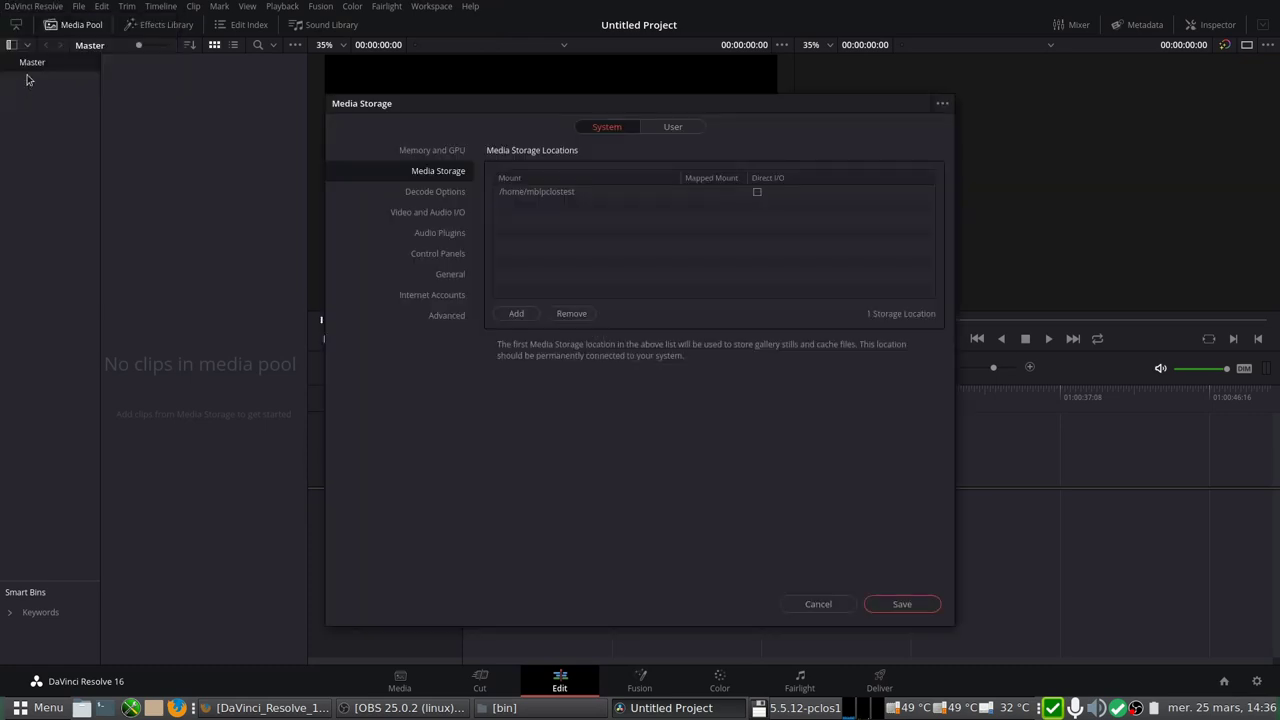
left_click(415, 197)
left_click(419, 216)
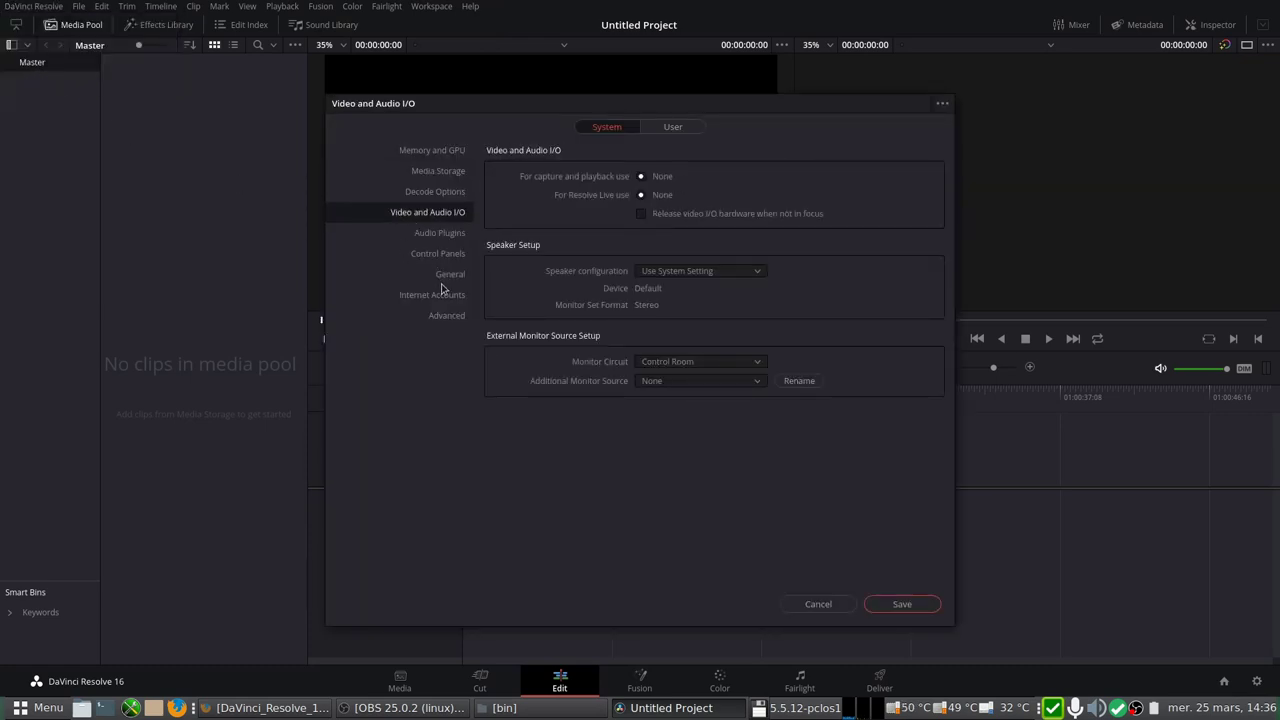
left_click(434, 155)
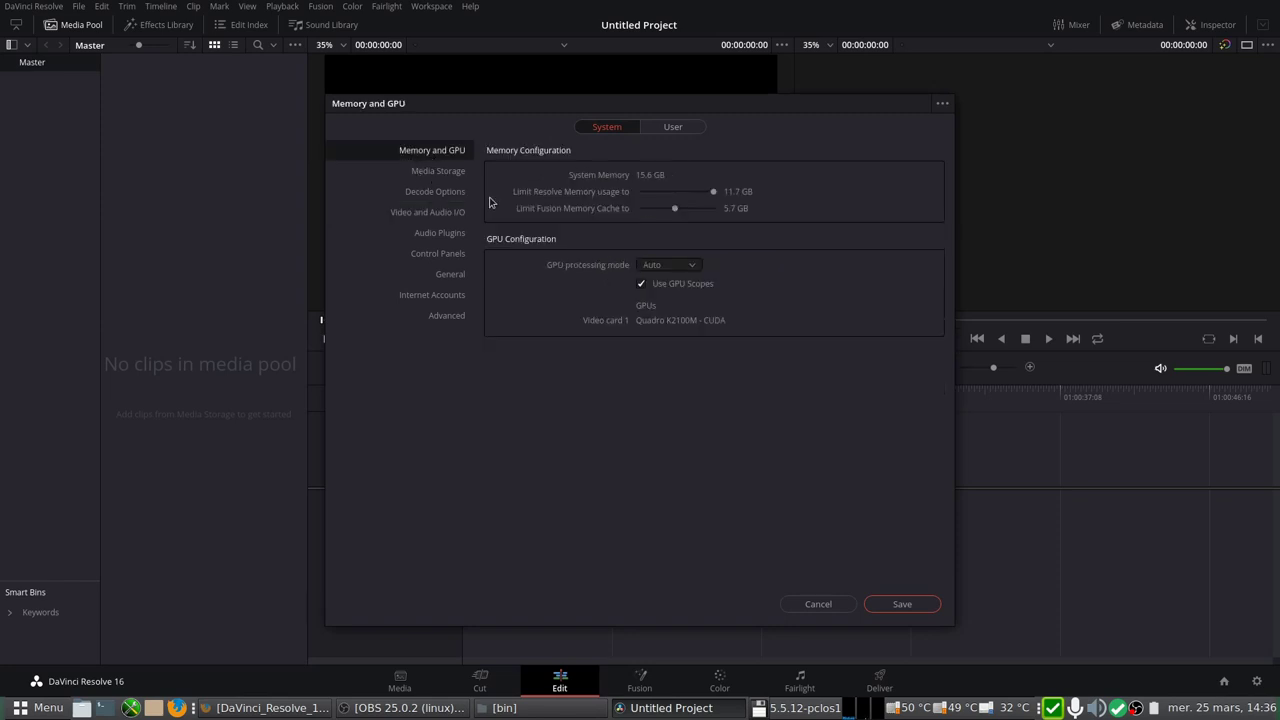
left_click(694, 268)
left_click(741, 248)
Set the UI language to Français, save the preferences, and quit DaVinci Resolve
left_click(671, 128)
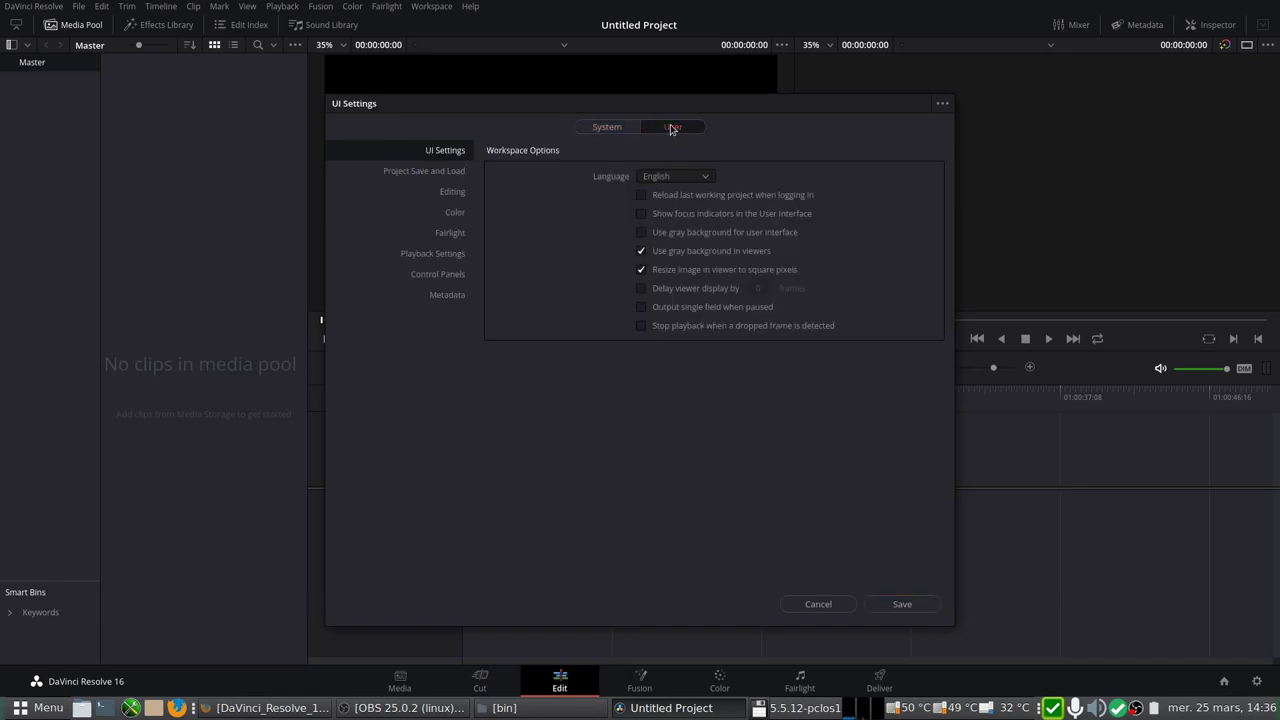
left_click(705, 177)
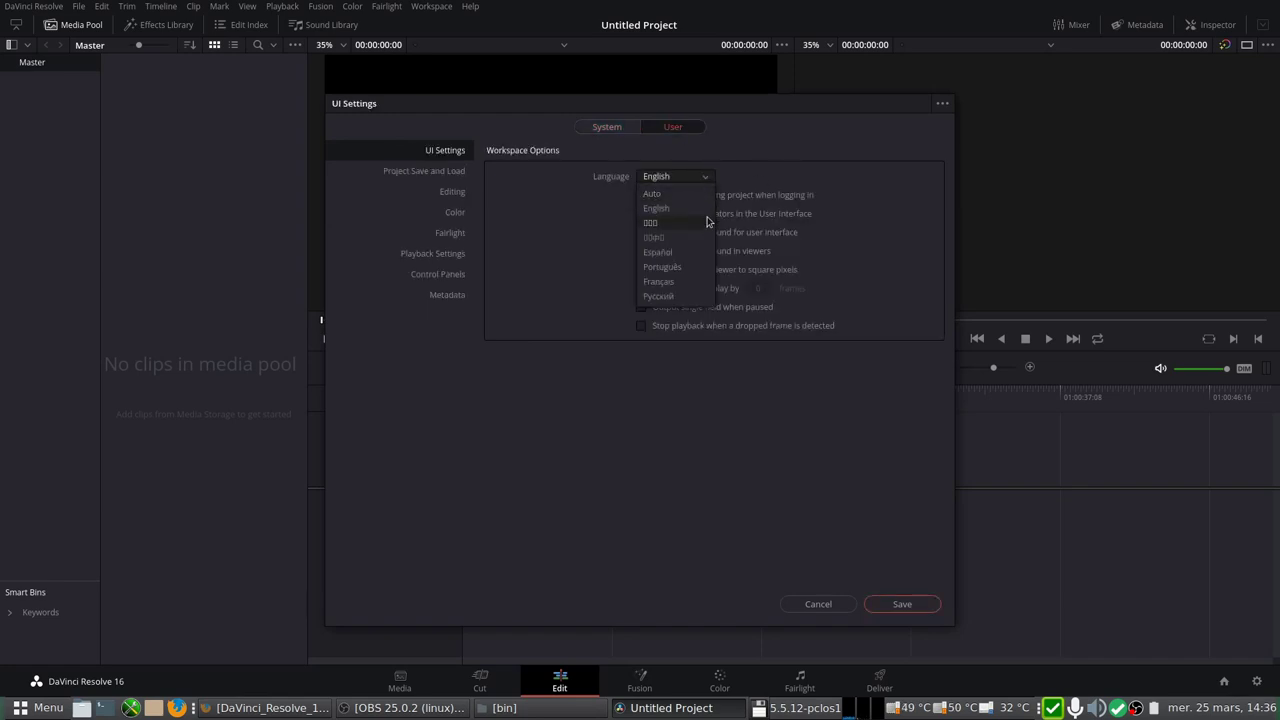
left_click(684, 281)
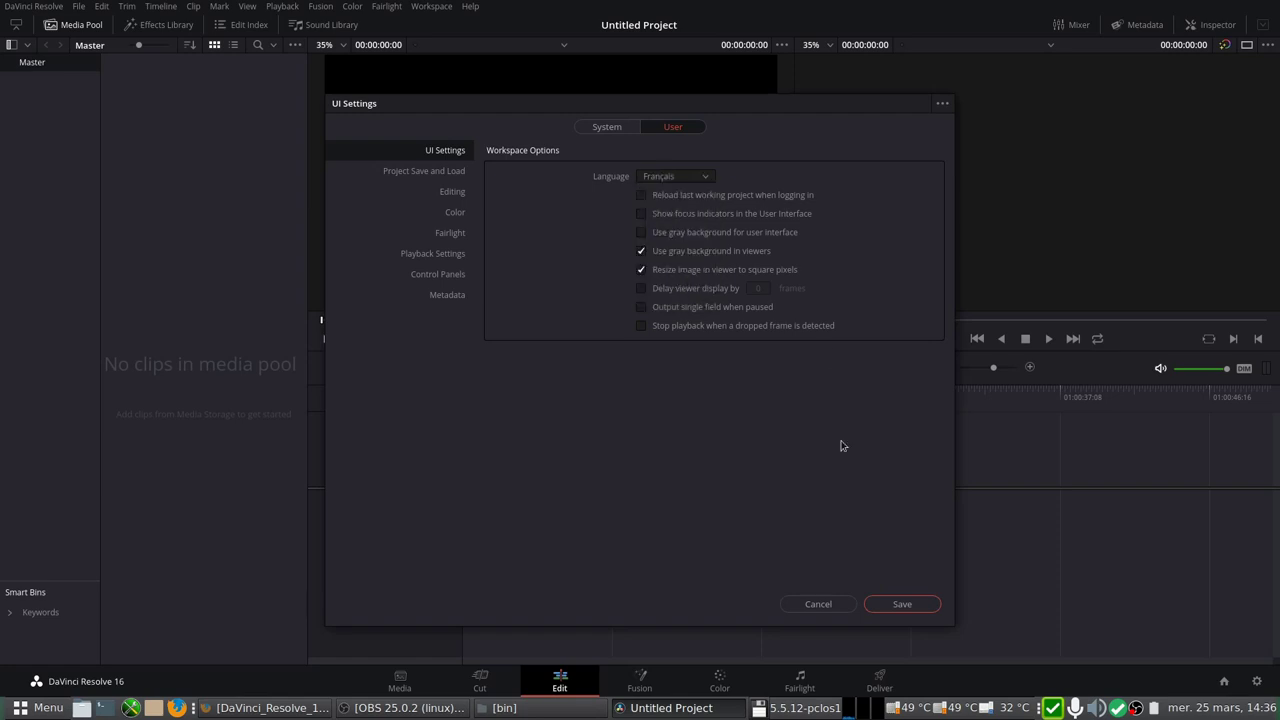
left_click(905, 605)
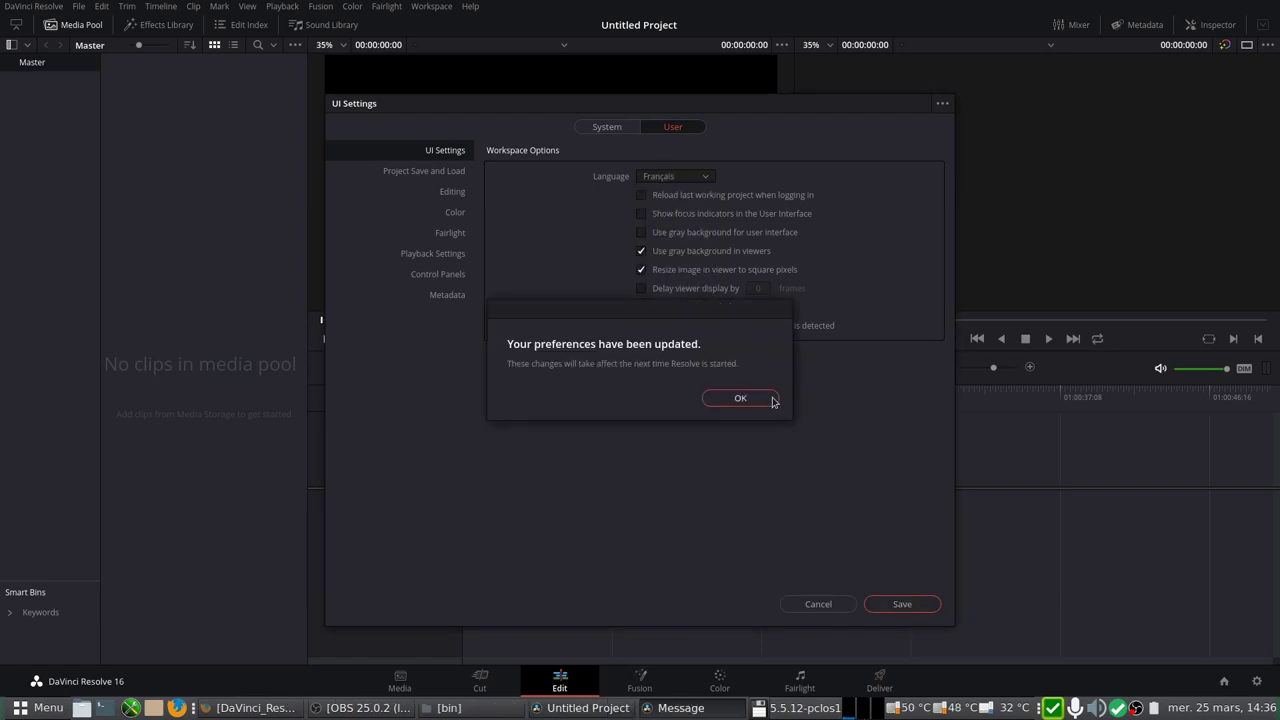
left_click(740, 398)
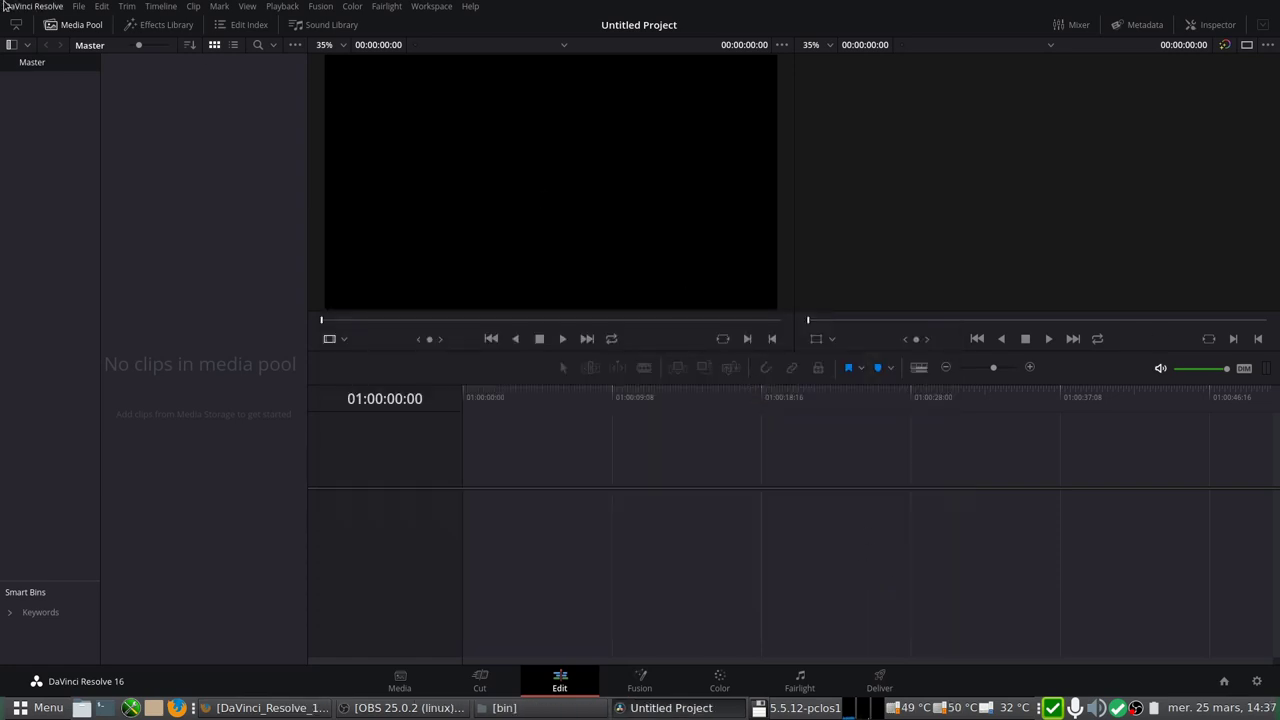
left_click(8, 6)
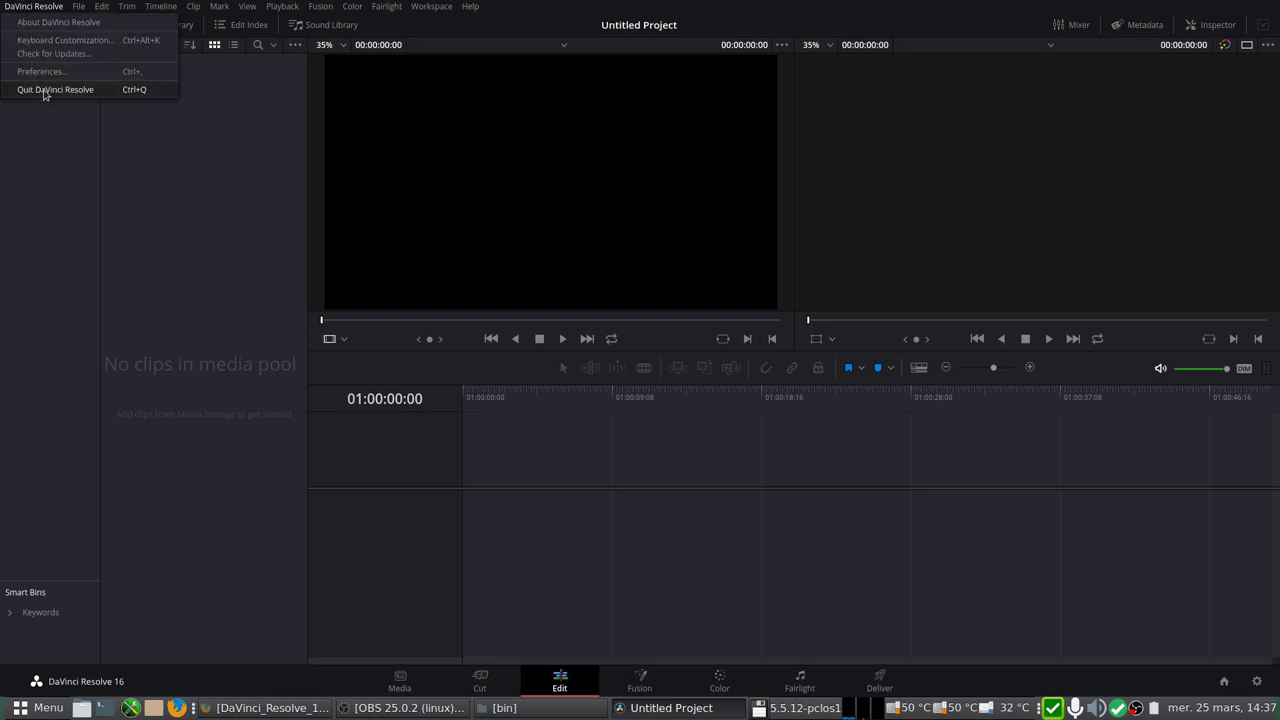
left_click(47, 89)
Relaunch resolve from /opt/resolve/bin and open Projet sans titre from the Project Manager
left_click(537, 708)
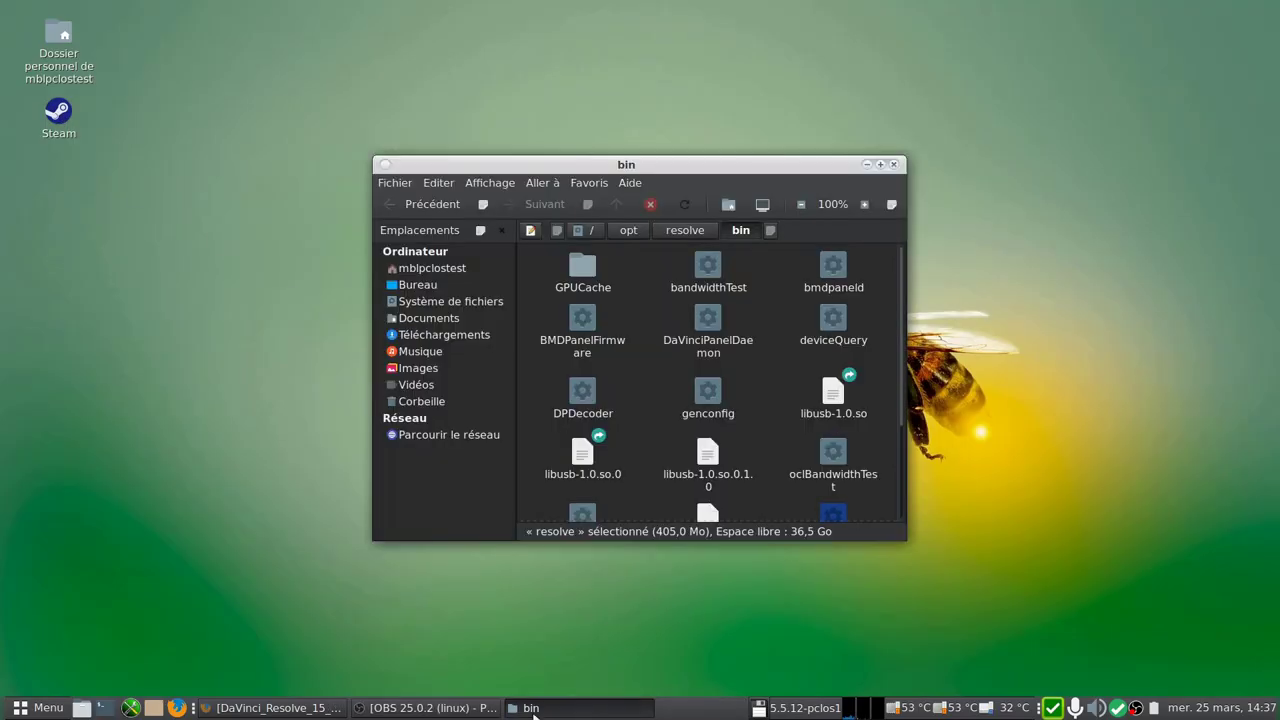
scroll(858, 430, "down", 2)
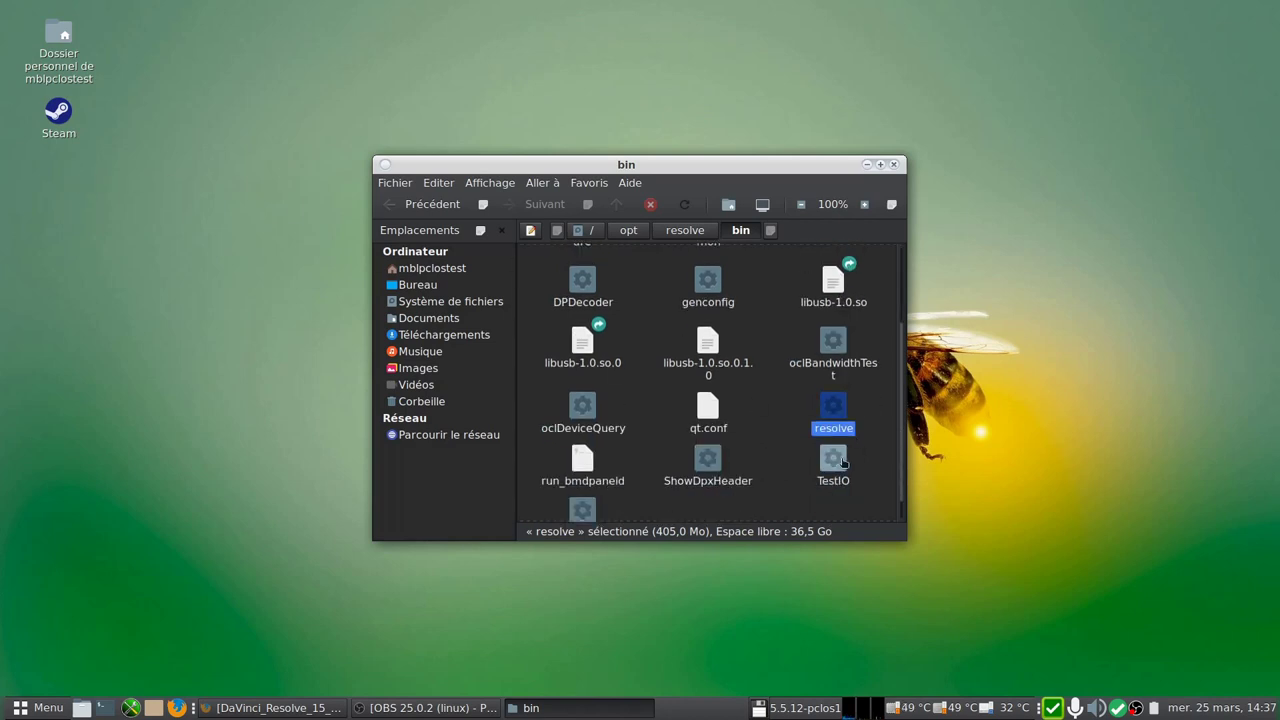
double_click(834, 418)
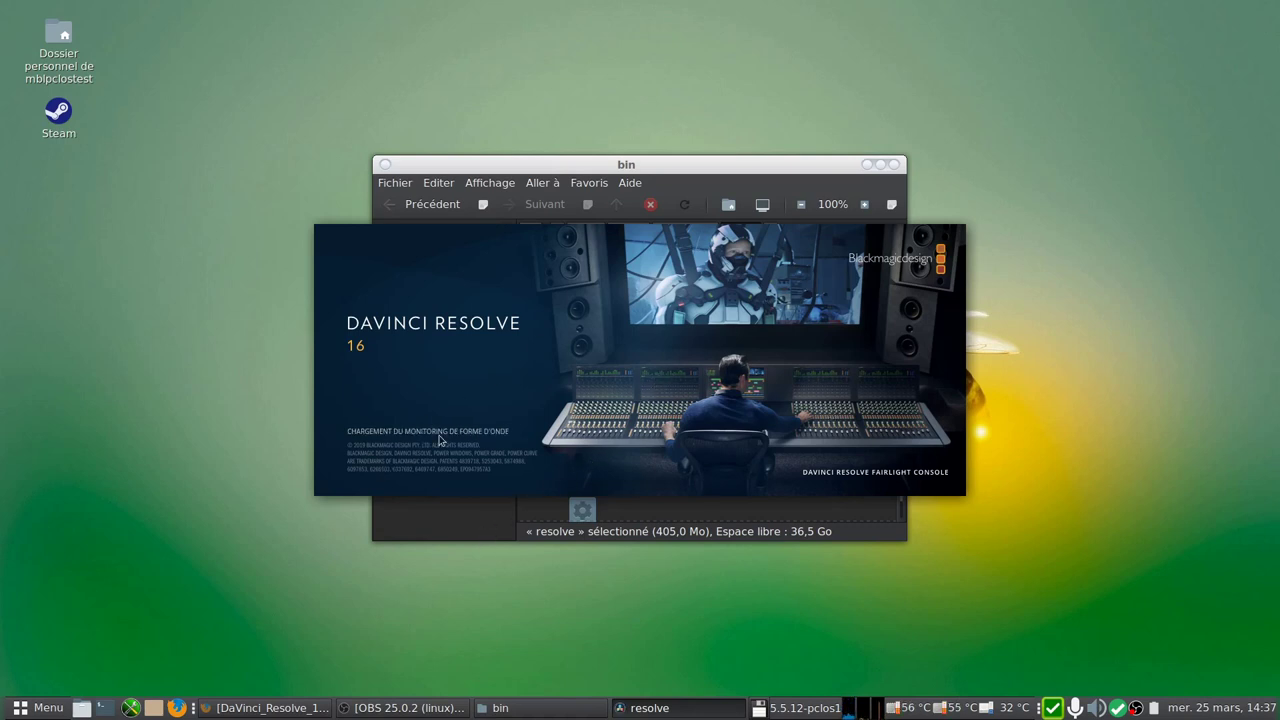
left_click(867, 165)
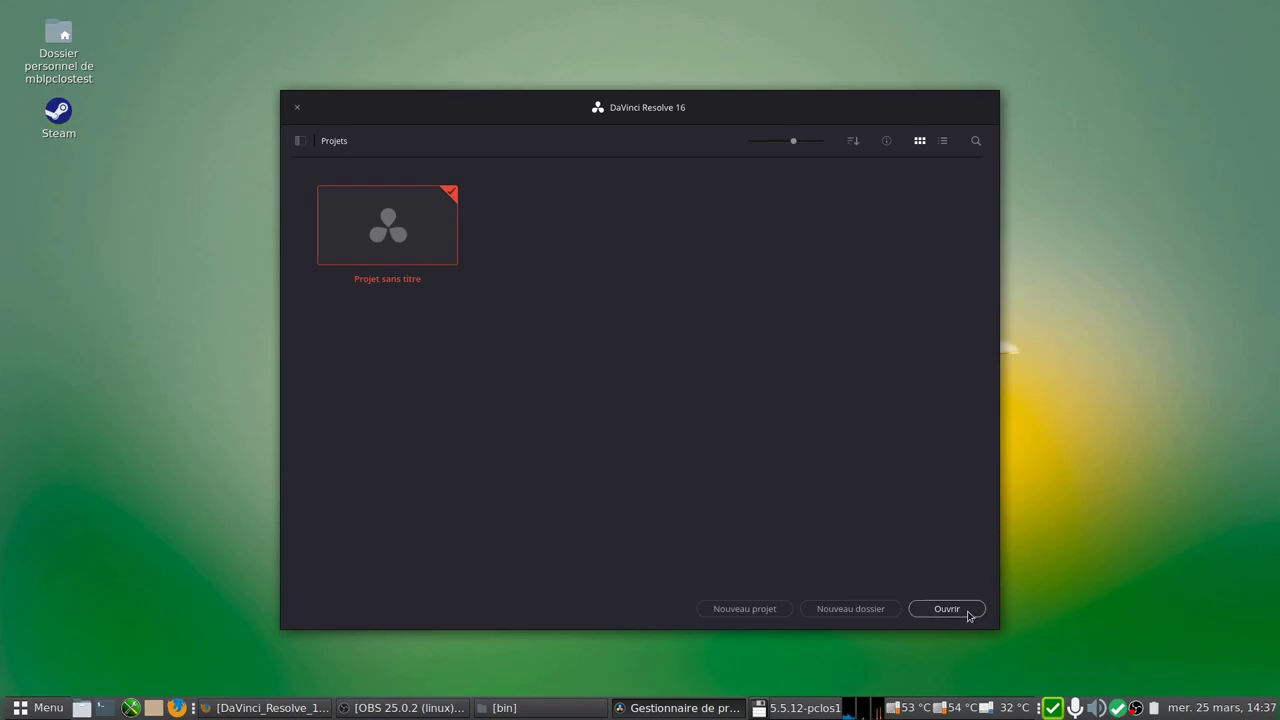
left_click(966, 612)
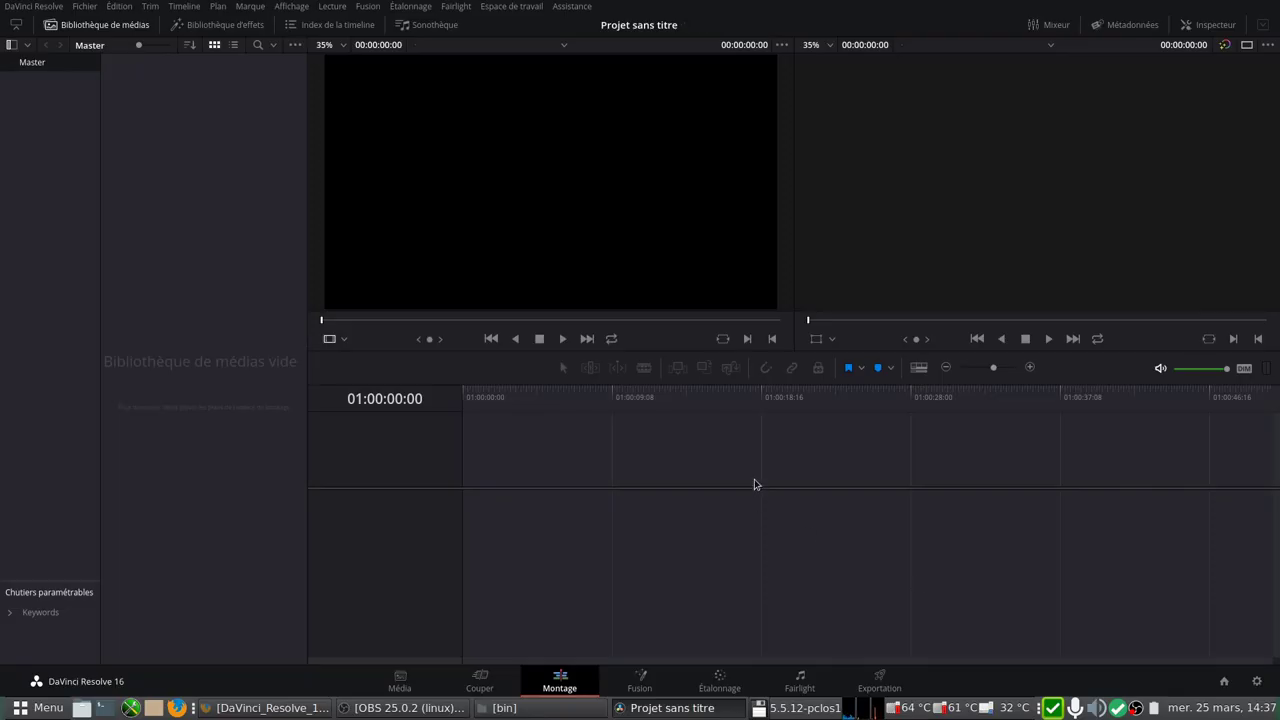
Open Paramètres du projet, view each page from Préréglages to Sous-titres, and close with Annuler
left_click(1258, 682)
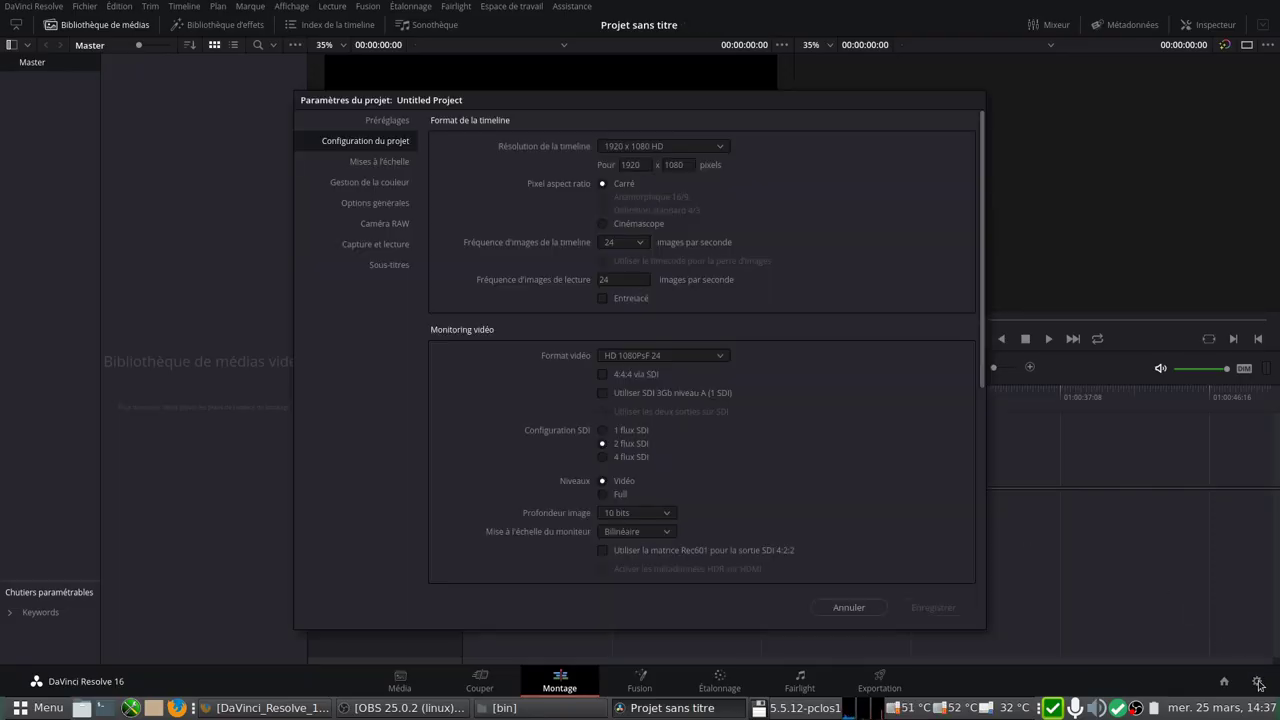
left_click(380, 122)
left_click(371, 146)
left_click(366, 167)
left_click(367, 189)
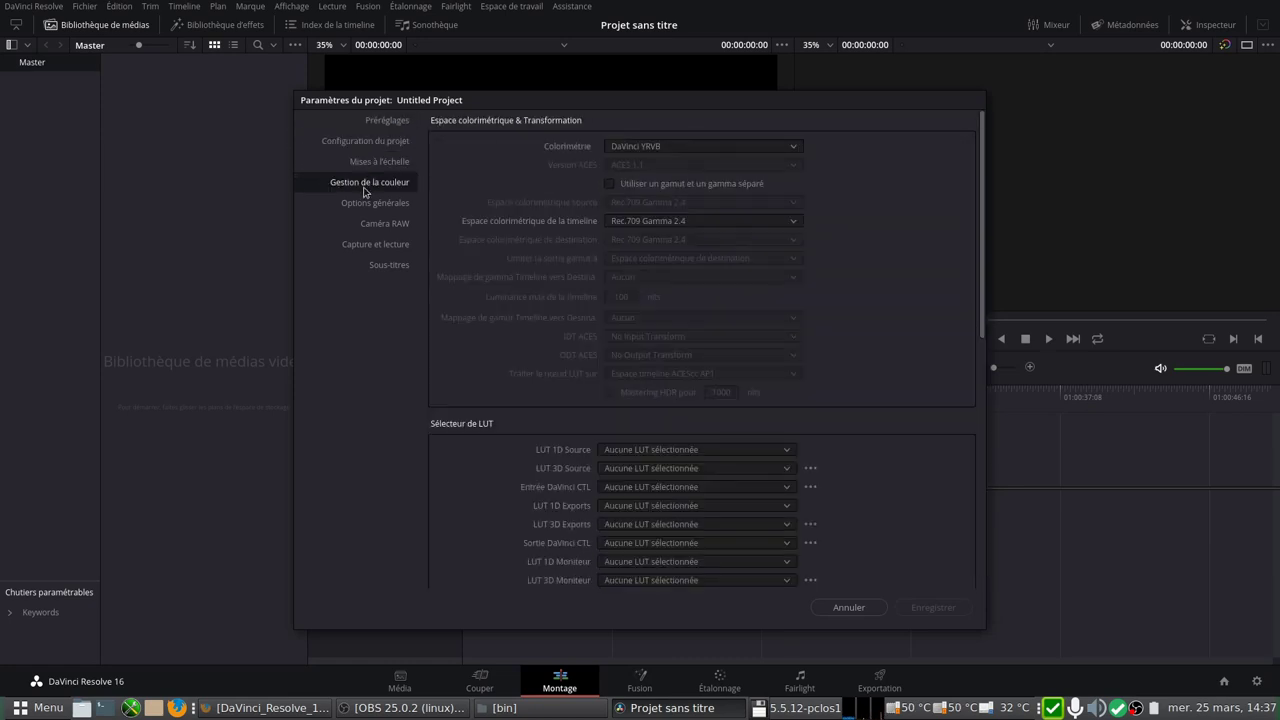
left_click(367, 209)
left_click(368, 226)
left_click(370, 245)
left_click(374, 265)
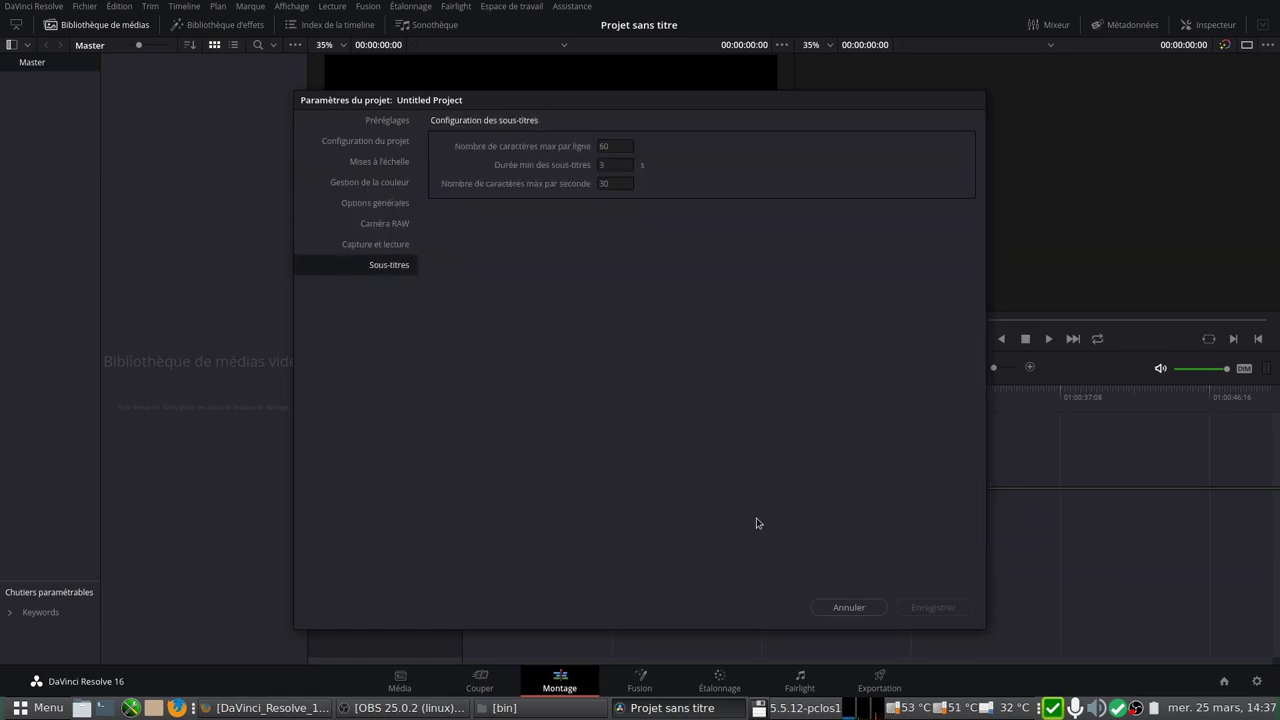
left_click(840, 601)
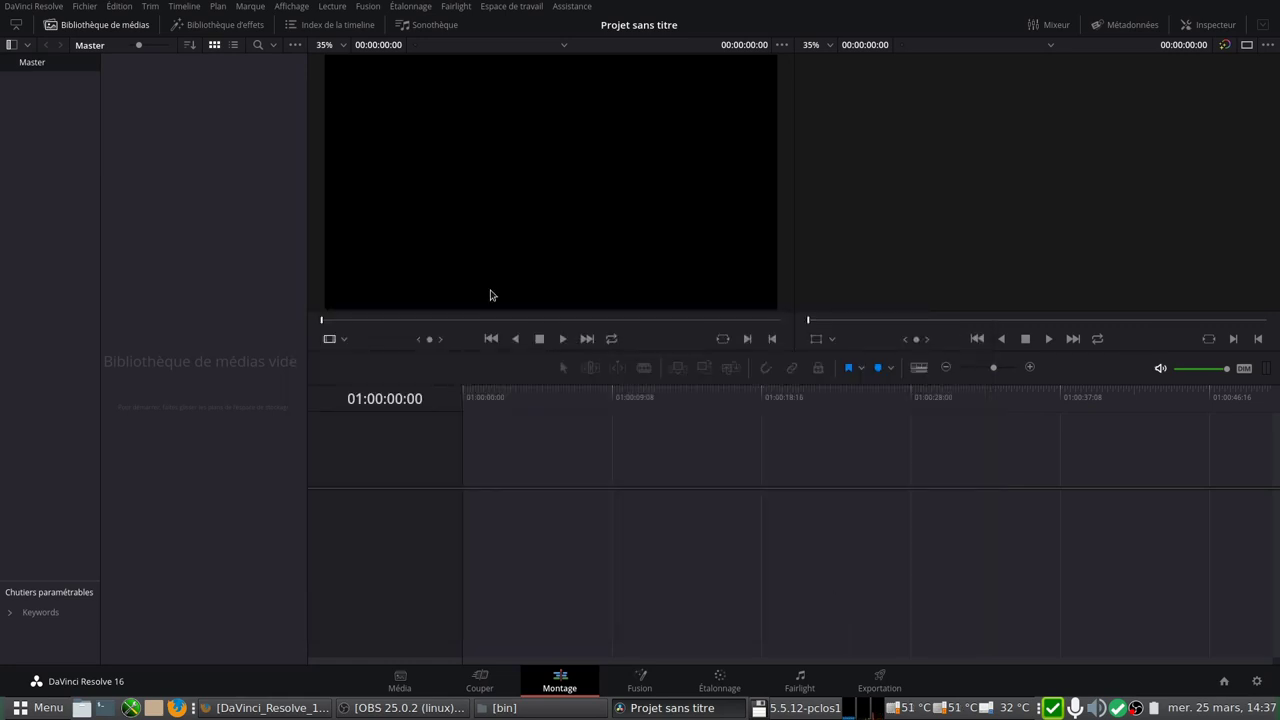
left_click(15, 8)
Open Préférences and view the Système pages, from Mémoire et GPU to Panneaux de contrôle
left_click(35, 75)
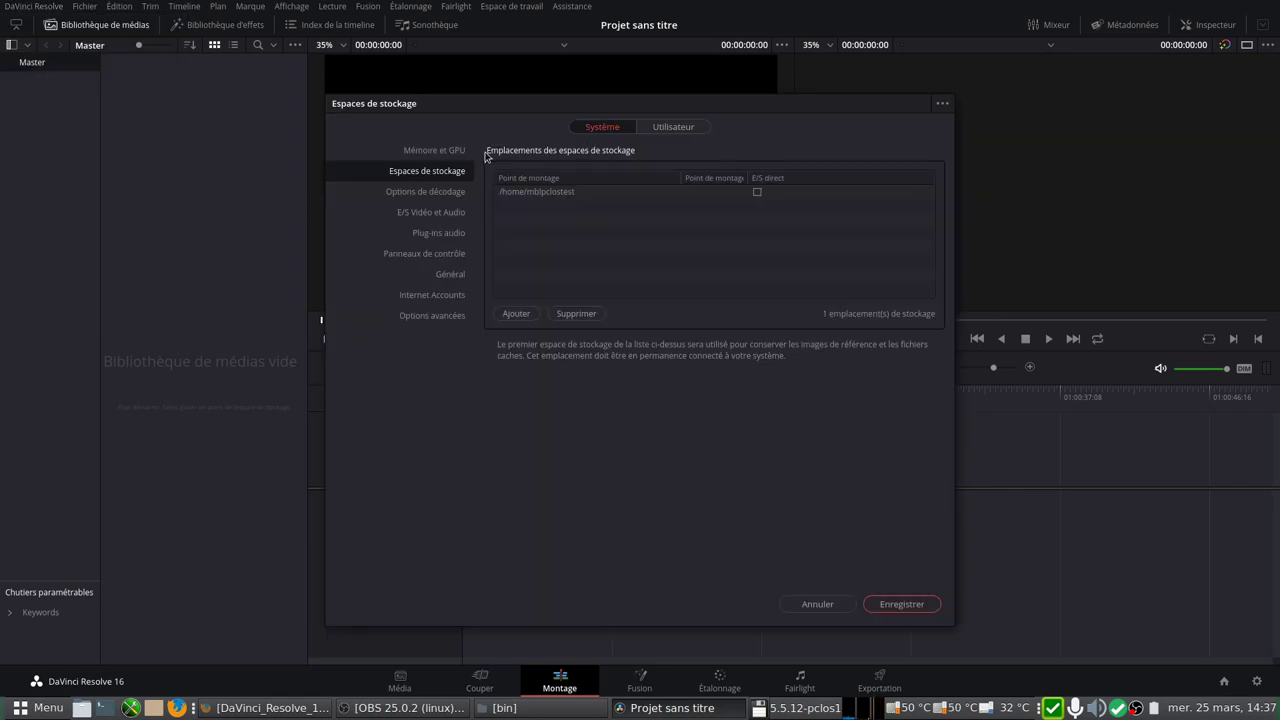
left_click(450, 153)
left_click(443, 172)
left_click(438, 192)
left_click(435, 212)
left_click(432, 233)
left_click(432, 253)
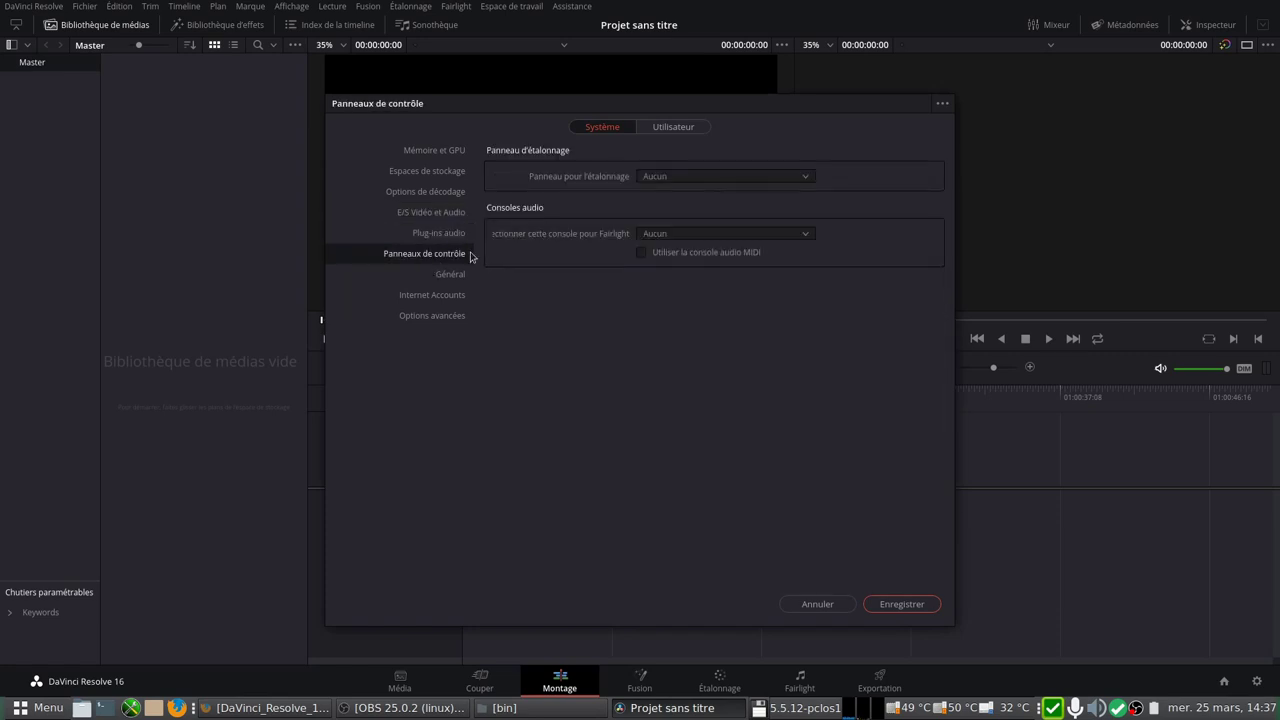
View the Utilisateur pages, from Enregistrer et charger to Panneaux de contrôle, then cancel without changes
left_click(667, 130)
left_click(410, 170)
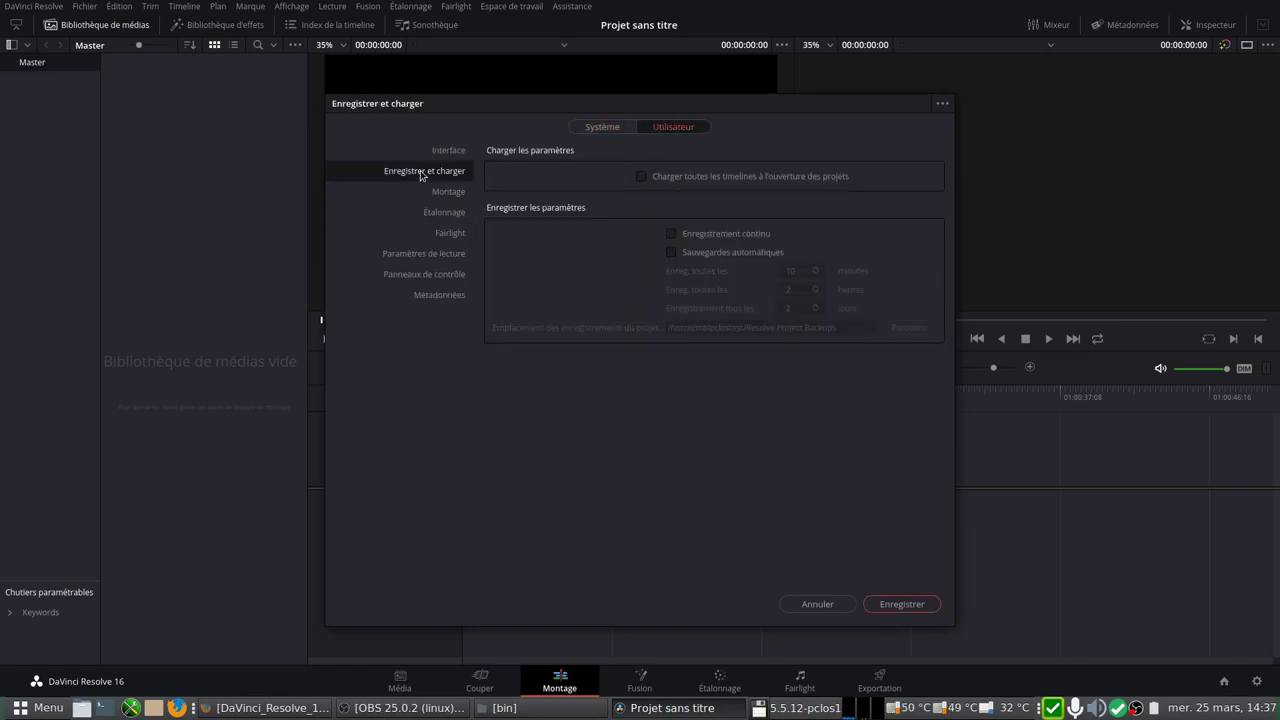
left_click(428, 193)
left_click(430, 214)
left_click(433, 234)
left_click(430, 254)
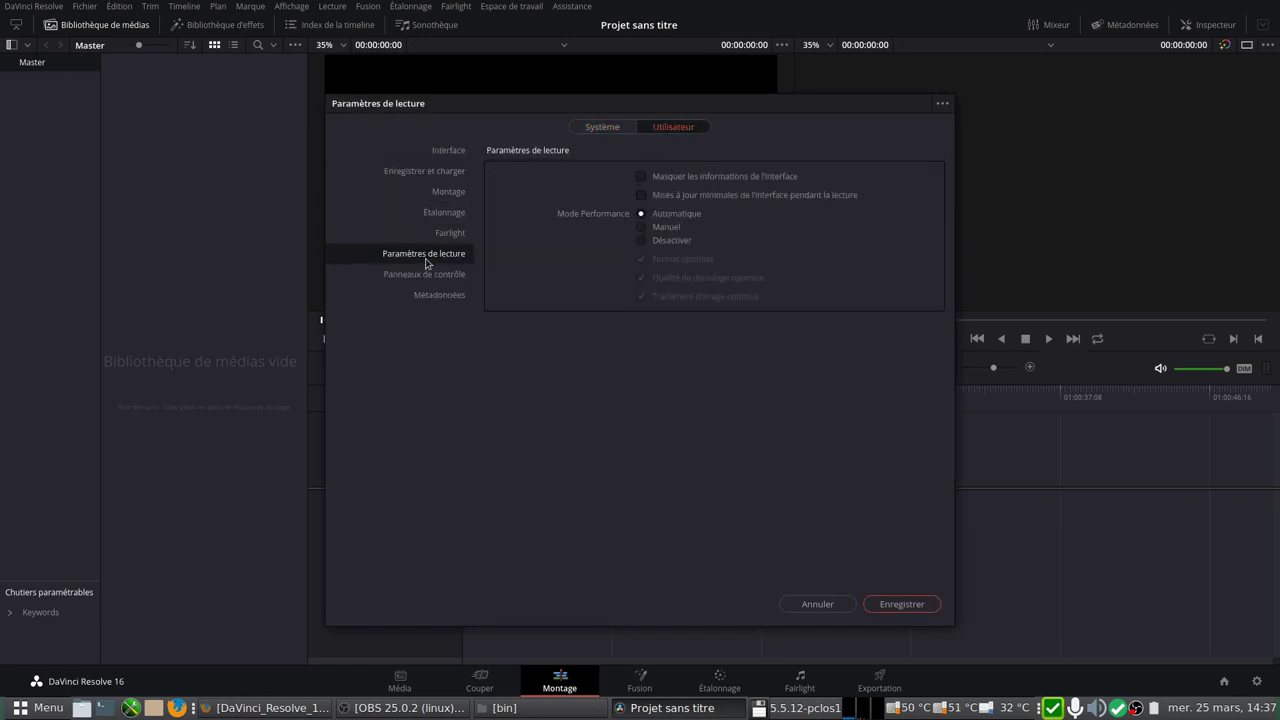
left_click(430, 274)
left_click(817, 604)
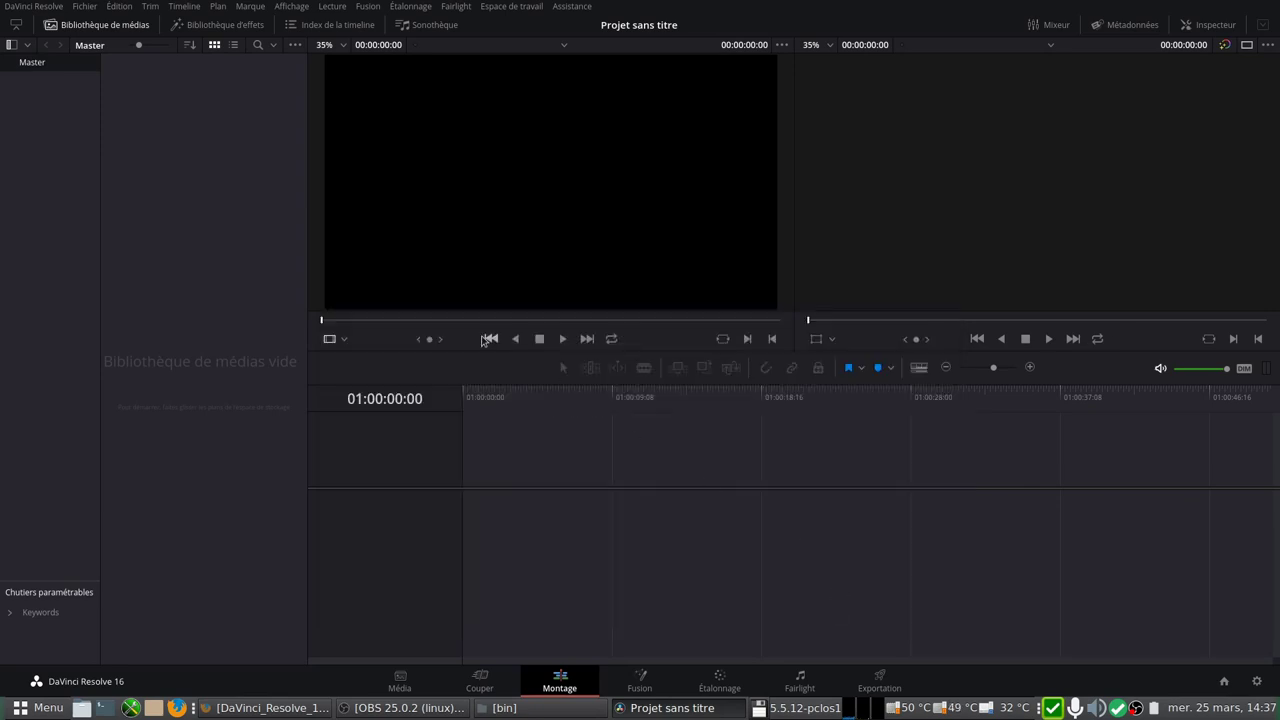
Look through the menu bar menus from Fichier across to Fairlight and Assistance, then switch to Média
left_click(85, 7)
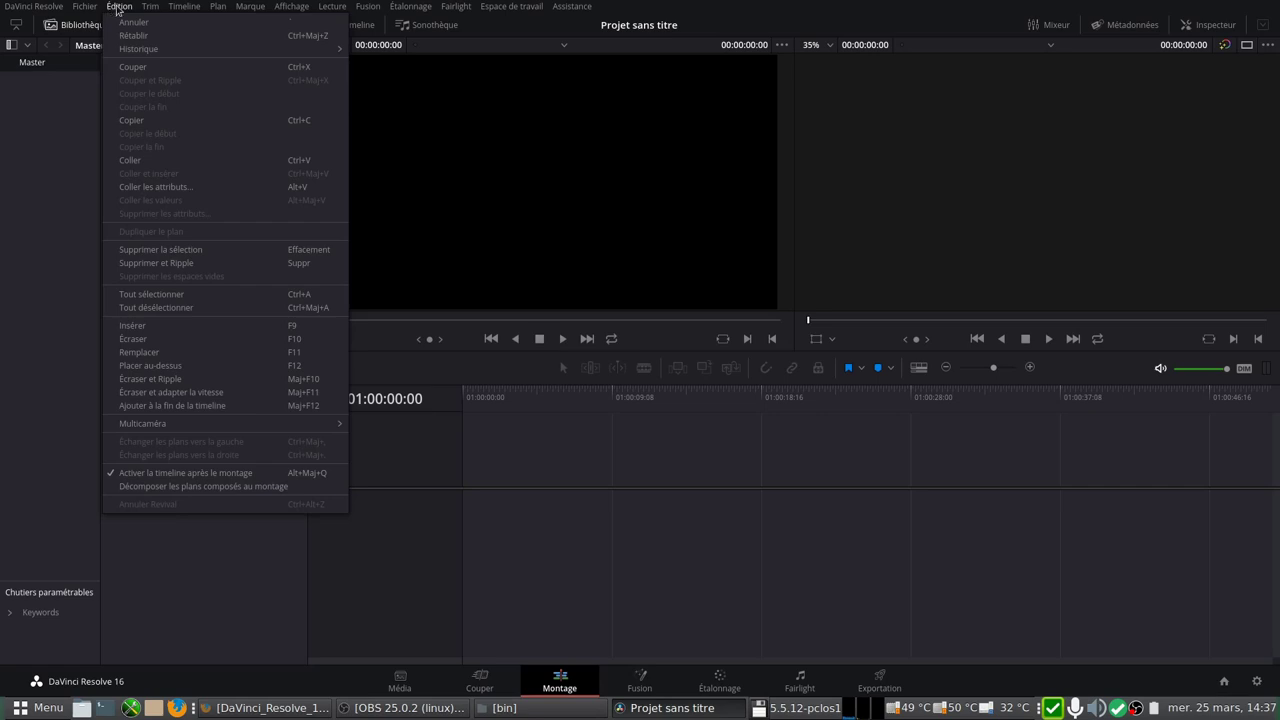
mouse_move(182, 8)
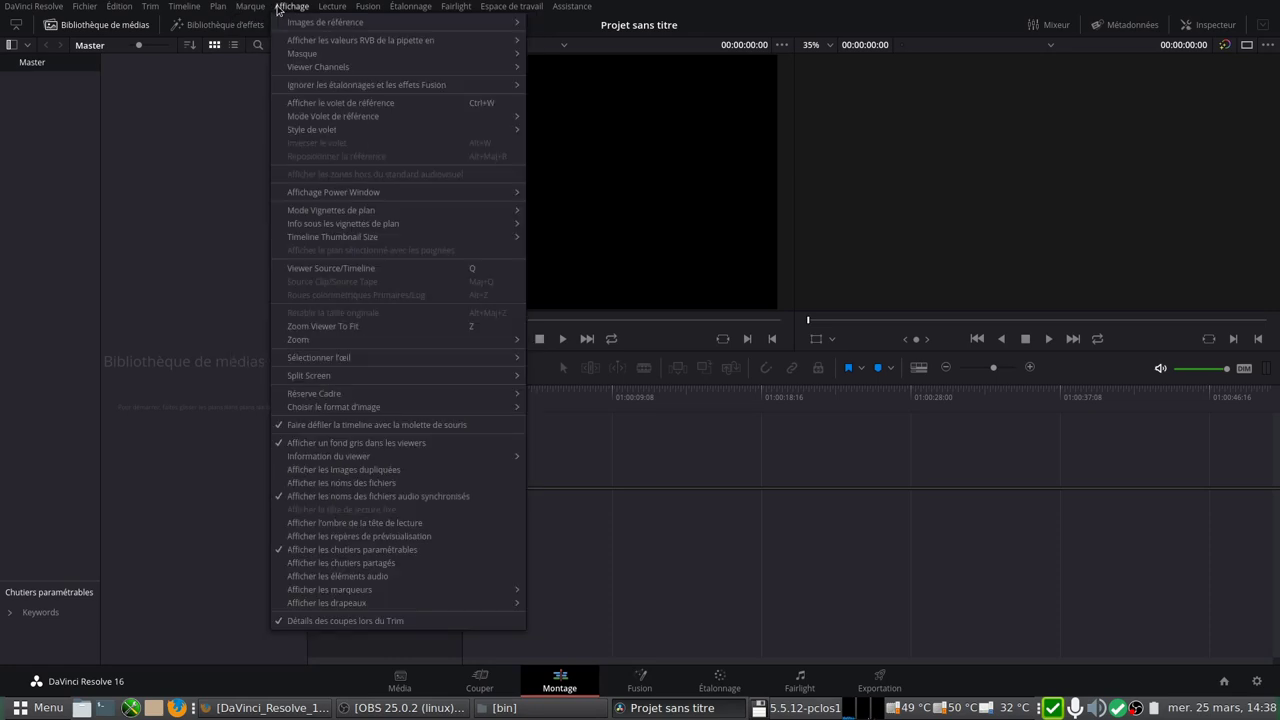
mouse_move(322, 10)
mouse_move(364, 10)
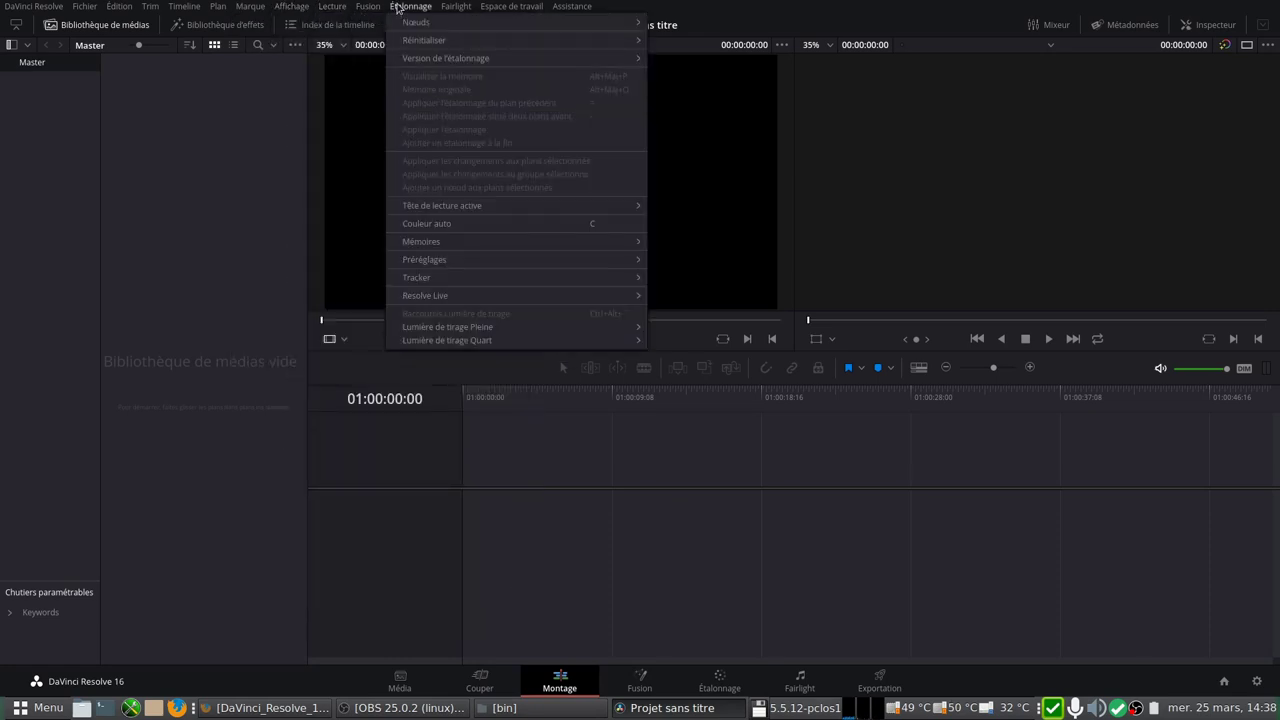
mouse_move(445, 8)
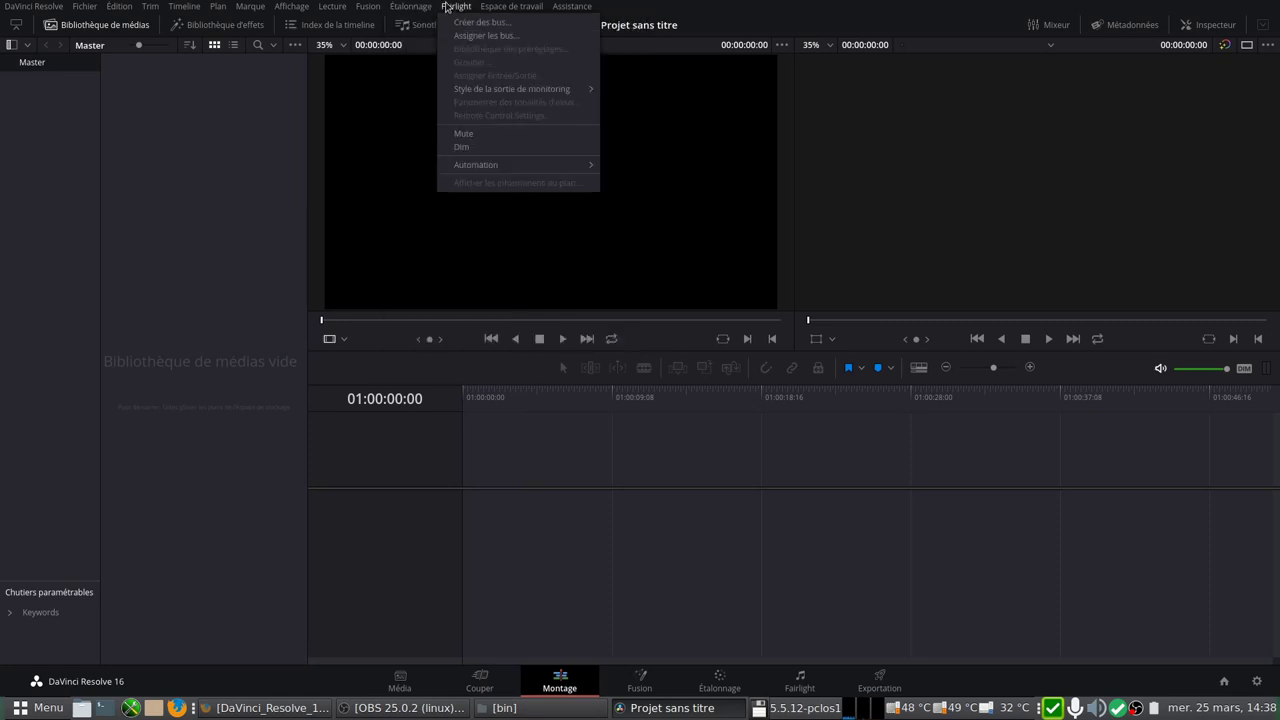
mouse_move(576, 10)
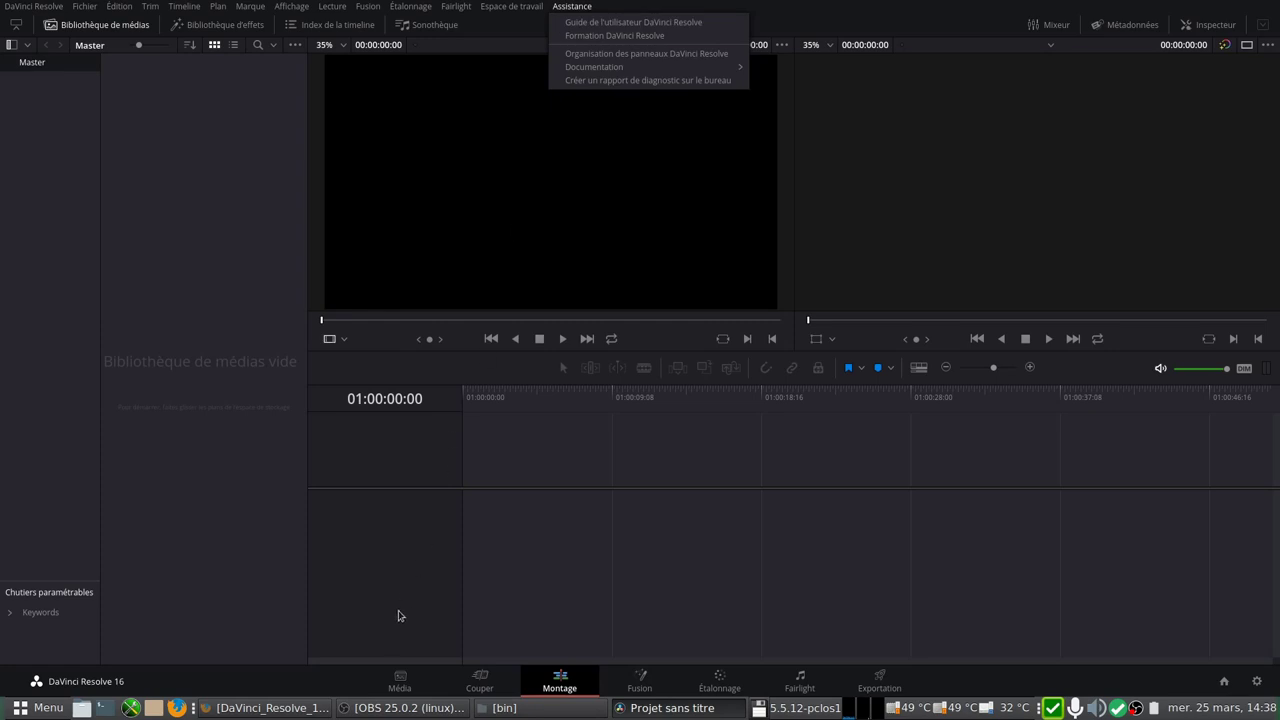
left_click(351, 685)
left_click(400, 680)
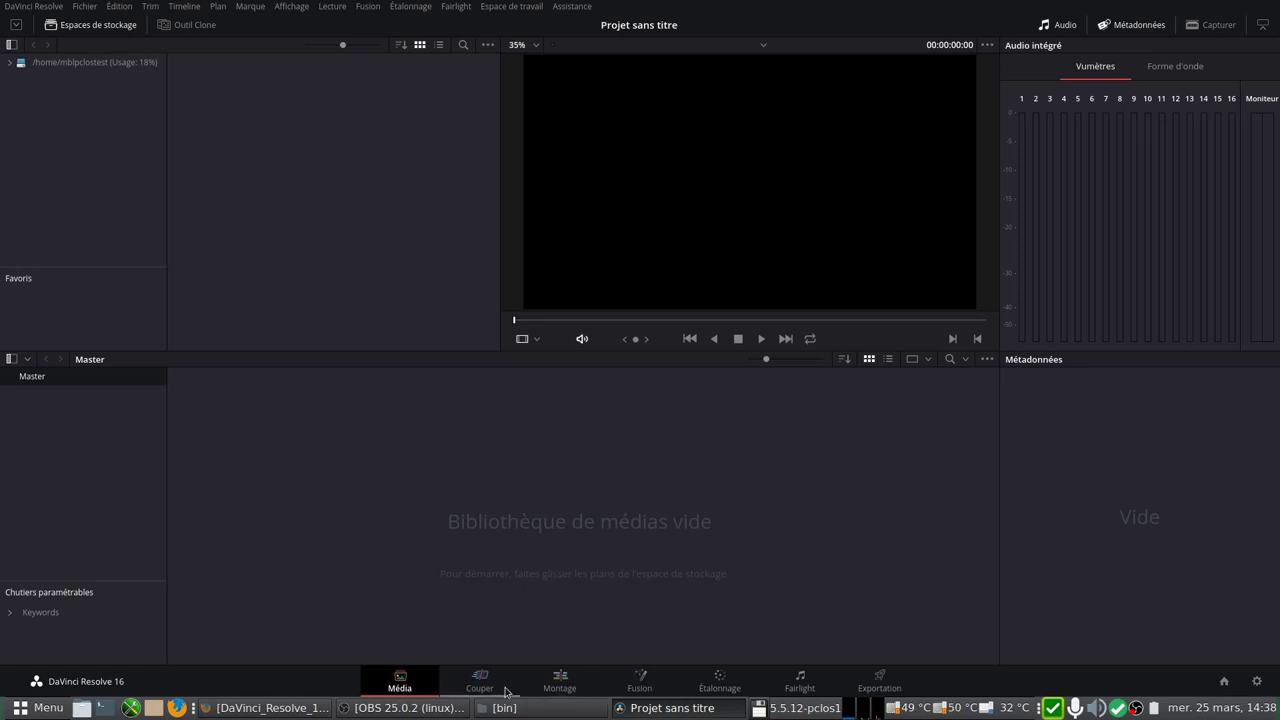
Step through the Couper, Montage, Fusion, Étalonnage and Fairlight page tabs in turn, ending on Exportation
left_click(482, 680)
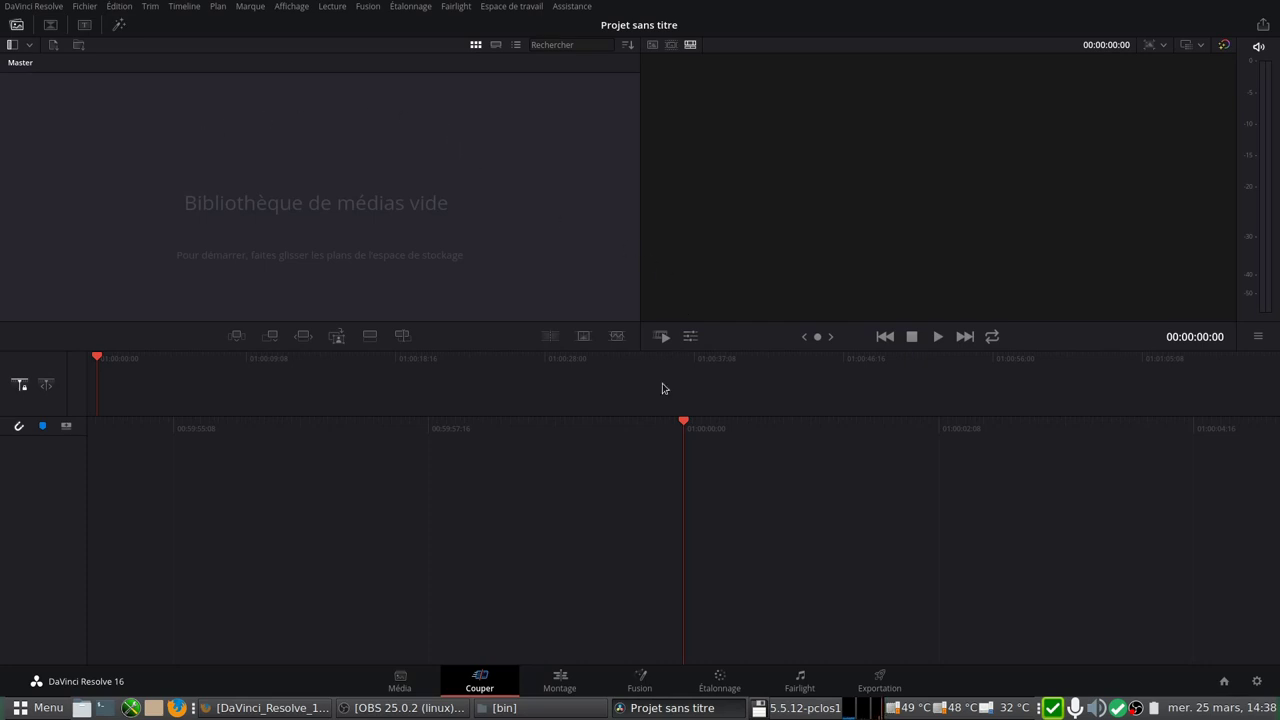
left_click(560, 682)
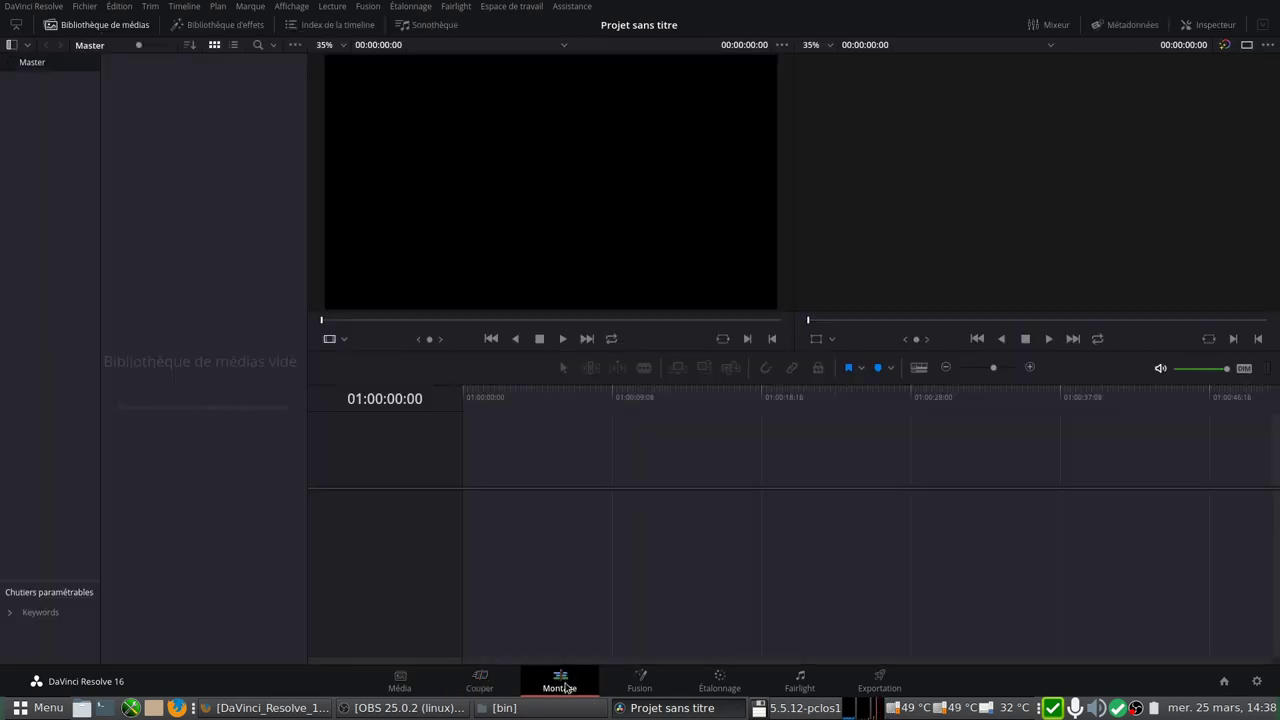
left_click(640, 682)
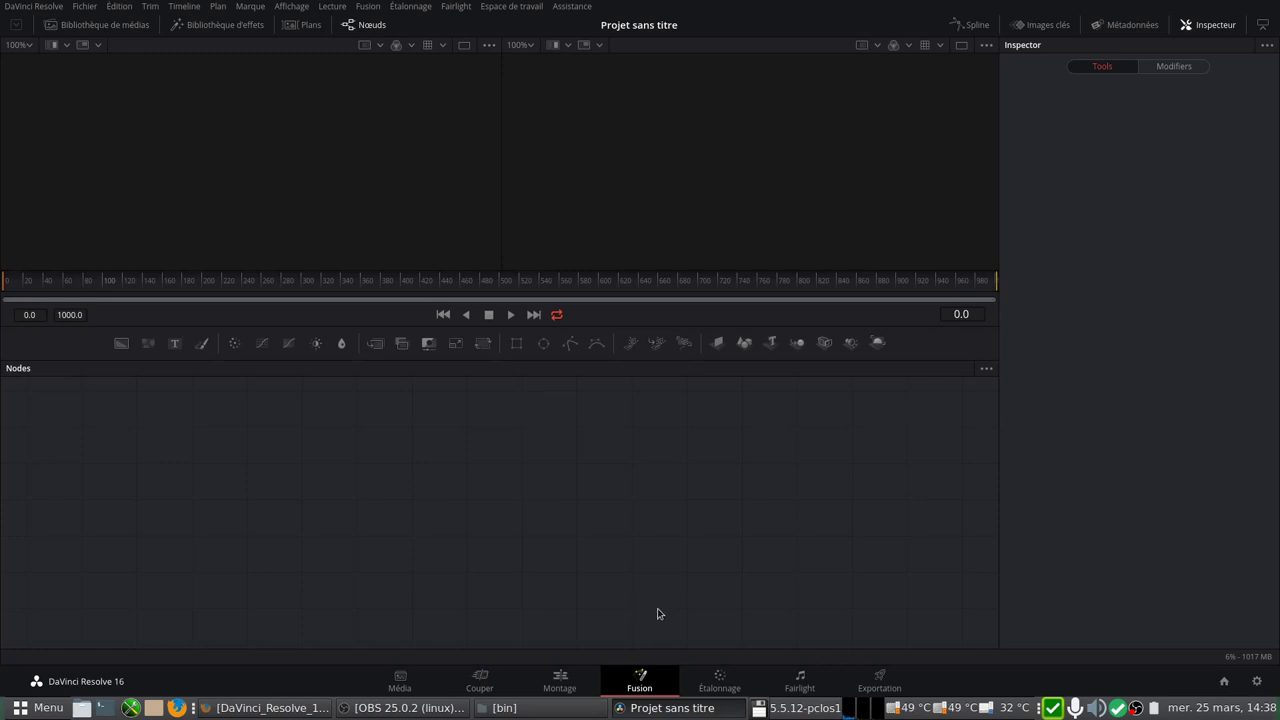
left_click(714, 677)
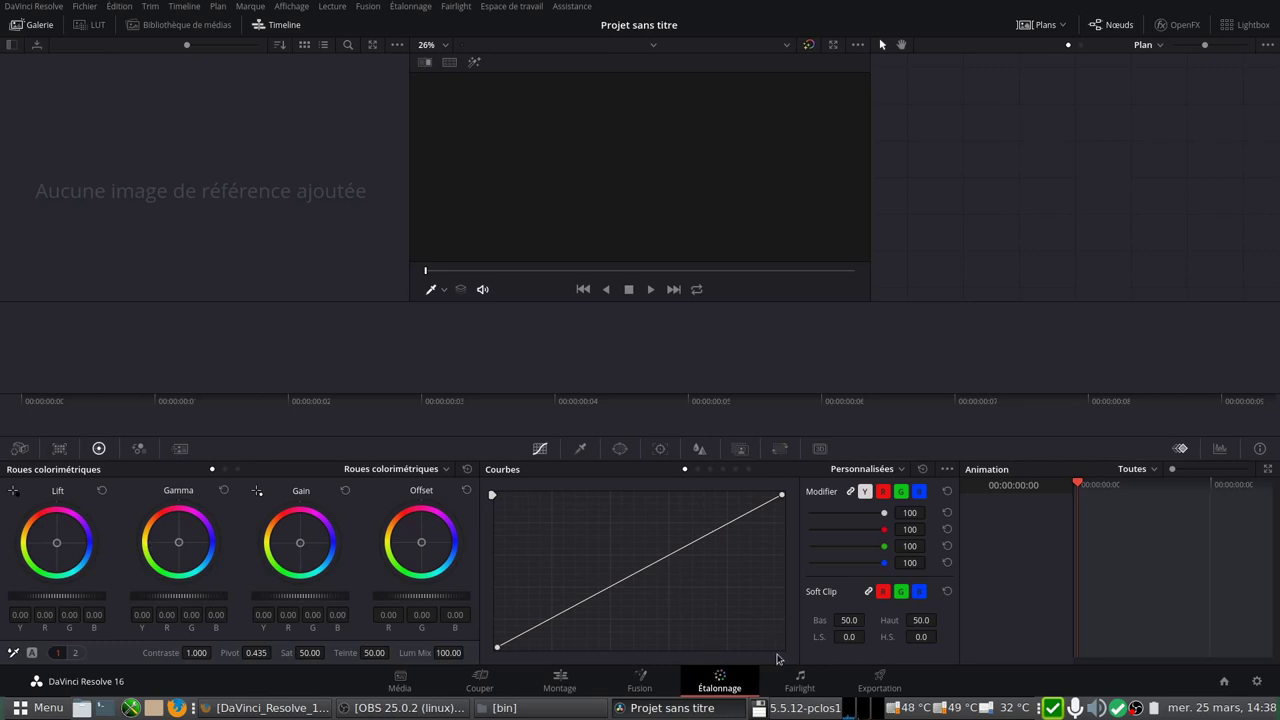
left_click(798, 684)
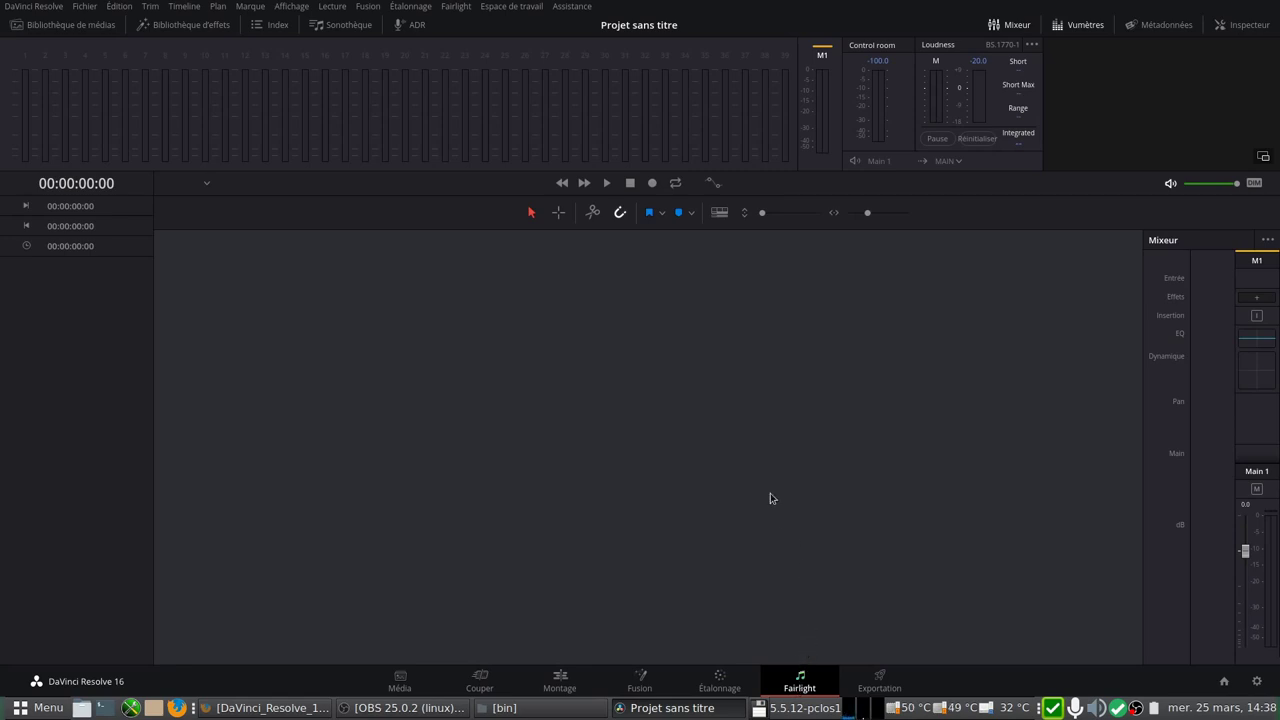
left_click(877, 676)
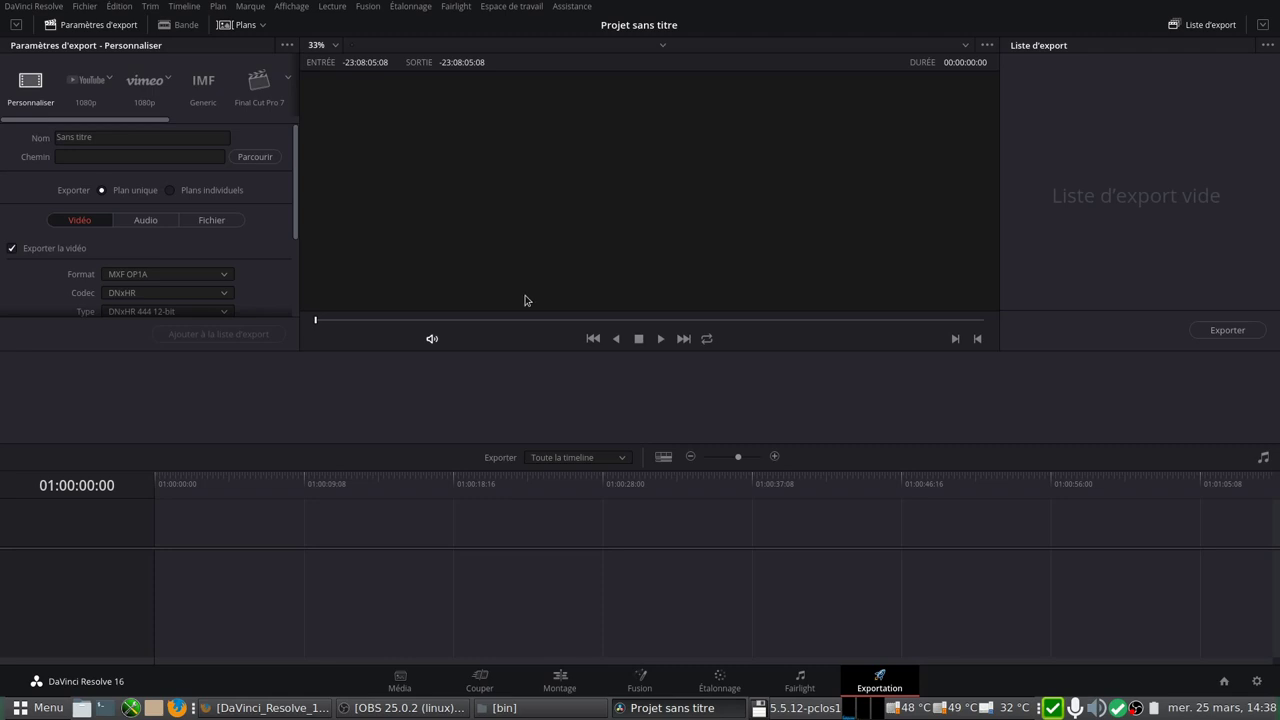
Apply the YouTube 1080p and then Vimeo 1080p export presets, then quit DaVinci Resolve
left_click(85, 93)
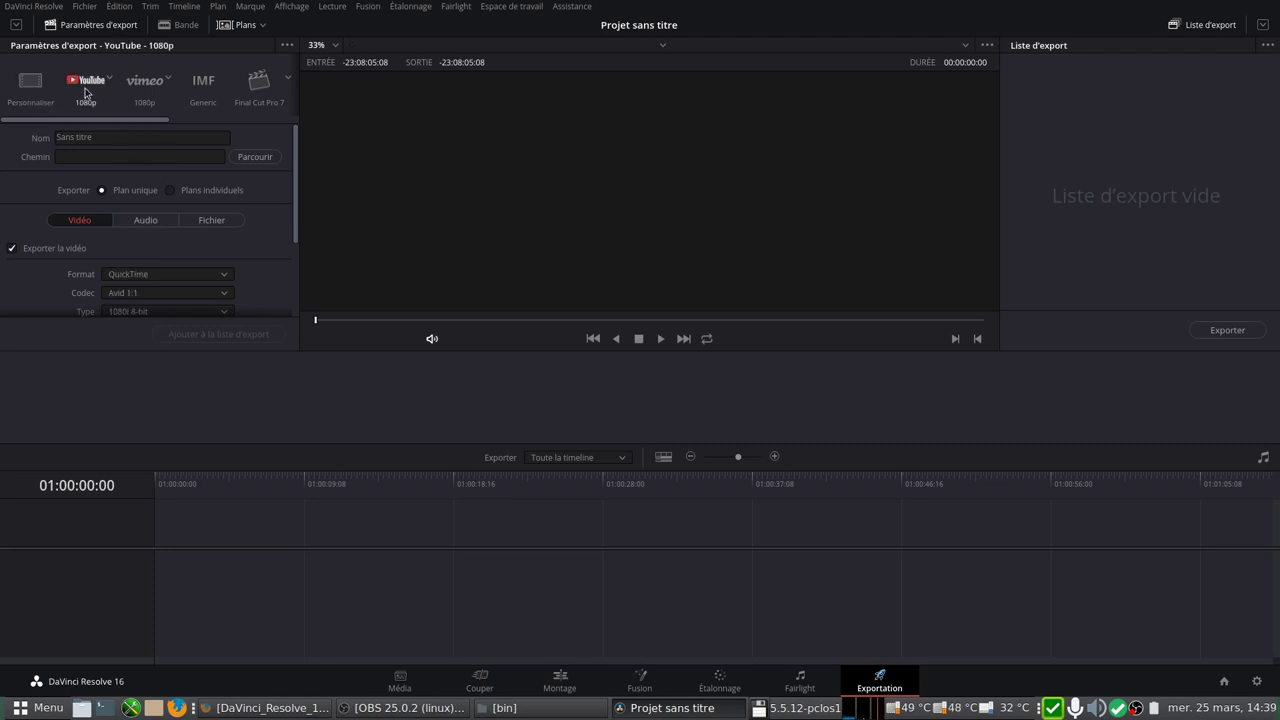
left_click(144, 92)
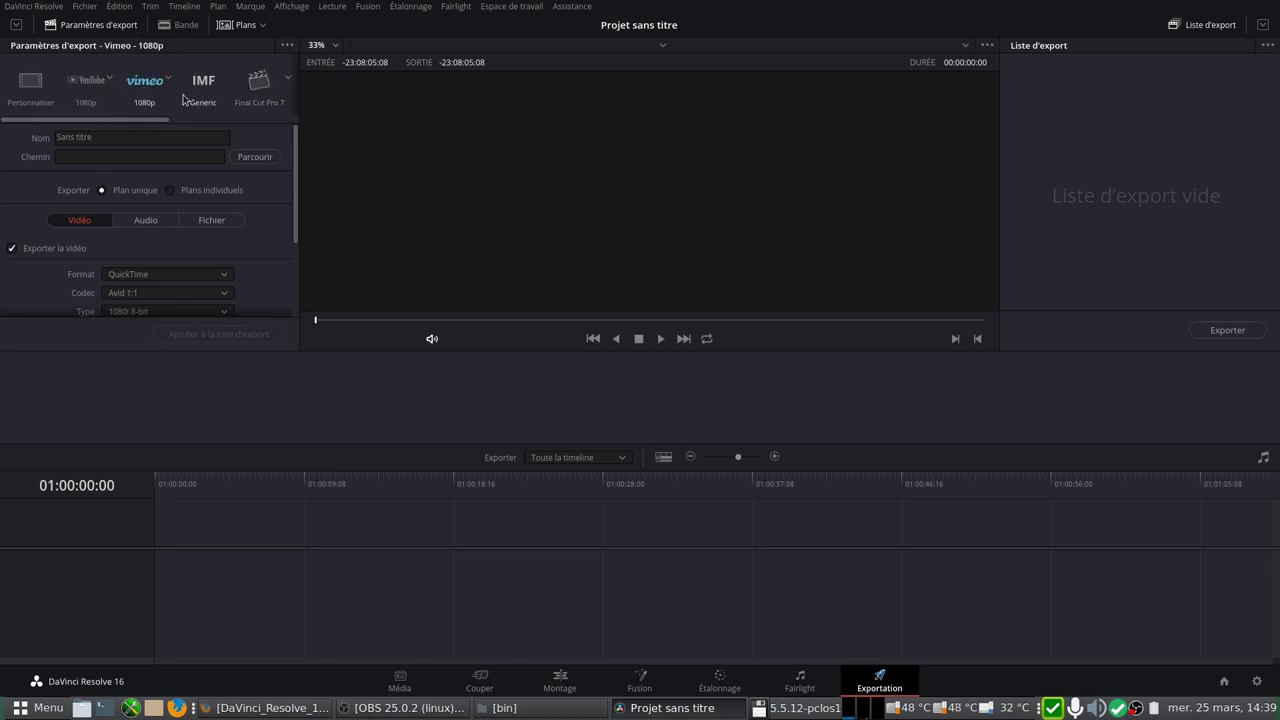
left_click(33, 6)
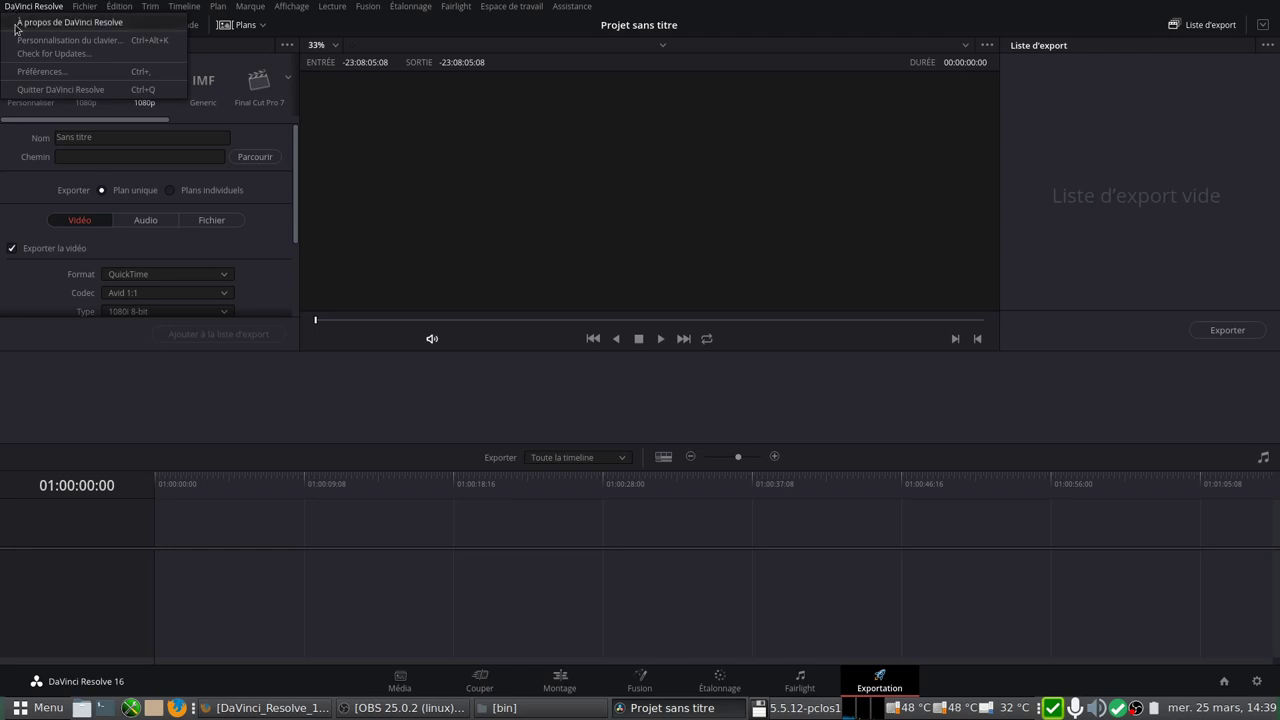
left_click(88, 90)
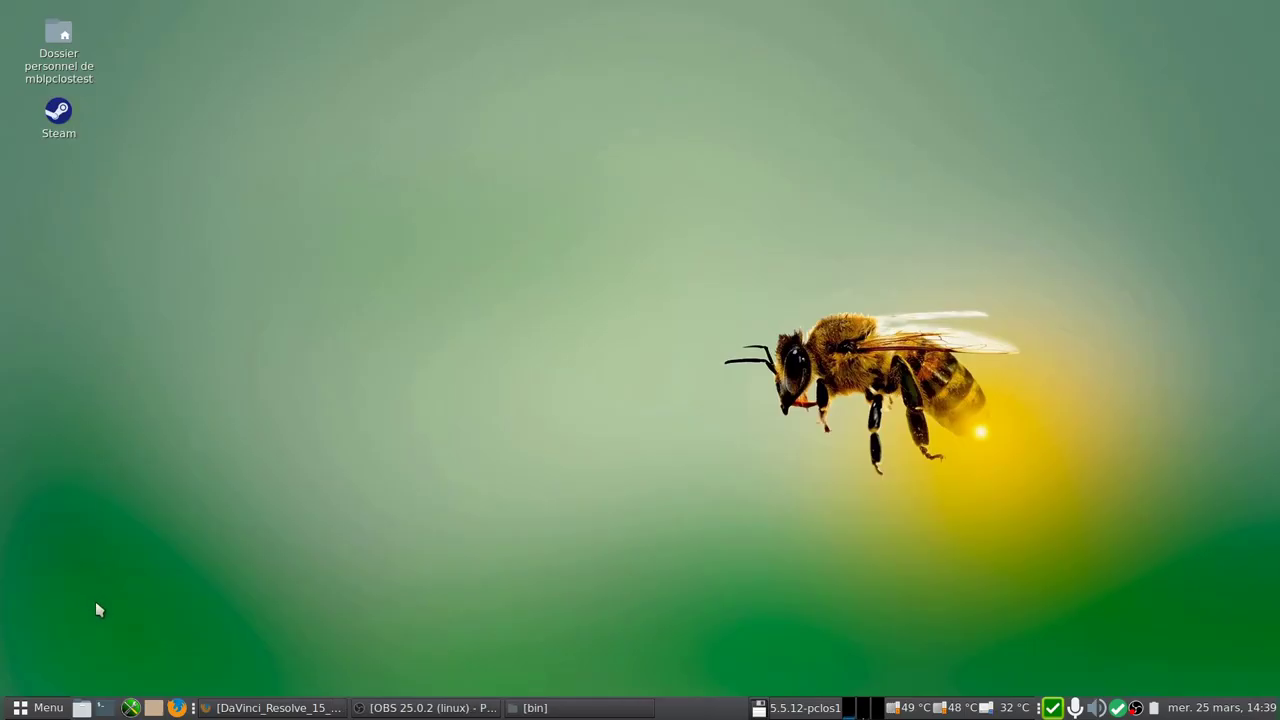
Open MATE Terminal and run inxi -SMGC to show the hardware summary
left_click(106, 708)
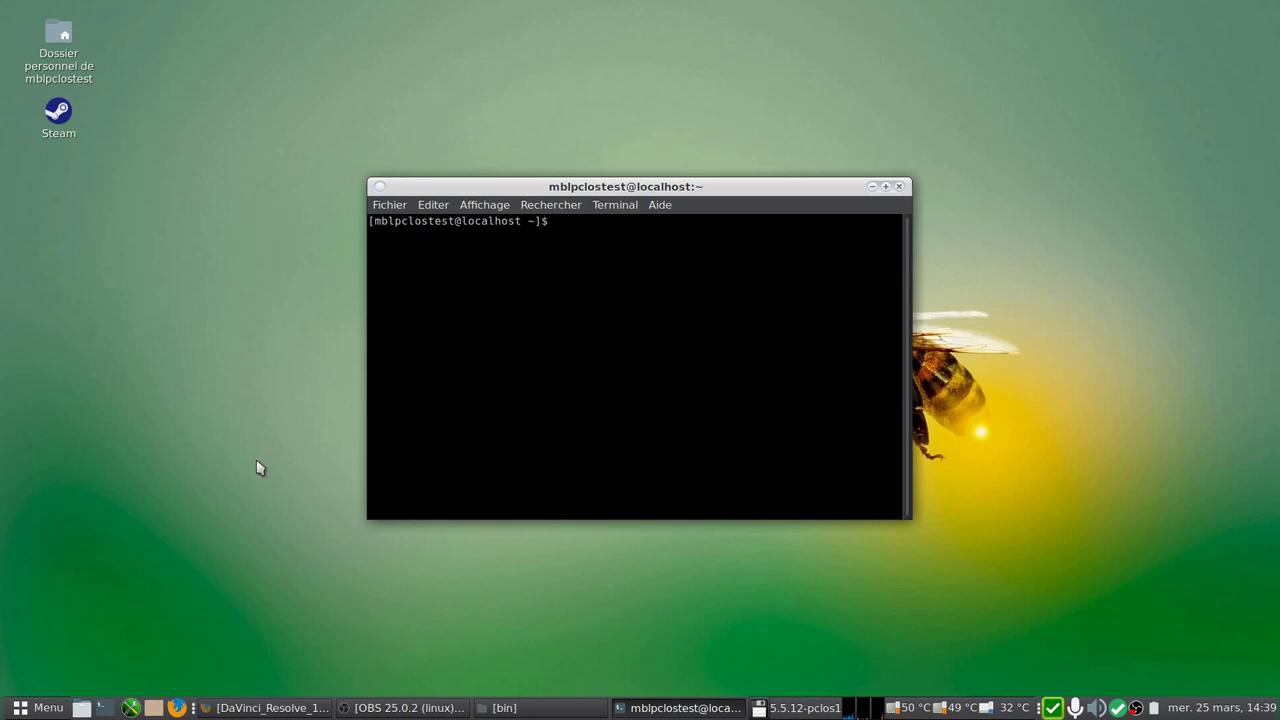
type("inxi ")
type("-")
type("SMGC")
key("Return")
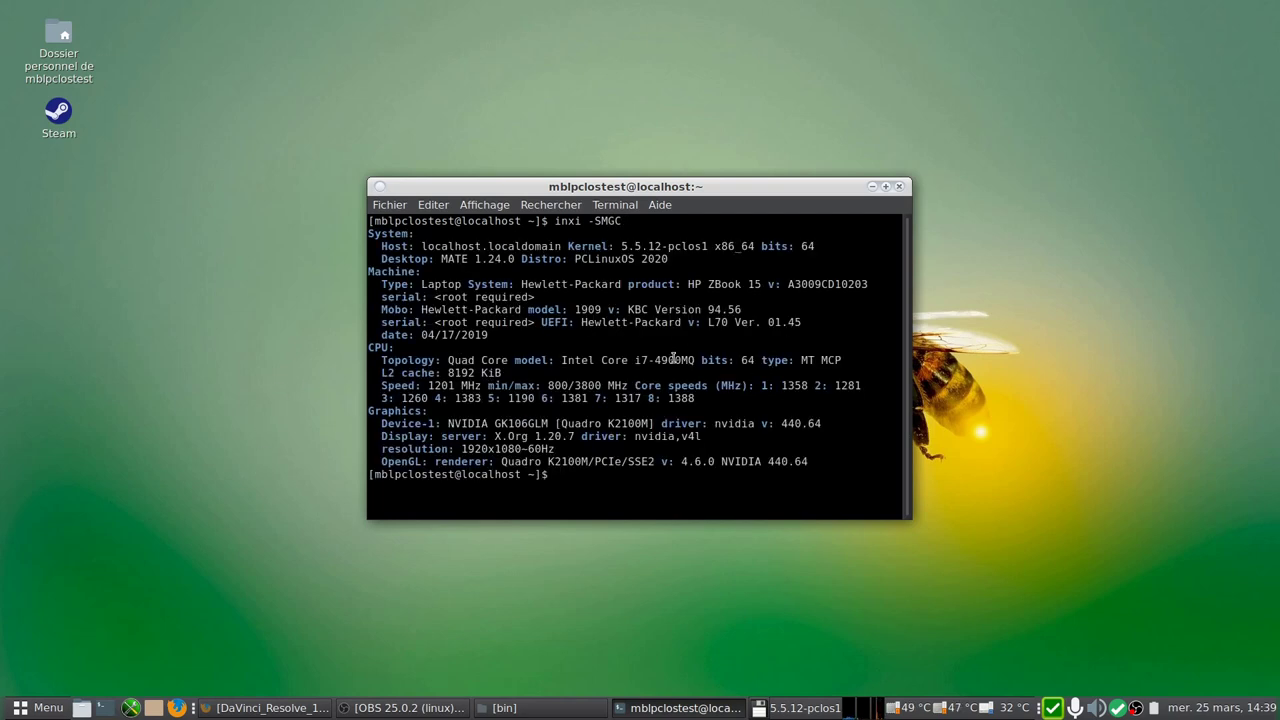
Highlight the Intel Core i7-4900MQ CPU model, move the window up and left, then close the terminal
left_click_drag(561, 360, 705, 361)
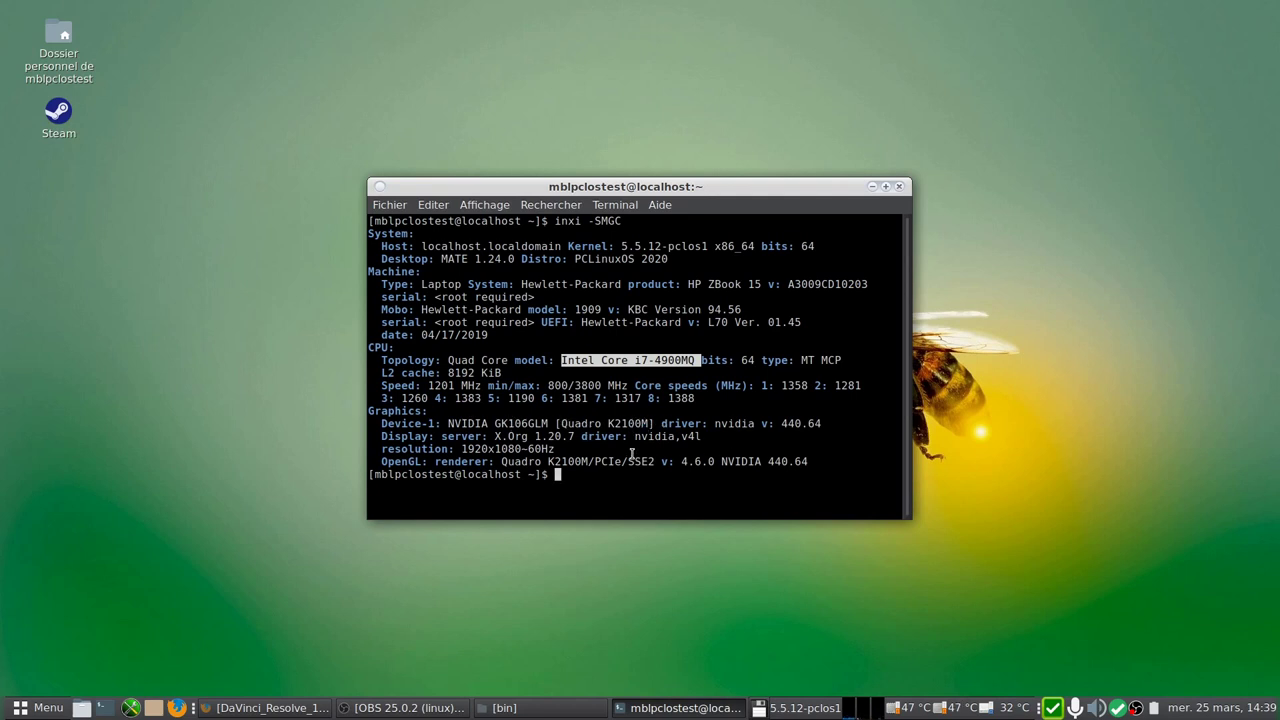
left_click_drag(719, 190, 636, 120)
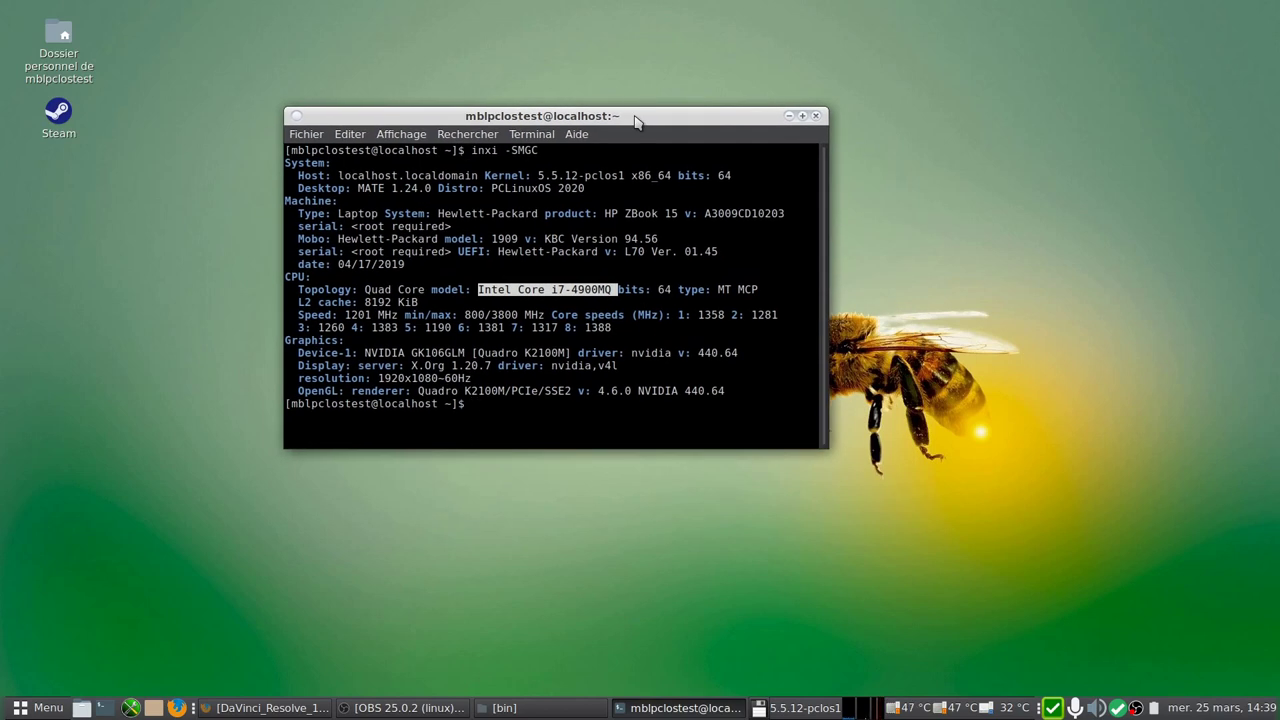
left_click(816, 117)
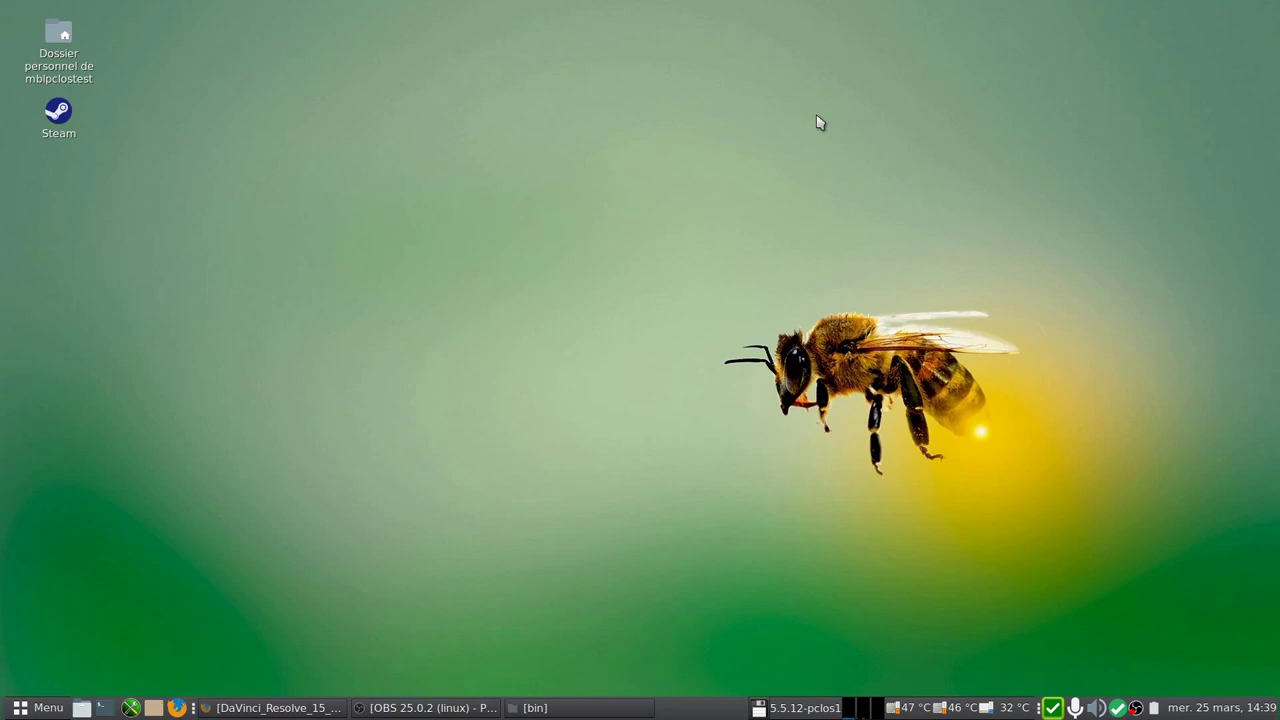
Restore Firefox, switch to the DaVinci Resolve 16 tab and reload it, then minimize
left_click(238, 707)
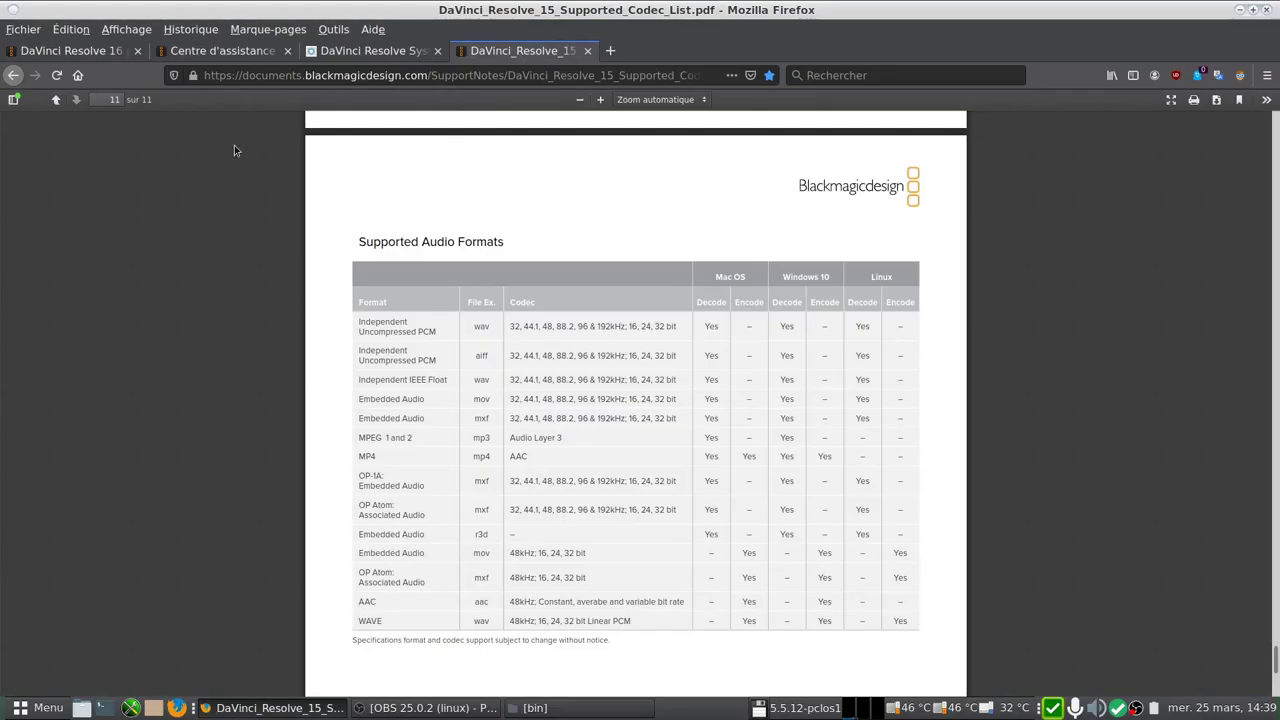
left_click(100, 50)
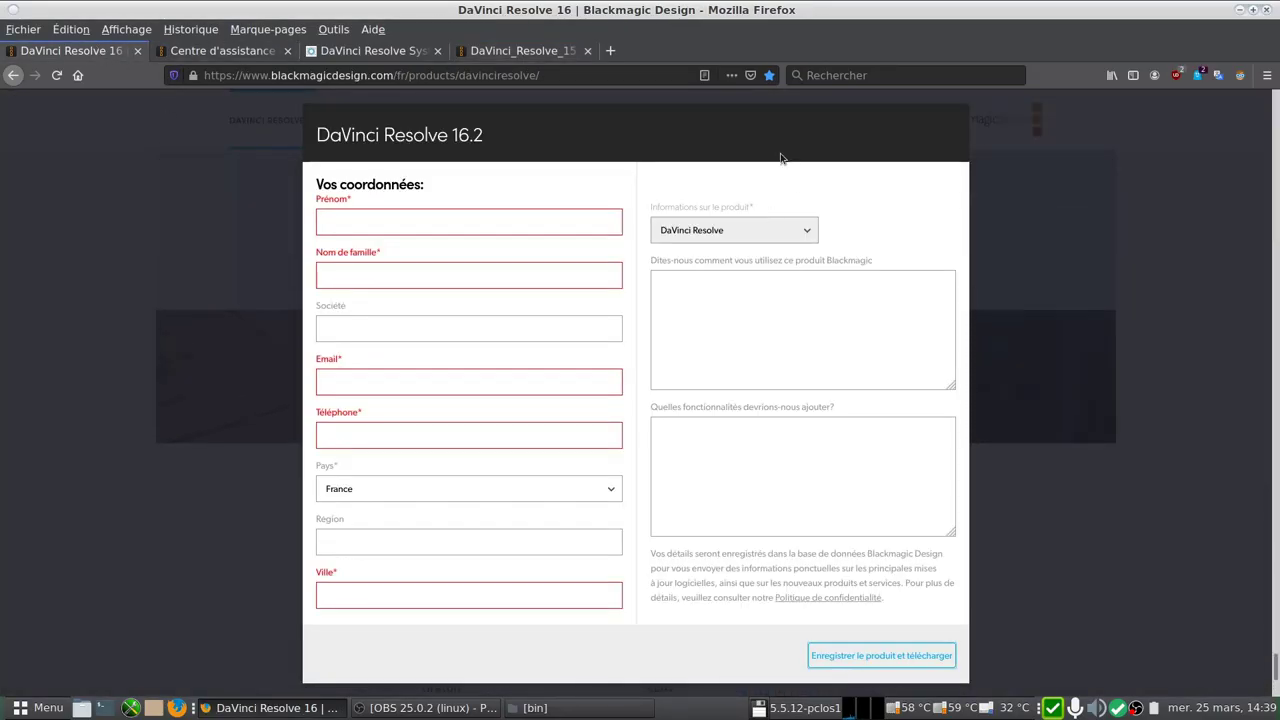
left_click(57, 77)
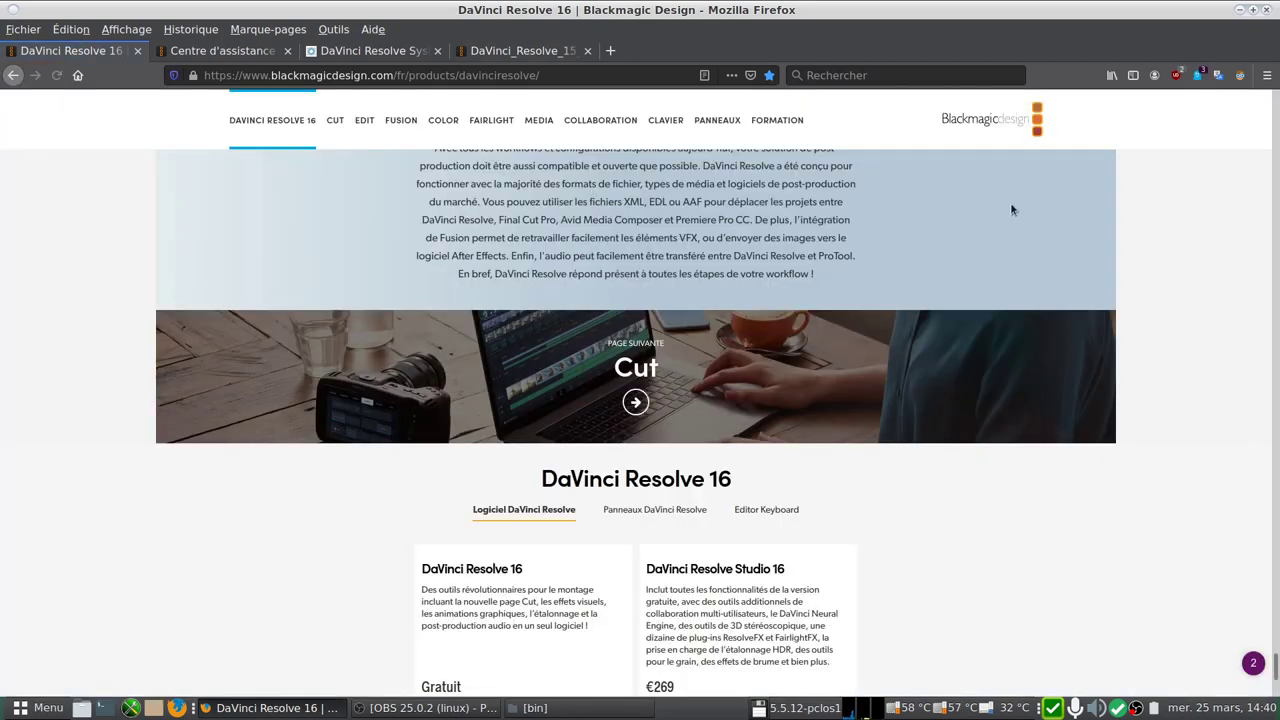
left_click(1239, 12)
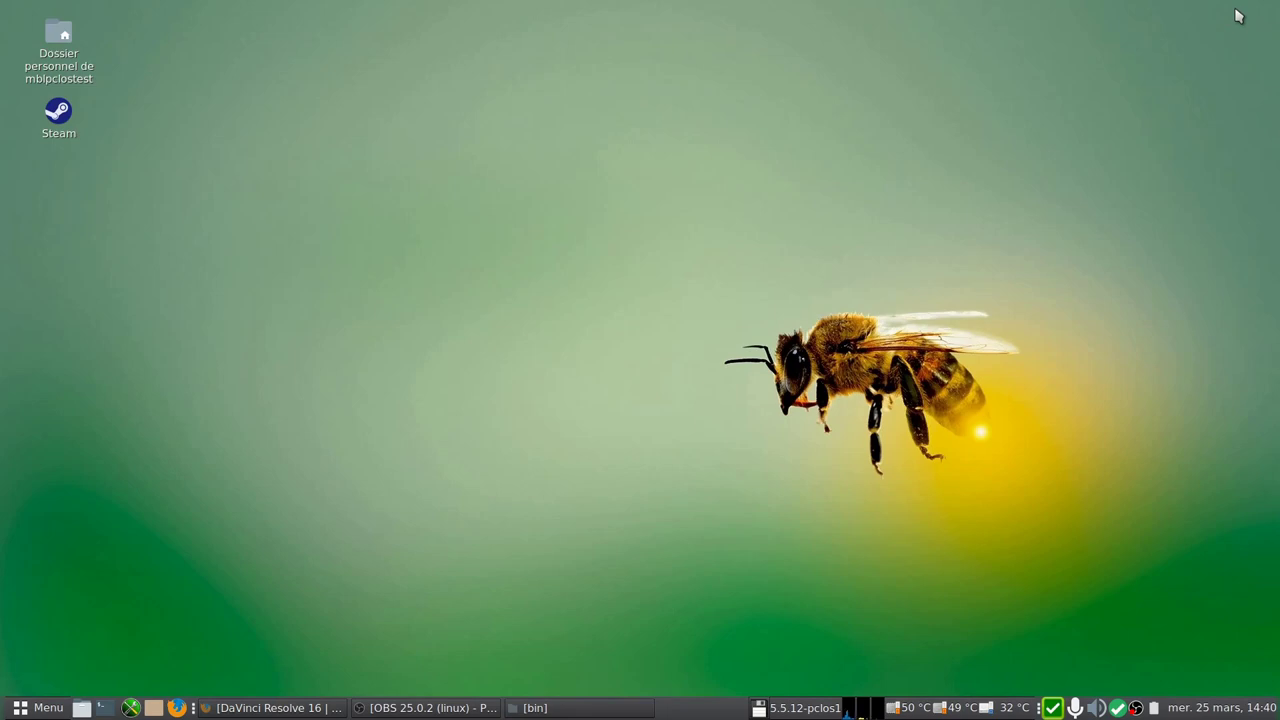
Bring Firefox back, scroll the DaVinci Resolve 16 page to the top, and minimize it again
left_click(230, 708)
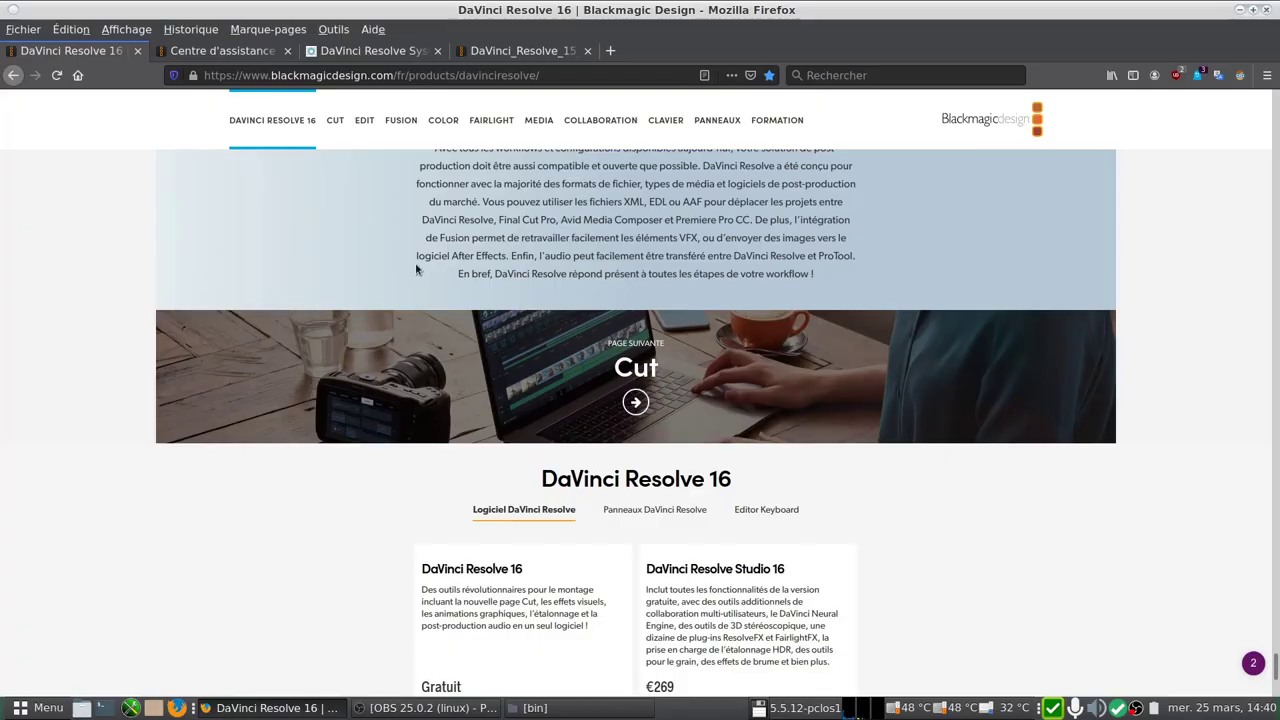
scroll(1068, 300, "up", 5)
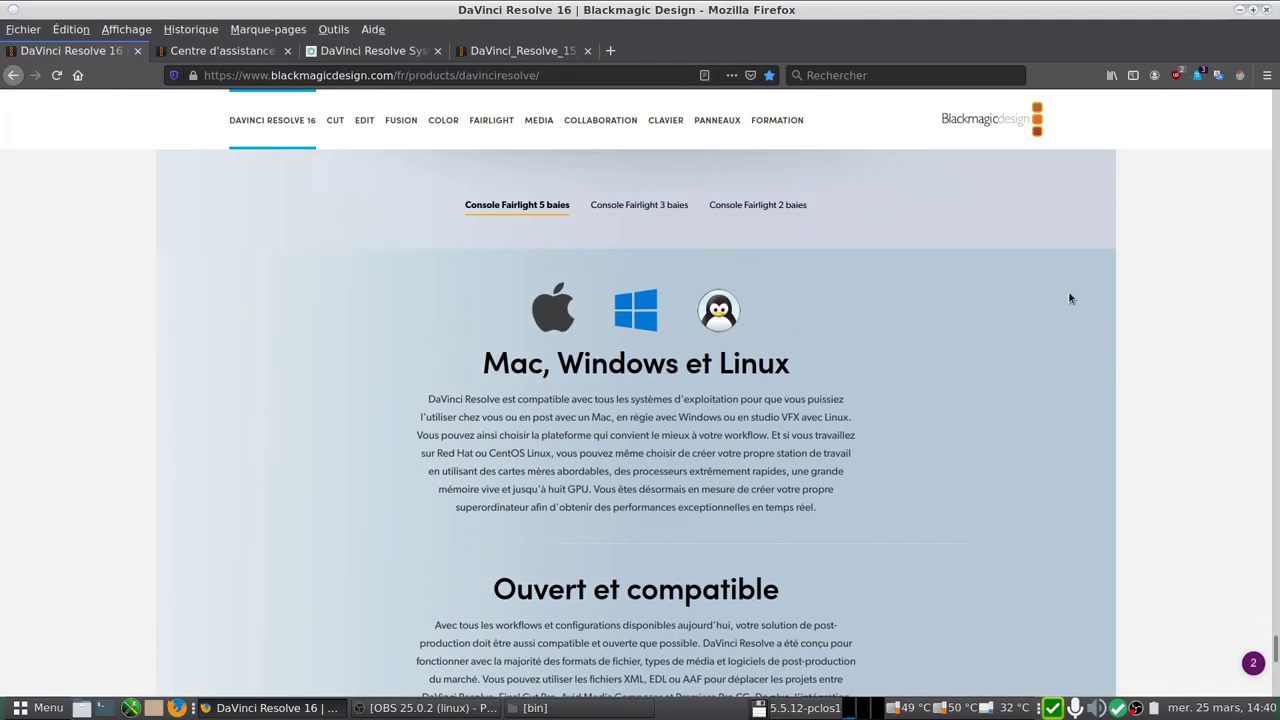
scroll(1068, 298, "up", 2)
scroll(1070, 295, "up", 2)
scroll(1071, 294, "up", 3)
scroll(1074, 276, "up", 3)
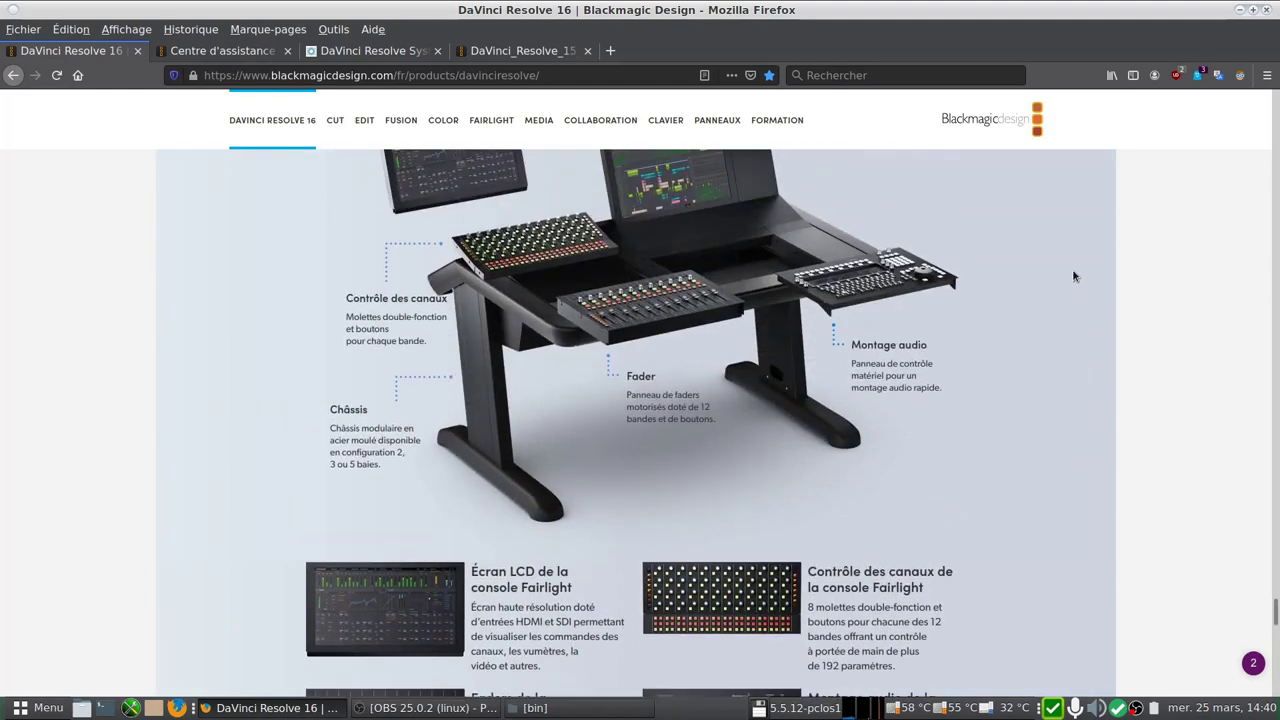
scroll(1077, 262, "up", 2)
scroll(1120, 198, "up", 3)
scroll(1123, 209, "up", 3)
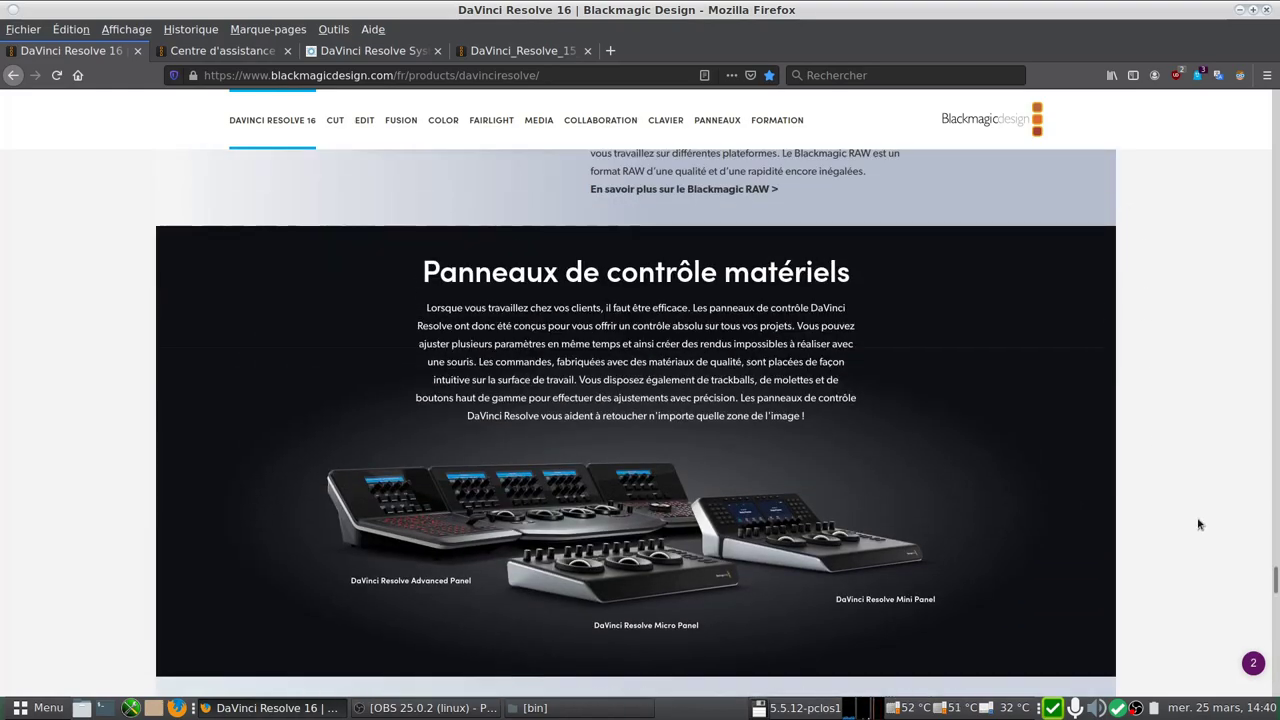
left_click_drag(1275, 582, 1268, 100)
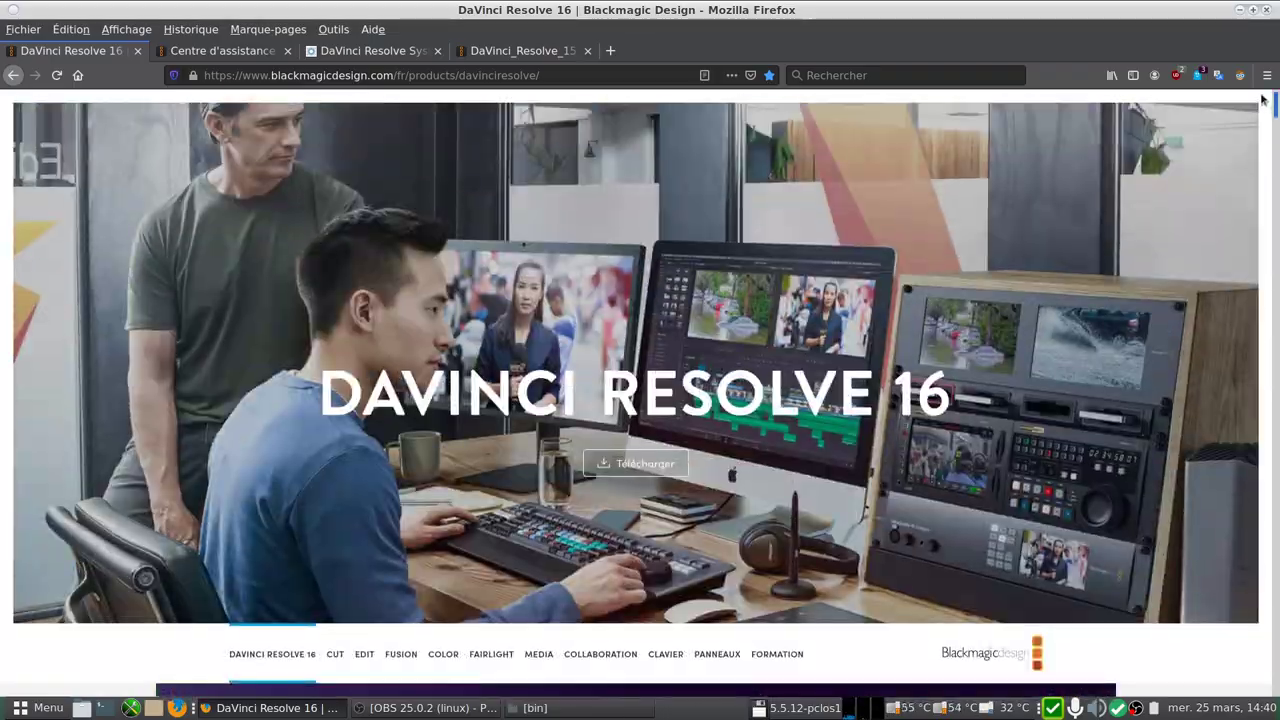
left_click(1240, 9)
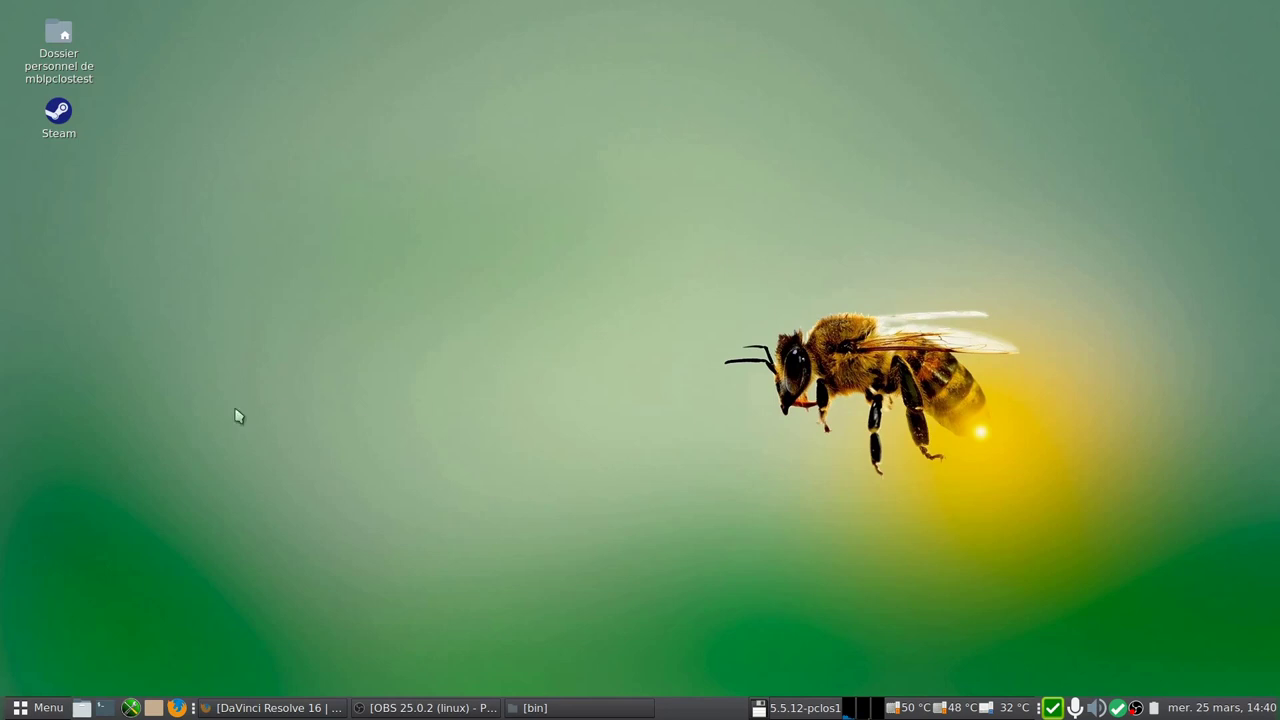